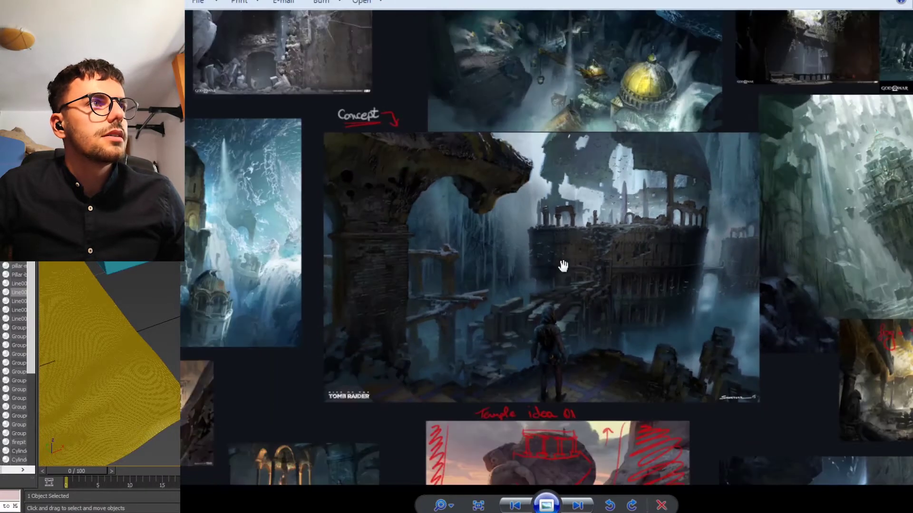
# Step: Examine the central Tomb Raider concept and the neighbouring icy cavern painting with the ruined tower
pyautogui.moveTo(541, 320); pyautogui.dragTo(515, 342)
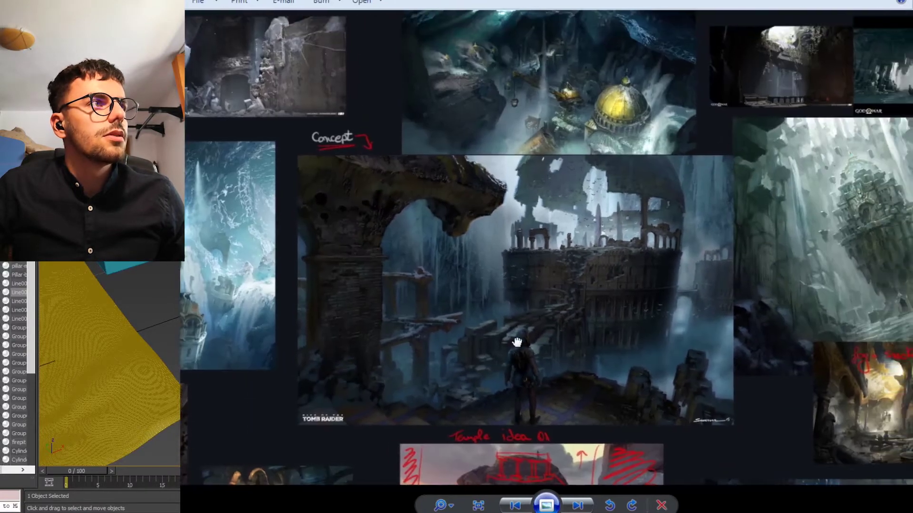
pyautogui.moveTo(405, 230); pyautogui.dragTo(573, 231)
pyautogui.scroll(4, 238, 241)
pyautogui.moveTo(391, 287); pyautogui.dragTo(506, 274)
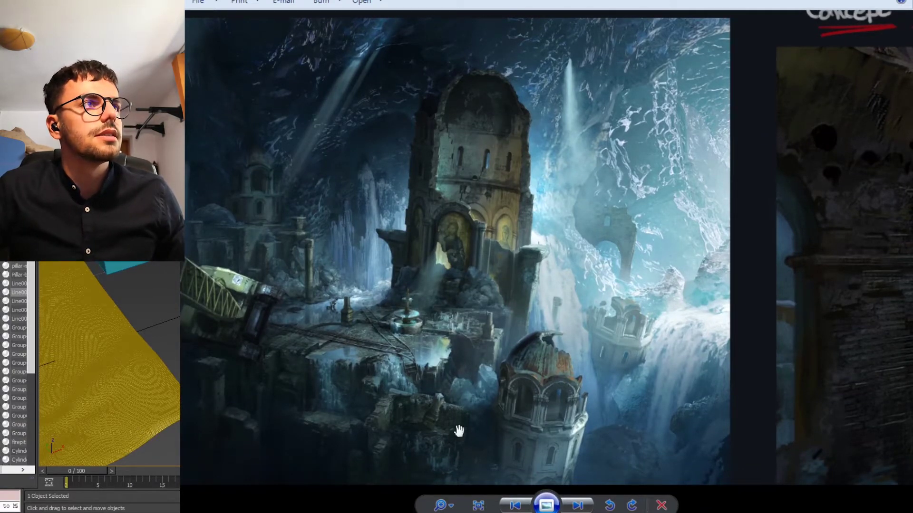
# Step: Examine the dark glowing-portal chamber and the God of War snowy ruined doorway references on the board
pyautogui.scroll(-4, 531, 234)
pyautogui.scroll(5, 422, 211)
pyautogui.scroll(3, 234, 52)
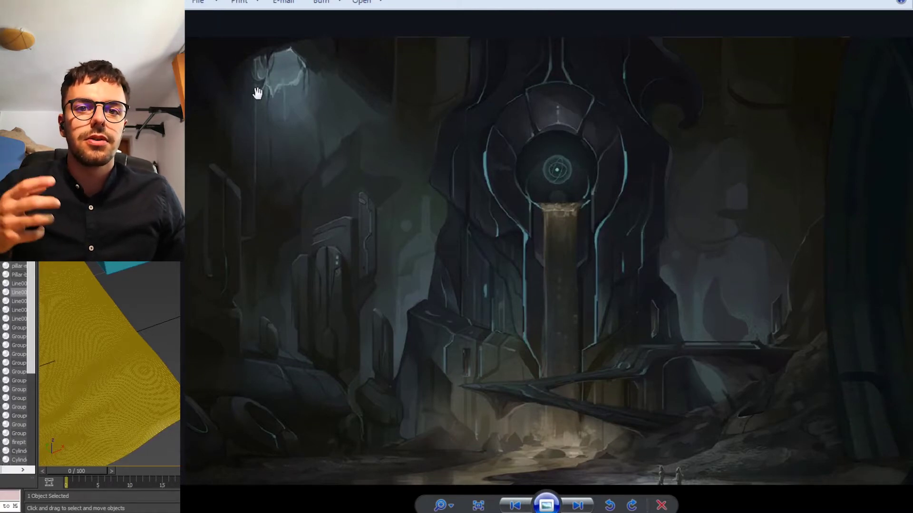
pyautogui.moveTo(257, 93); pyautogui.dragTo(559, 292)
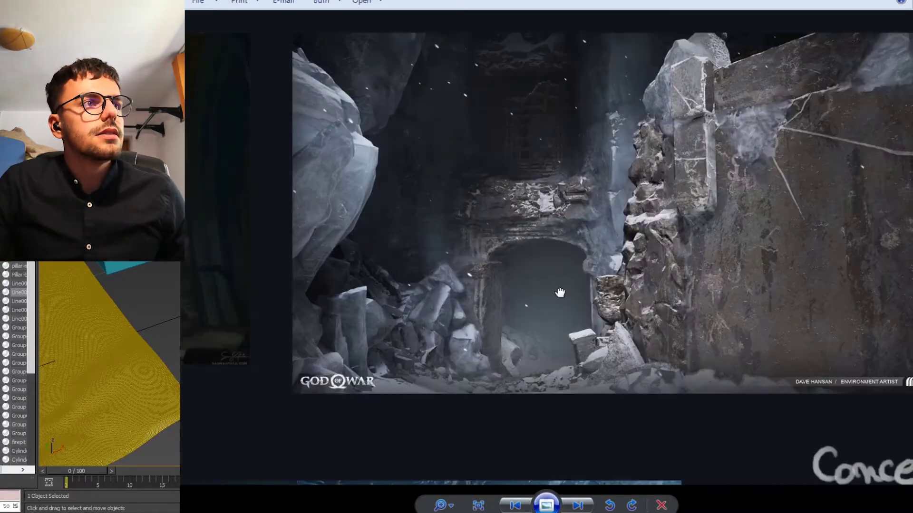
pyautogui.moveTo(627, 245); pyautogui.dragTo(572, 313)
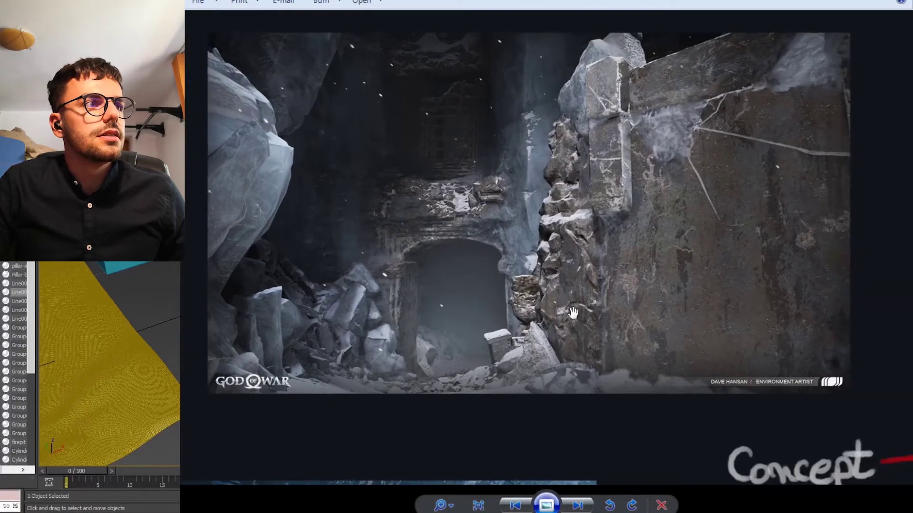
pyautogui.scroll(-1, 523, 273)
pyautogui.scroll(-3, 357, 288)
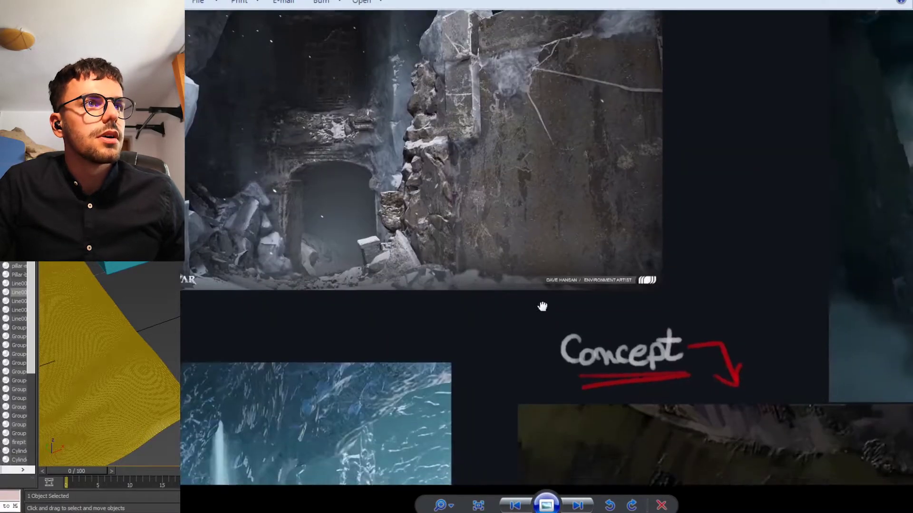
# Step: Examine the golden-dome cavern painting and the God of War domed temple on a hanging rock
pyautogui.scroll(3, 771, 224)
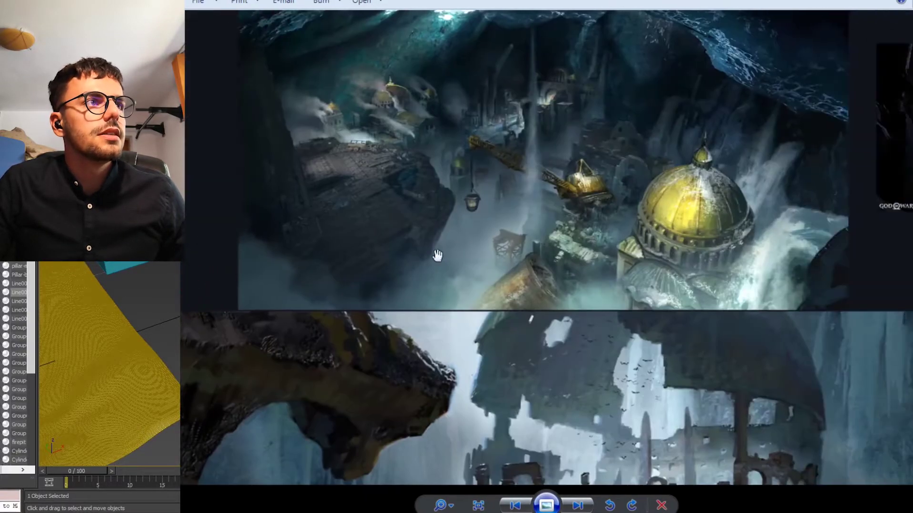
pyautogui.moveTo(771, 224); pyautogui.dragTo(628, 246)
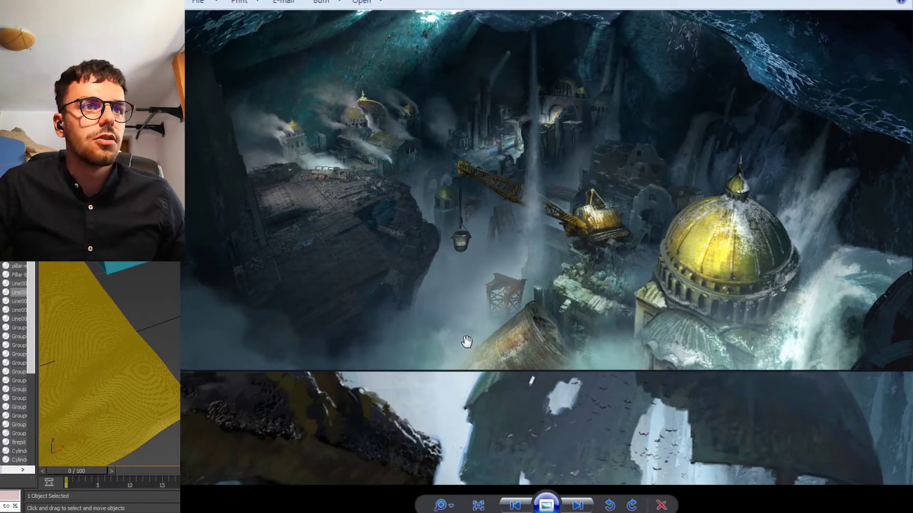
pyautogui.scroll(-3, 531, 337)
pyautogui.moveTo(575, 331); pyautogui.dragTo(362, 333)
pyautogui.scroll(3, 753, 272)
pyautogui.moveTo(753, 272); pyautogui.dragTo(652, 259)
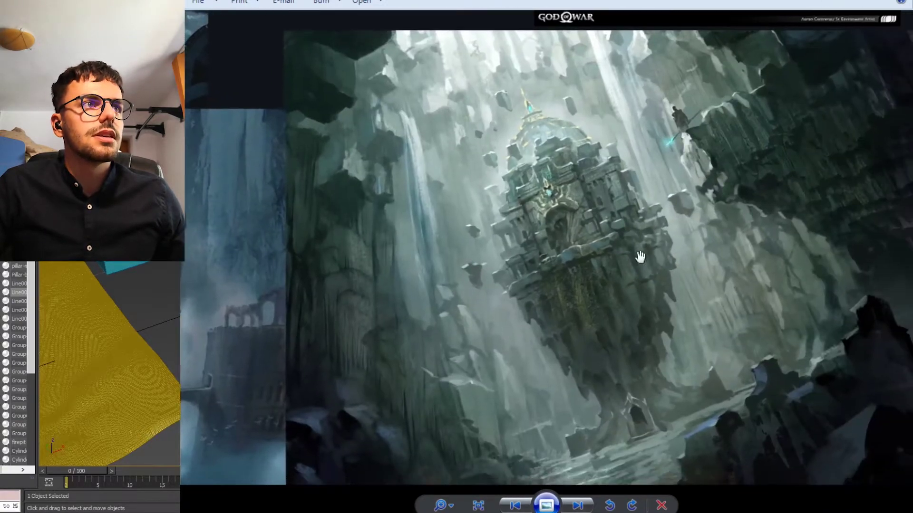
pyautogui.scroll(-1, 618, 261)
pyautogui.scroll(1, 635, 224)
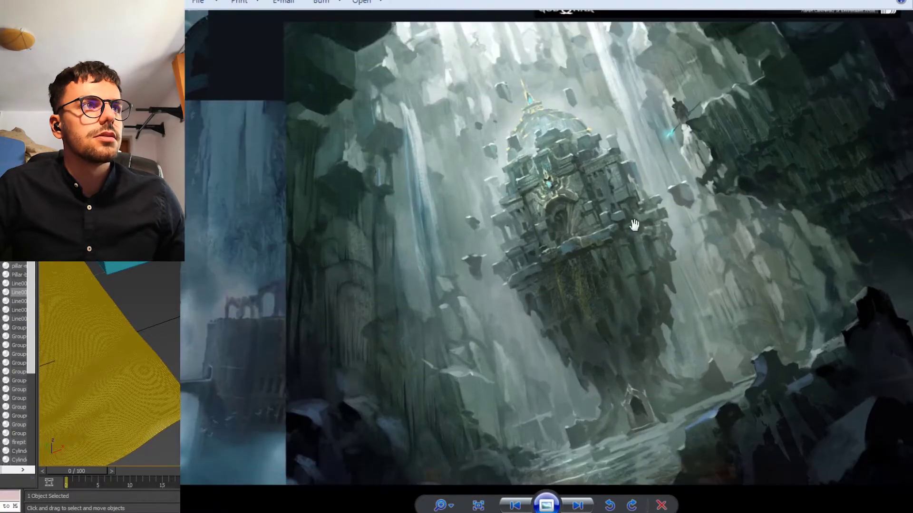
pyautogui.scroll(-1, 655, 192)
pyautogui.scroll(1, 641, 227)
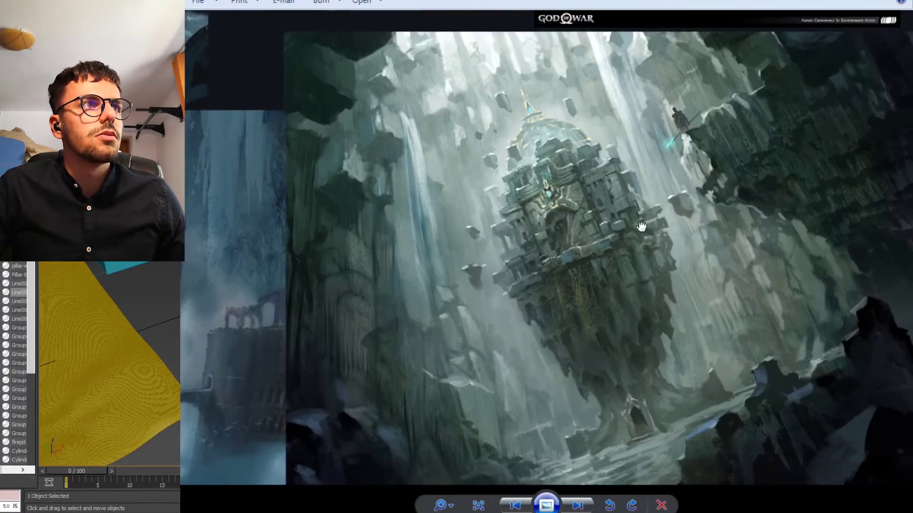
# Step: Examine the God of War sea cave with the boat and the vine-covered cavern reference
pyautogui.scroll(2, 507, 81)
pyautogui.moveTo(506, 82); pyautogui.dragTo(317, 424)
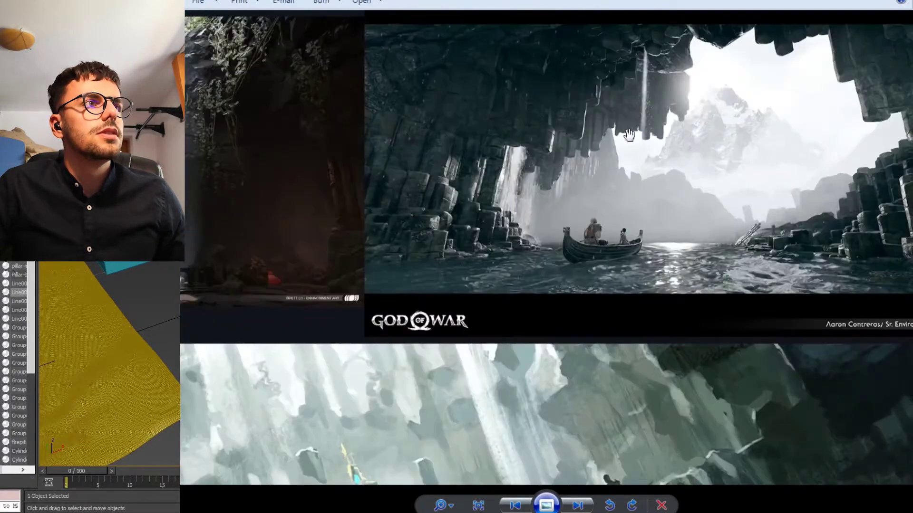
pyautogui.moveTo(285, 156); pyautogui.dragTo(613, 167)
pyautogui.moveTo(419, 150); pyautogui.dragTo(448, 155)
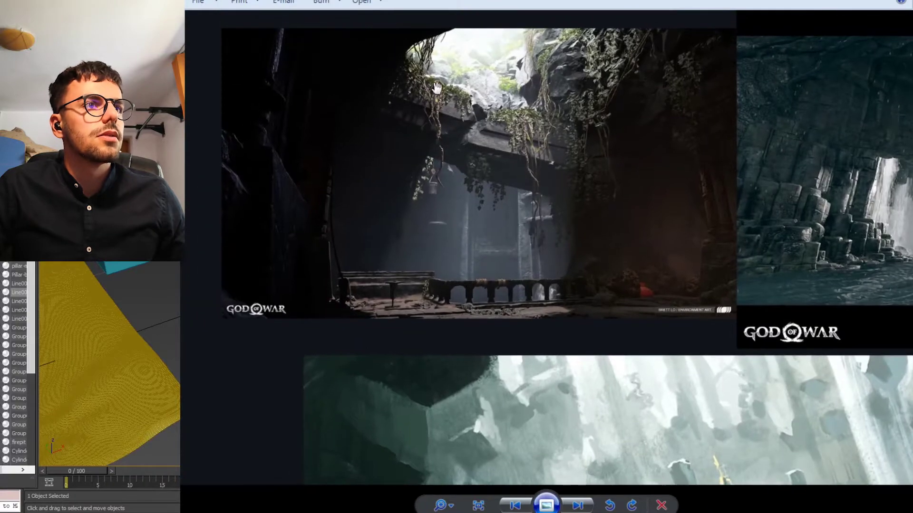
# Step: Examine the ruined interior reference annotated for fog and smoke
pyautogui.scroll(-3, 559, 103)
pyautogui.scroll(2, 680, 399)
pyautogui.moveTo(681, 399); pyautogui.dragTo(680, 320)
pyautogui.scroll(2, 799, 212)
pyautogui.moveTo(763, 292); pyautogui.dragTo(602, 288)
pyautogui.scroll(-2, 684, 284)
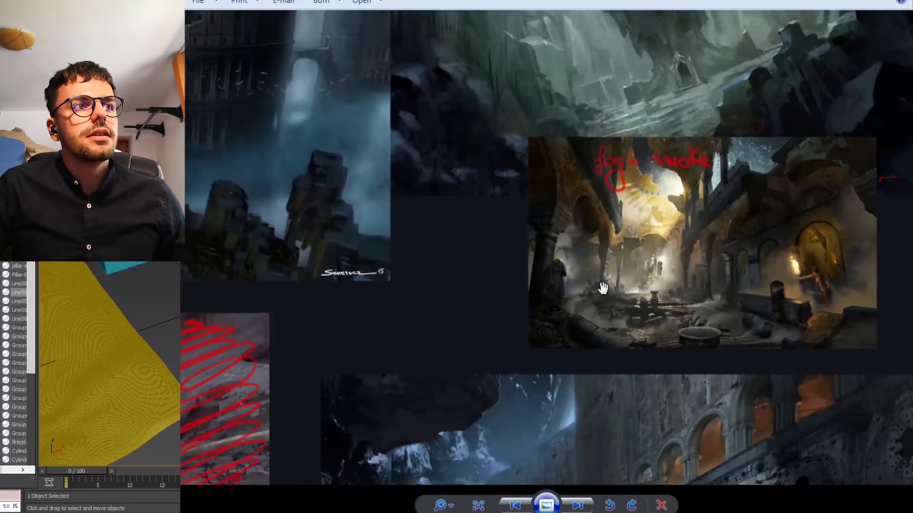
# Step: Examine the Assassin's Creed Odyssey boulder painting with the red sketch labelled "Temple idea 01"
pyautogui.scroll(-2, 591, 284)
pyautogui.moveTo(533, 345); pyautogui.dragTo(733, 273)
pyautogui.moveTo(526, 315); pyautogui.dragTo(561, 323)
pyautogui.scroll(1, 770, 306)
pyautogui.scroll(2, 721, 267)
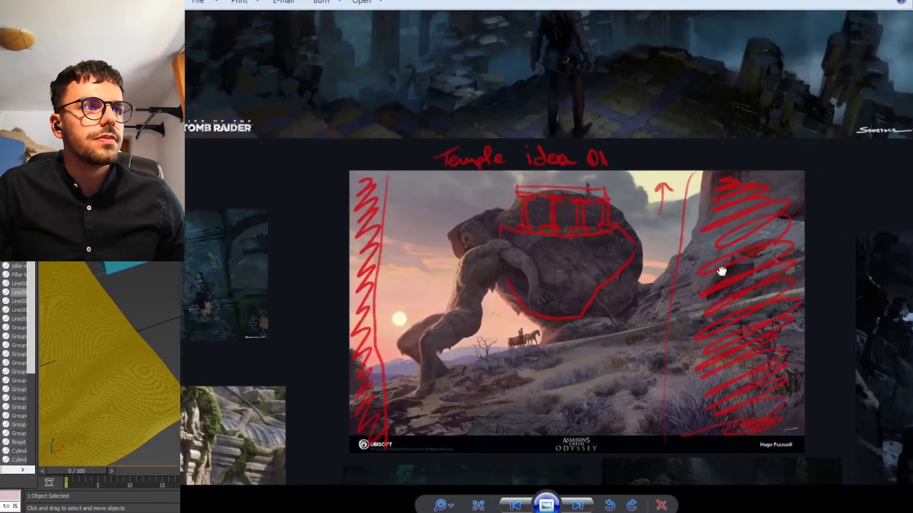
pyautogui.scroll(1, 607, 273)
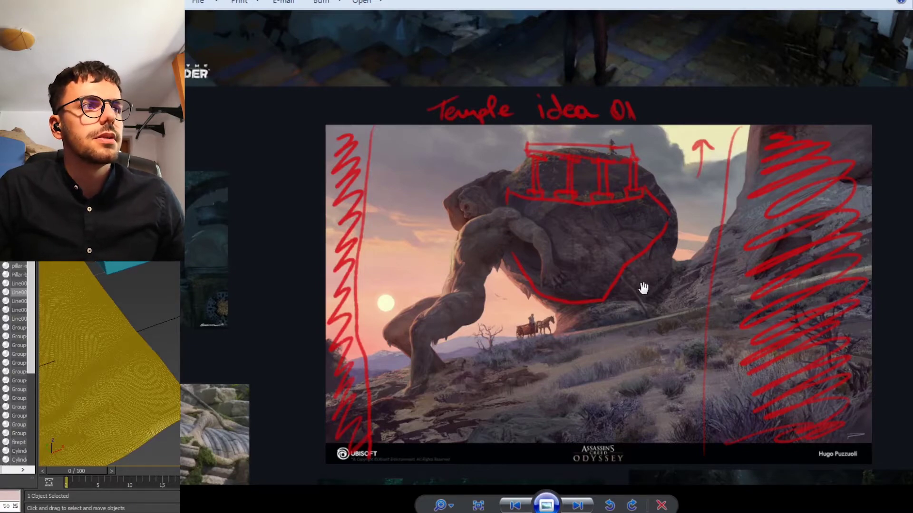
pyautogui.scroll(-1, 505, 323)
pyautogui.scroll(1, 578, 370)
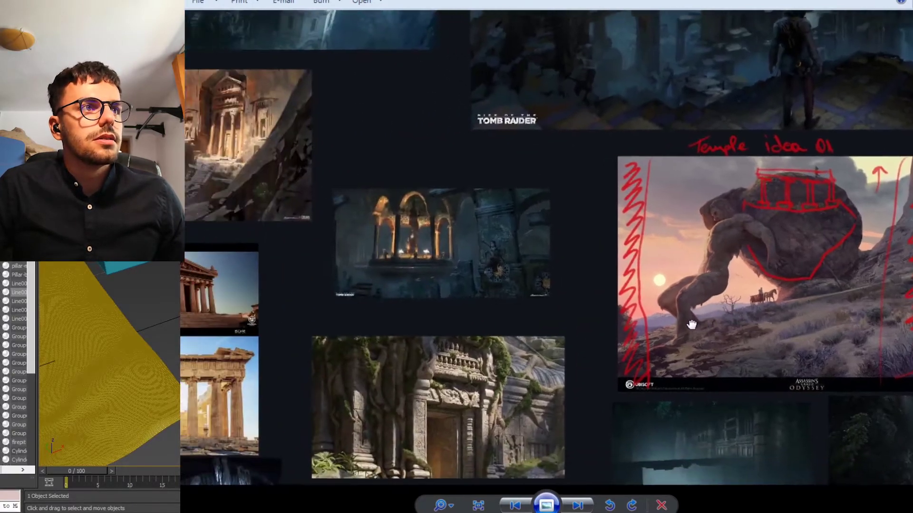
# Step: Examine the Tomb Raider reference of the lit circular shrine with arches and columns
pyautogui.scroll(-1, 578, 371)
pyautogui.scroll(-1, 660, 310)
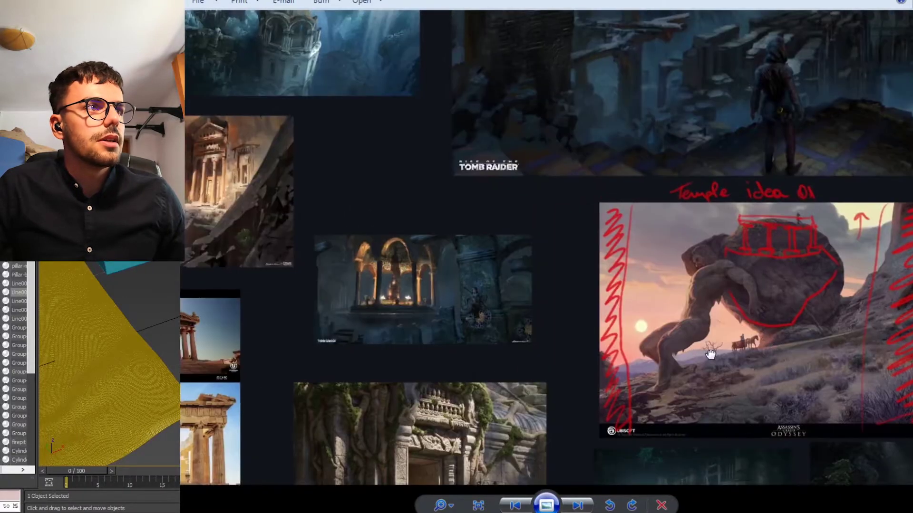
pyautogui.moveTo(455, 233); pyautogui.dragTo(528, 305)
pyautogui.scroll(2, 598, 229)
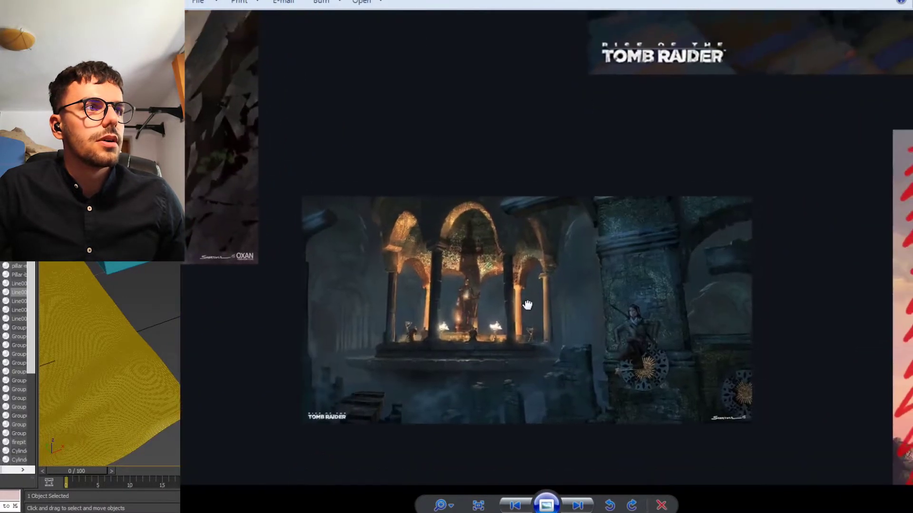
# Step: Examine the cliff-carved temple painting and the two Greek temple references below it
pyautogui.scroll(-3, 536, 349)
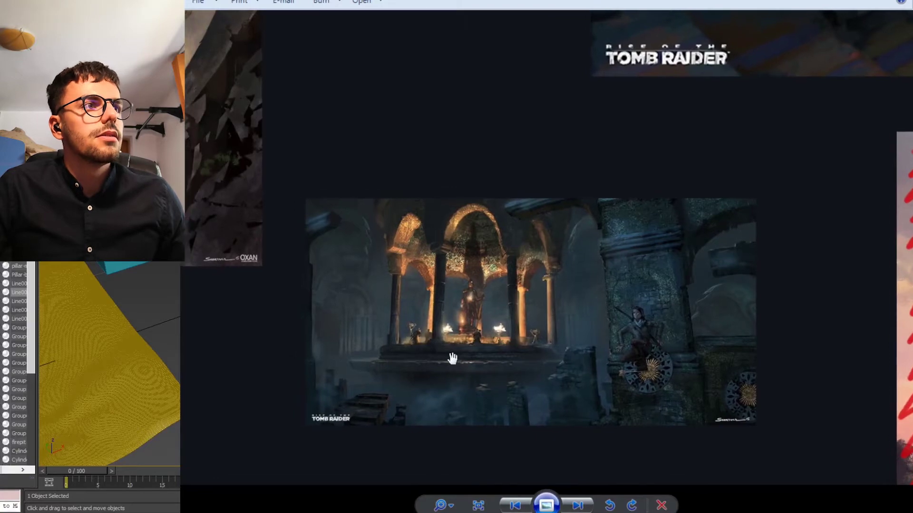
pyautogui.scroll(2, 315, 255)
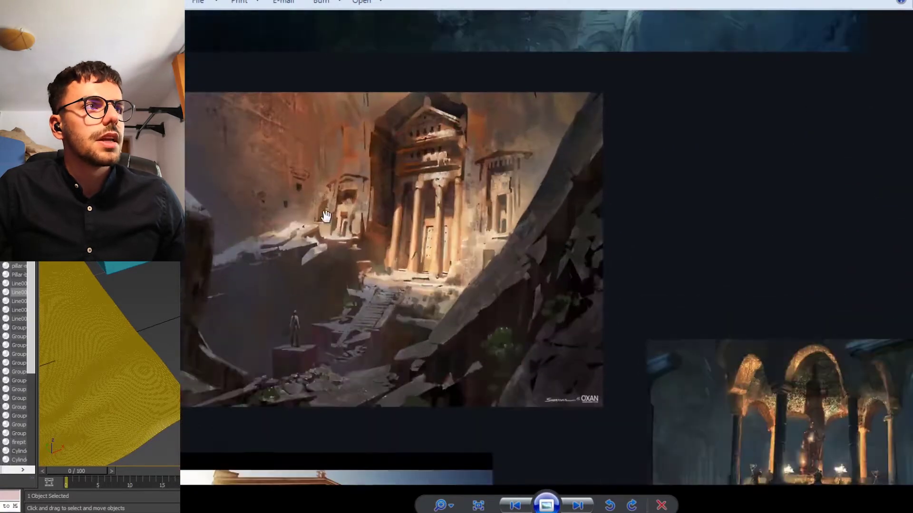
pyautogui.scroll(-3, 382, 277)
pyautogui.moveTo(444, 323); pyautogui.dragTo(442, 151)
pyautogui.scroll(2, 303, 332)
pyautogui.moveTo(378, 282); pyautogui.dragTo(483, 254)
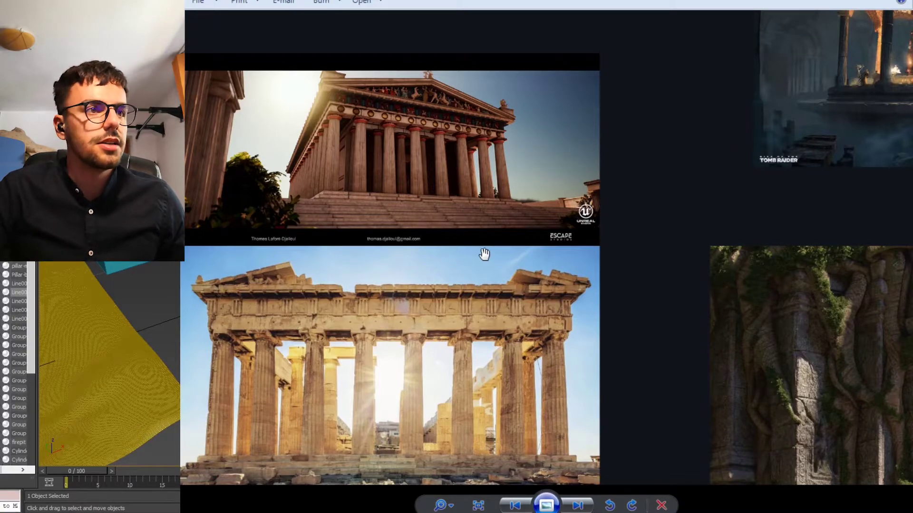
# Step: Examine the root-covered temple entrance and the misty bridge reference beneath the Temple idea 01 painting
pyautogui.moveTo(577, 336); pyautogui.dragTo(322, 272)
pyautogui.moveTo(644, 287); pyautogui.dragTo(498, 240)
pyautogui.scroll(-3, 633, 261)
pyautogui.moveTo(704, 275); pyautogui.dragTo(446, 304)
pyautogui.moveTo(769, 336); pyautogui.dragTo(678, 318)
pyautogui.scroll(4, 623, 337)
pyautogui.scroll(-2, 622, 337)
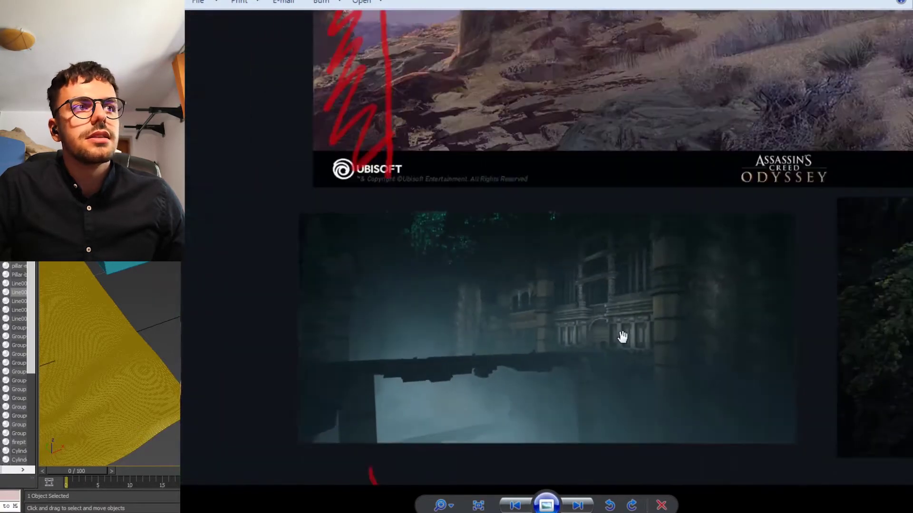
# Step: Examine the dark overgrown rocky path reference beside the misty bridge
pyautogui.scroll(-3, 779, 264)
pyautogui.moveTo(803, 280); pyautogui.dragTo(451, 285)
pyautogui.scroll(3, 643, 303)
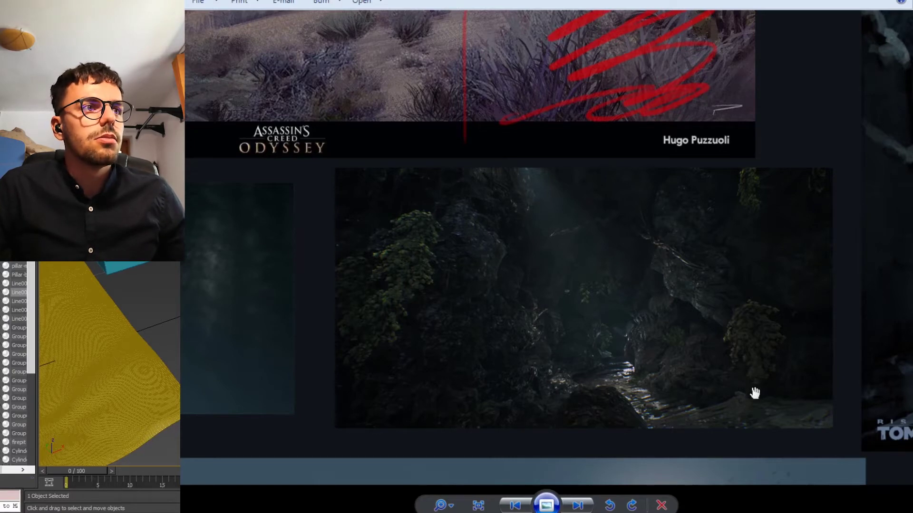
# Step: Examine the Tomb Raider fortress and stone bridge painting labelled "main temple idea 02"
pyautogui.moveTo(755, 393); pyautogui.dragTo(323, 368)
pyautogui.scroll(-3, 428, 292)
pyautogui.moveTo(580, 238); pyautogui.dragTo(569, 330)
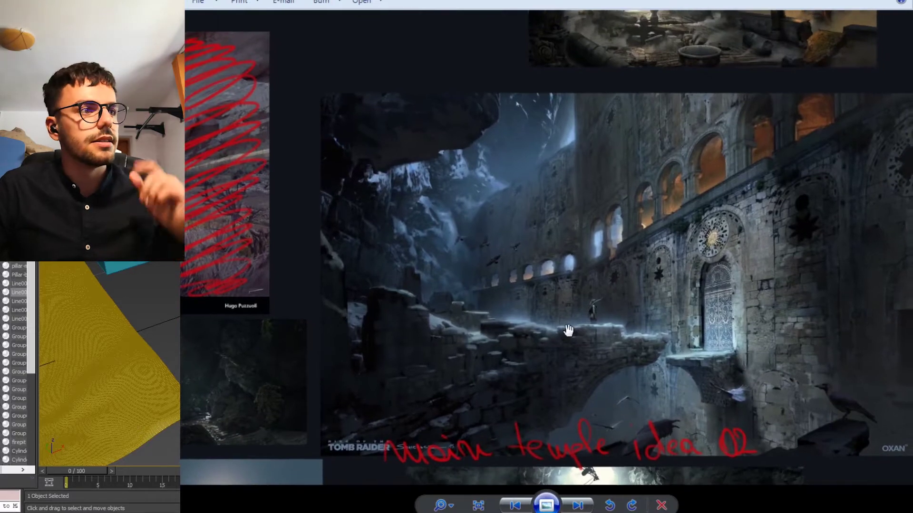
pyautogui.moveTo(702, 370); pyautogui.dragTo(583, 312)
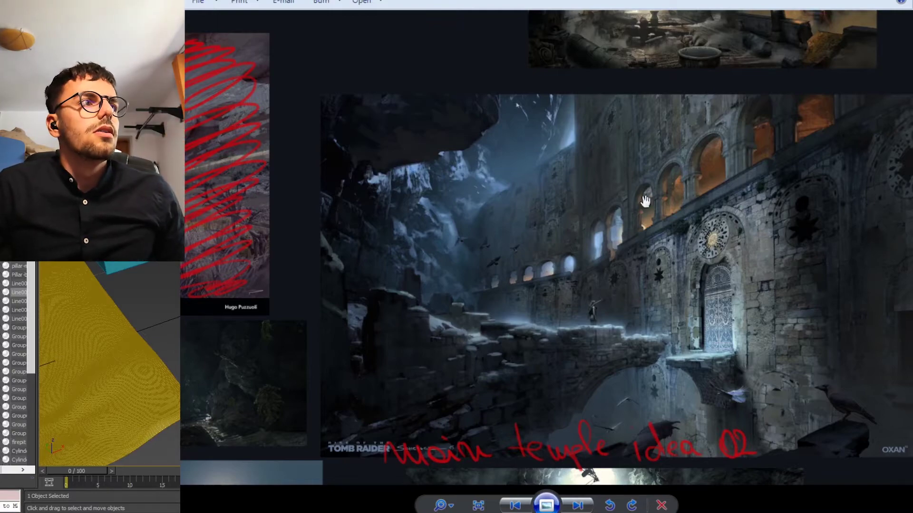
# Step: Review the whole reference board, comparing the lit circular shrine with the root-covered temple entrance
pyautogui.scroll(-6, 607, 398)
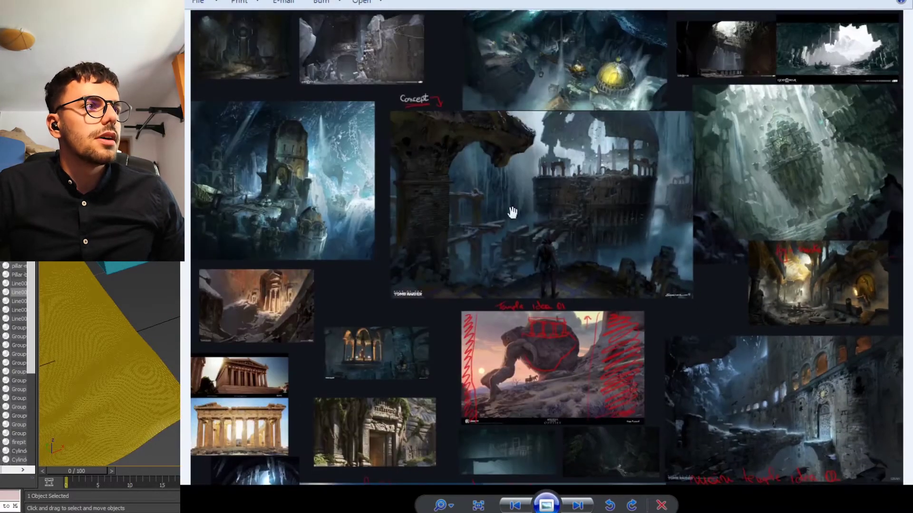
pyautogui.scroll(6, 390, 369)
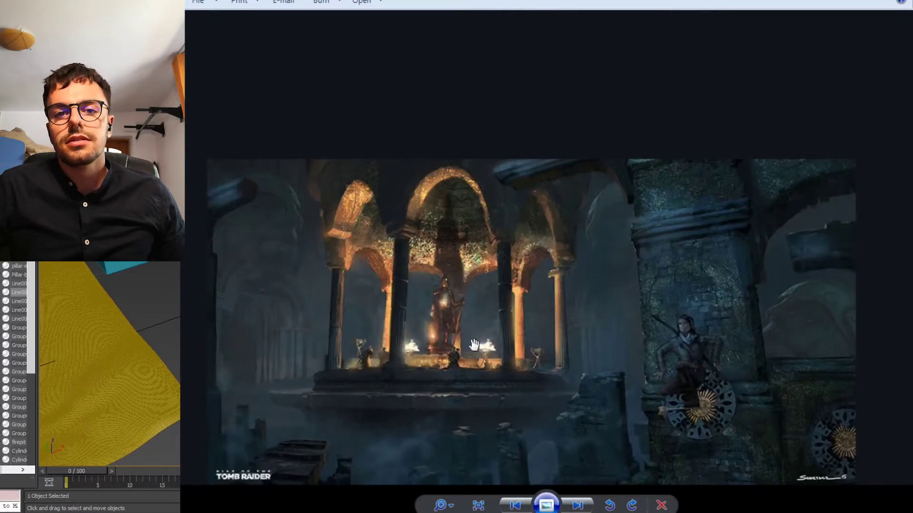
pyautogui.scroll(-3, 474, 345)
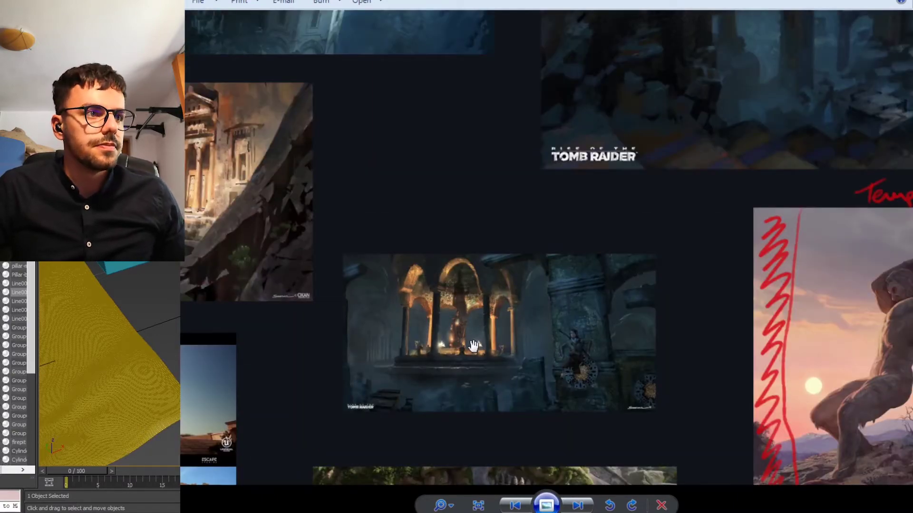
pyautogui.scroll(-3, 474, 345)
pyautogui.scroll(3, 524, 332)
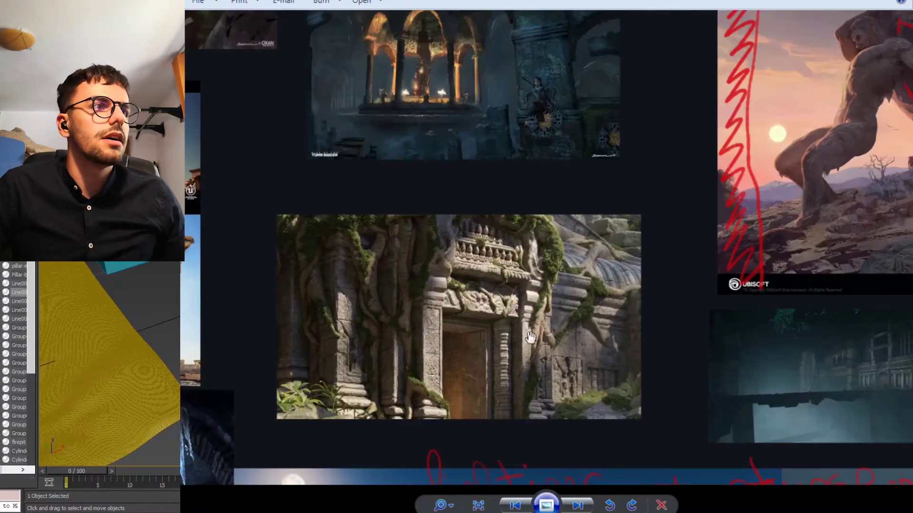
pyautogui.moveTo(558, 305); pyautogui.dragTo(589, 400)
pyautogui.scroll(5, 460, 154)
pyautogui.moveTo(460, 155); pyautogui.dragTo(470, 201)
pyautogui.scroll(-5, 469, 201)
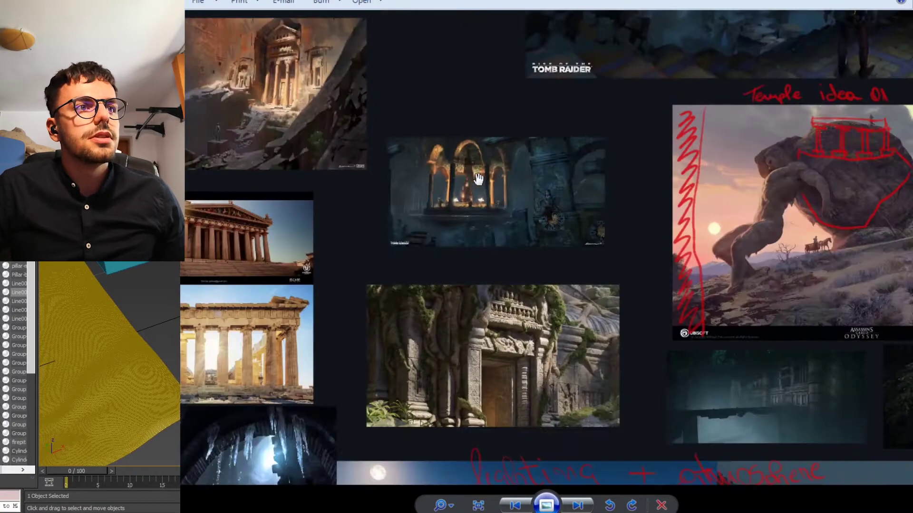
# Step: Examine the two Assassin's Creed Odyssey night scenes in the "lighting + atmosphere" section
pyautogui.moveTo(828, 448); pyautogui.dragTo(634, 140)
pyautogui.scroll(-3, 449, 170)
pyautogui.scroll(6, 411, 208)
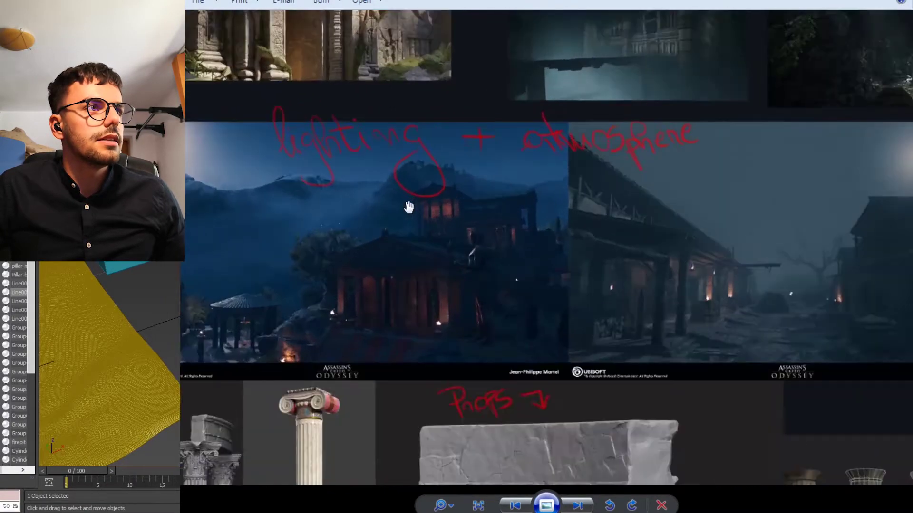
pyautogui.moveTo(455, 245); pyautogui.dragTo(651, 237)
pyautogui.moveTo(526, 321); pyautogui.dragTo(559, 317)
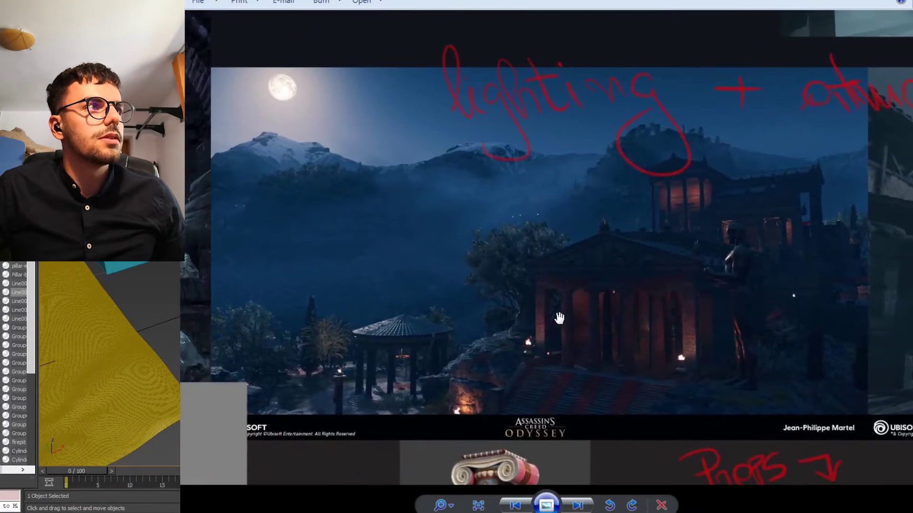
pyautogui.moveTo(793, 278); pyautogui.dragTo(799, 302)
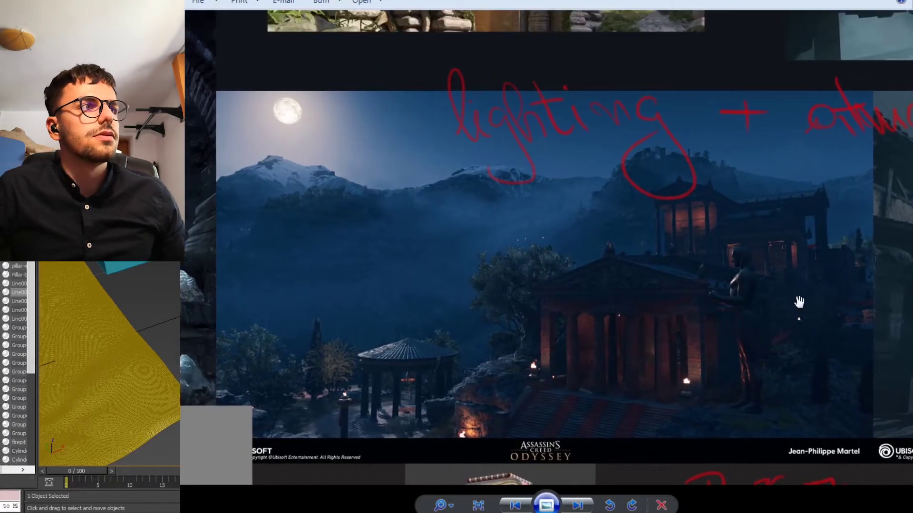
pyautogui.moveTo(755, 331); pyautogui.dragTo(407, 335)
pyautogui.moveTo(822, 328); pyautogui.dragTo(446, 324)
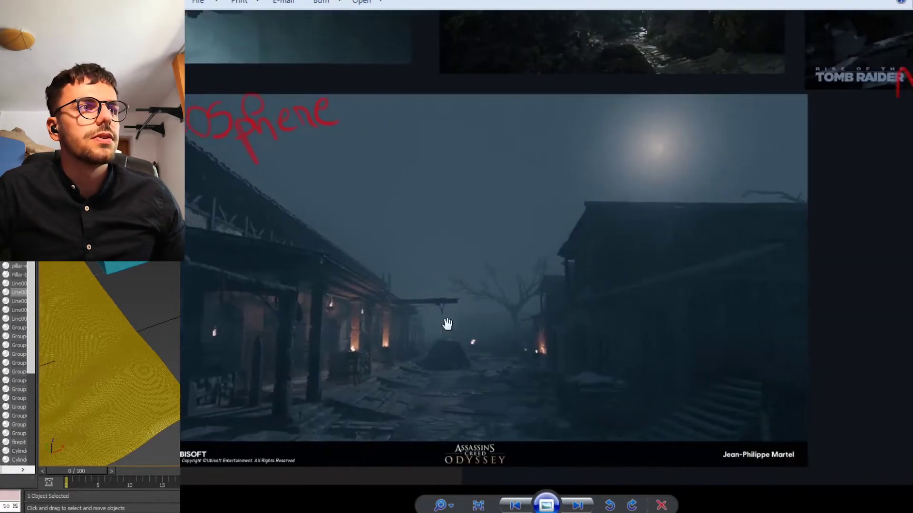
# Step: Examine the broken sandstone columns on a rubble-strewn base in the "Props" section below the night scenes
pyautogui.moveTo(372, 325); pyautogui.dragTo(460, 327)
pyautogui.scroll(-3, 461, 328)
pyautogui.moveTo(665, 268); pyautogui.dragTo(499, 322)
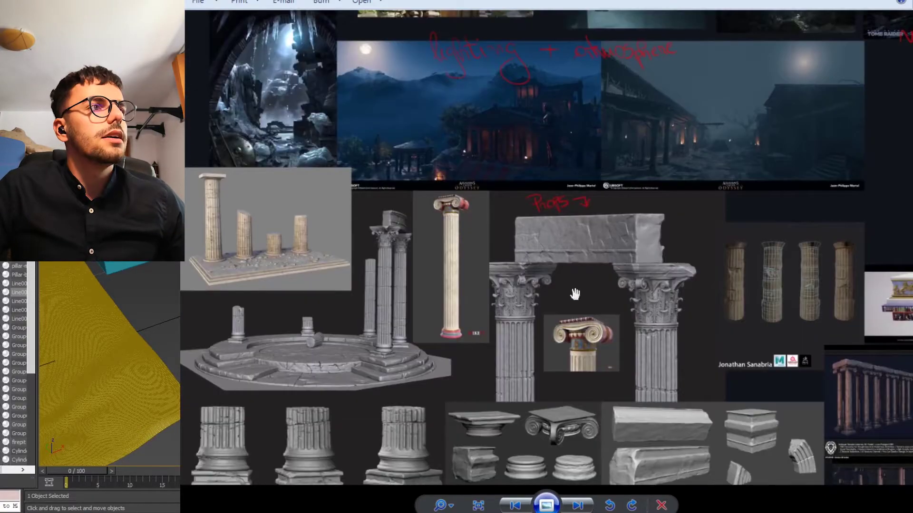
pyautogui.scroll(1, 445, 324)
pyautogui.moveTo(487, 347); pyautogui.dragTo(550, 285)
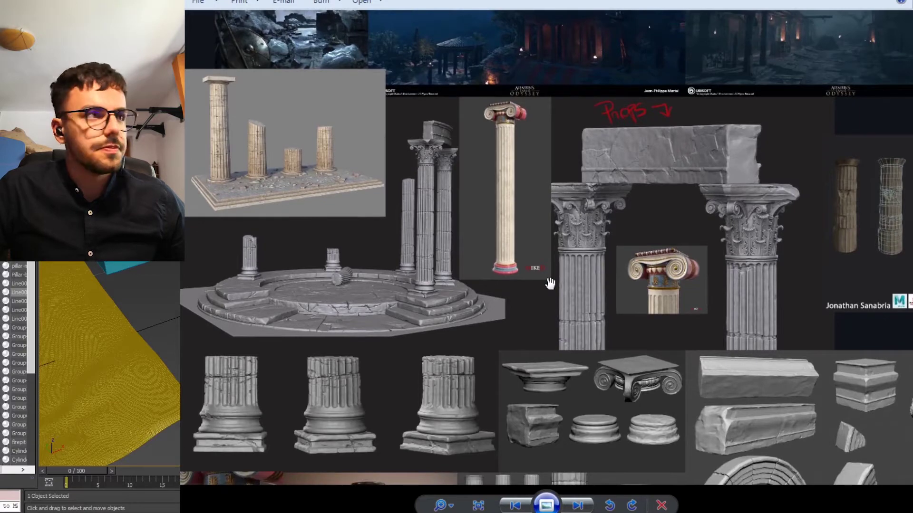
pyautogui.scroll(4, 383, 274)
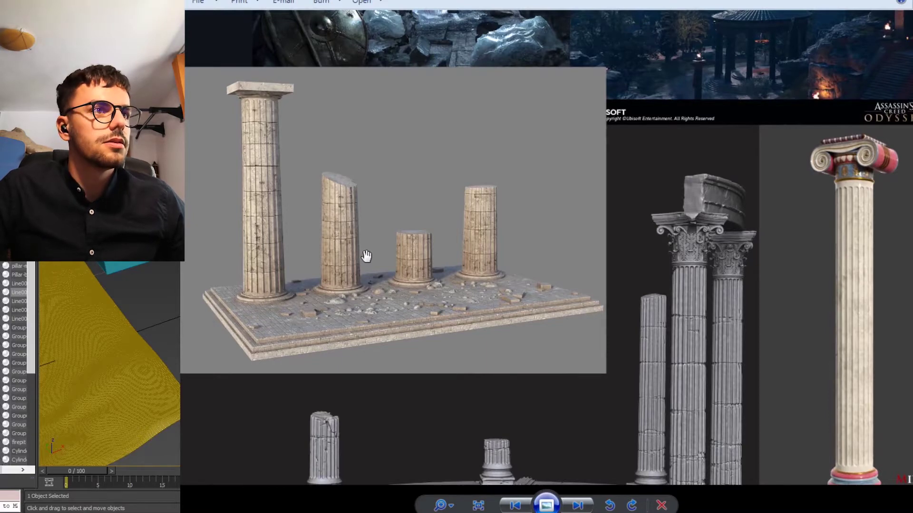
pyautogui.moveTo(540, 287); pyautogui.dragTo(562, 305)
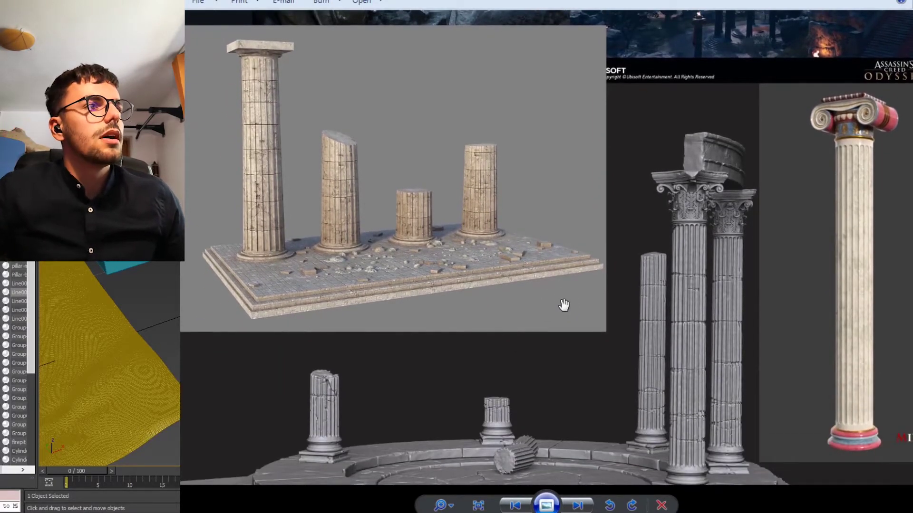
# Step: Examine the painted Ionic column beside the grey Corinthian pillars in the "Props" section
pyautogui.moveTo(567, 308); pyautogui.dragTo(424, 212)
pyautogui.moveTo(664, 271); pyautogui.dragTo(594, 330)
pyautogui.moveTo(732, 239); pyautogui.dragTo(642, 292)
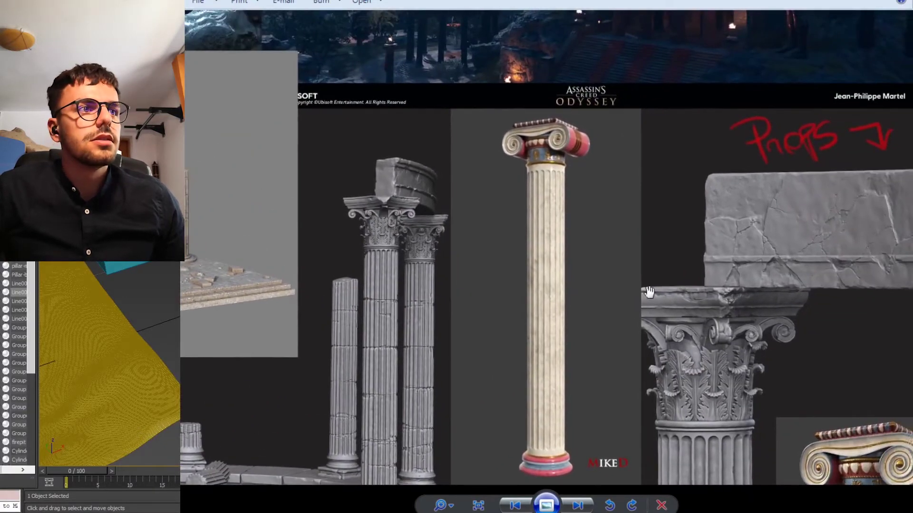
pyautogui.moveTo(790, 322); pyautogui.dragTo(585, 230)
pyautogui.scroll(-1, 603, 242)
pyautogui.moveTo(425, 87); pyautogui.dragTo(576, 97)
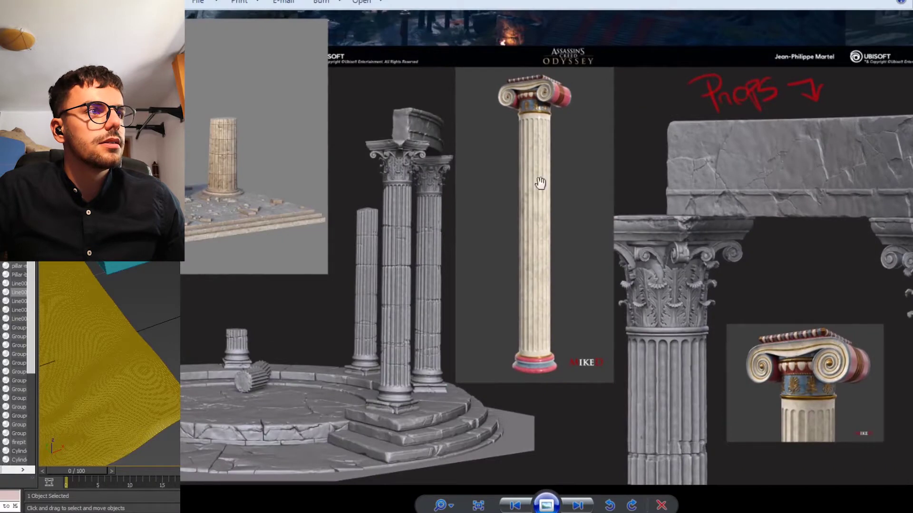
# Step: Examine the circular ruined platform, including its cracked paving, steps and broken fluted pillar with moulded base
pyautogui.moveTo(458, 420); pyautogui.dragTo(629, 392)
pyautogui.moveTo(263, 410); pyautogui.dragTo(279, 408)
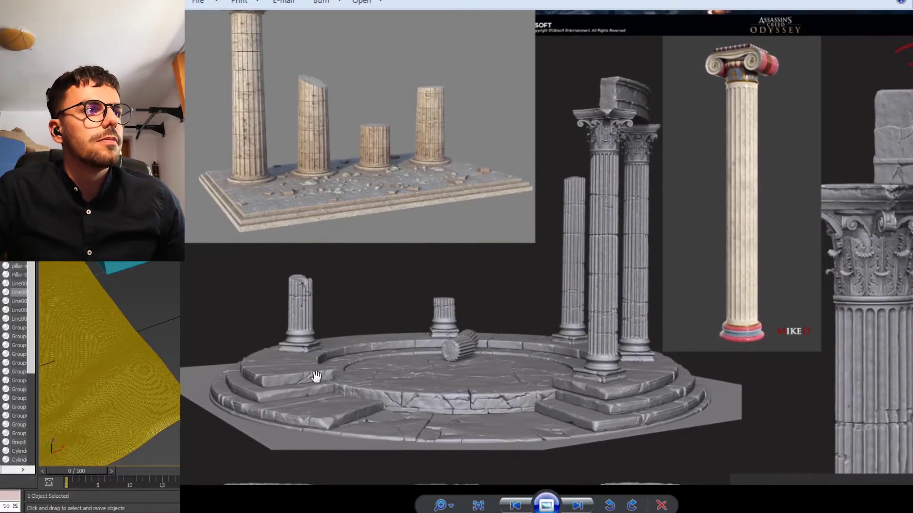
pyautogui.scroll(5, 261, 347)
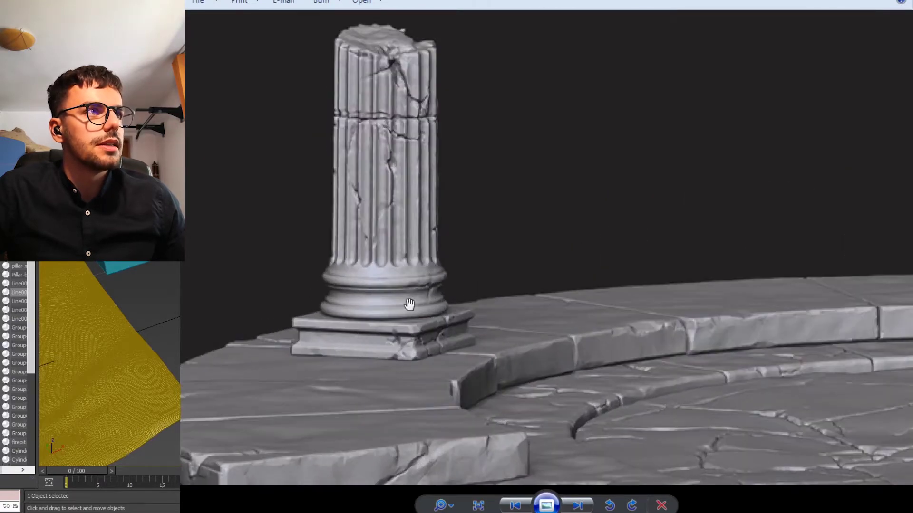
pyautogui.scroll(-1, 381, 98)
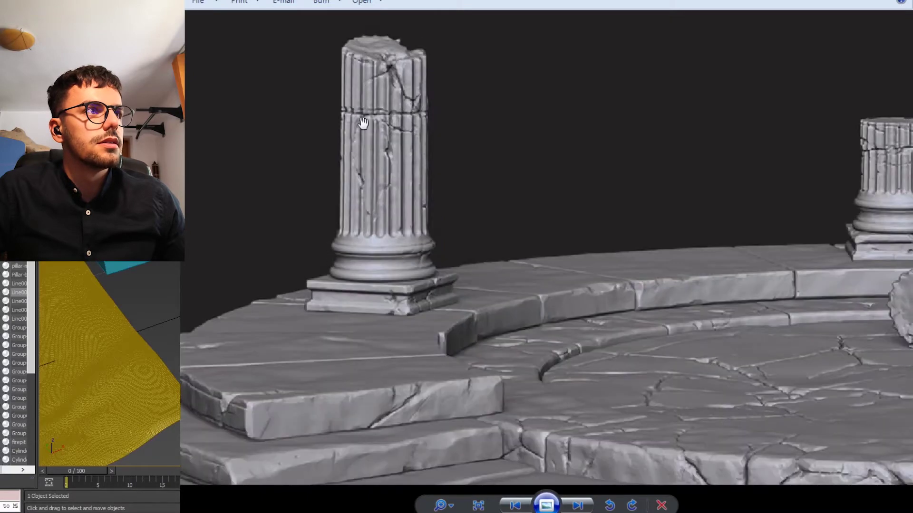
pyautogui.scroll(-3, 372, 196)
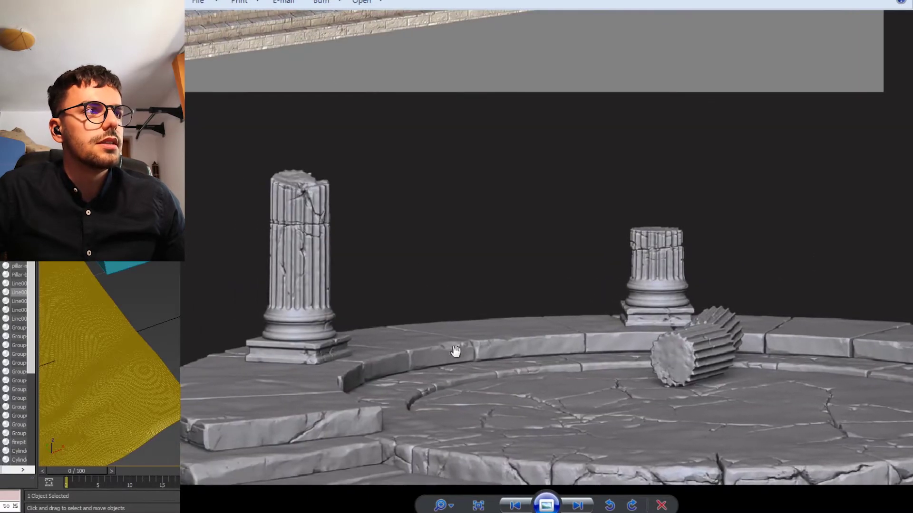
pyautogui.scroll(-3, 273, 407)
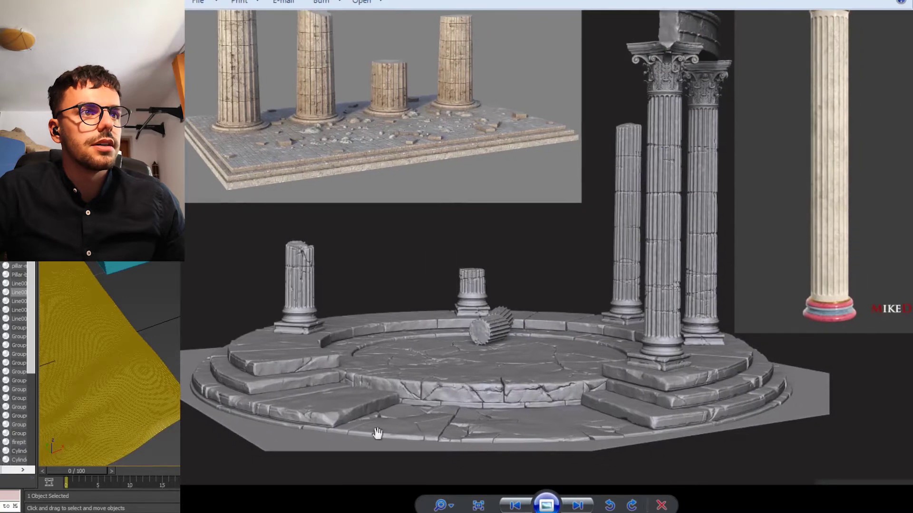
# Step: Examine the cracked stone lintel resting on two Corinthian columns and the painted Ionic capital close-up
pyautogui.scroll(-2, 687, 386)
pyautogui.scroll(4, 699, 381)
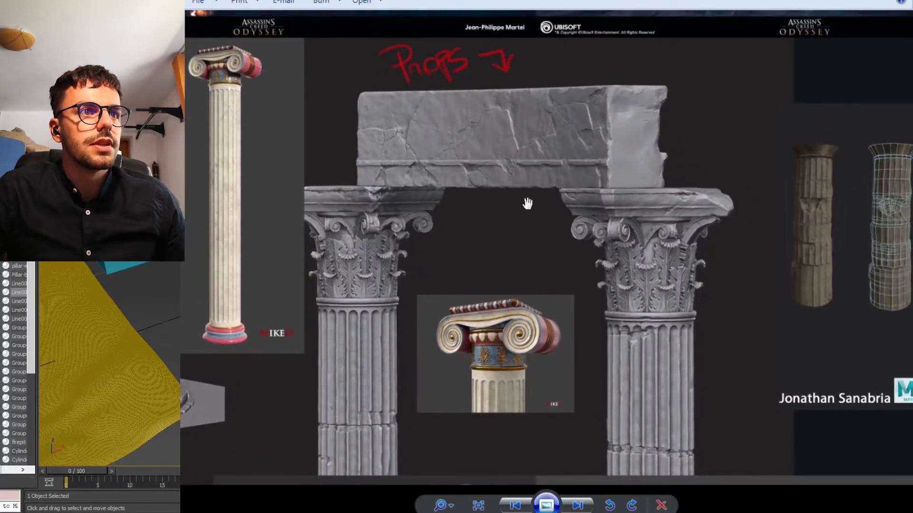
pyautogui.scroll(-2, 754, 404)
pyautogui.moveTo(760, 408); pyautogui.dragTo(464, 403)
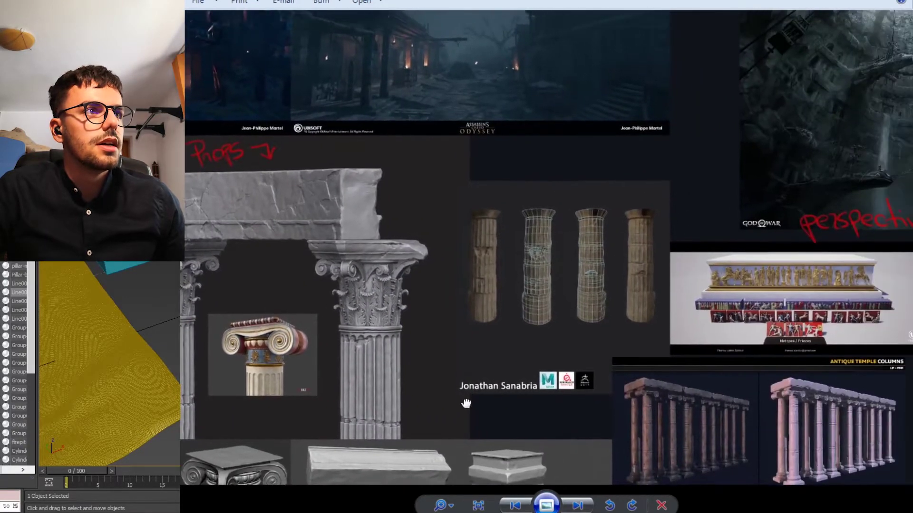
# Step: Examine the four damaged column models, comparing the textured versions with their wireframes
pyautogui.scroll(3, 562, 217)
pyautogui.moveTo(655, 334); pyautogui.dragTo(517, 258)
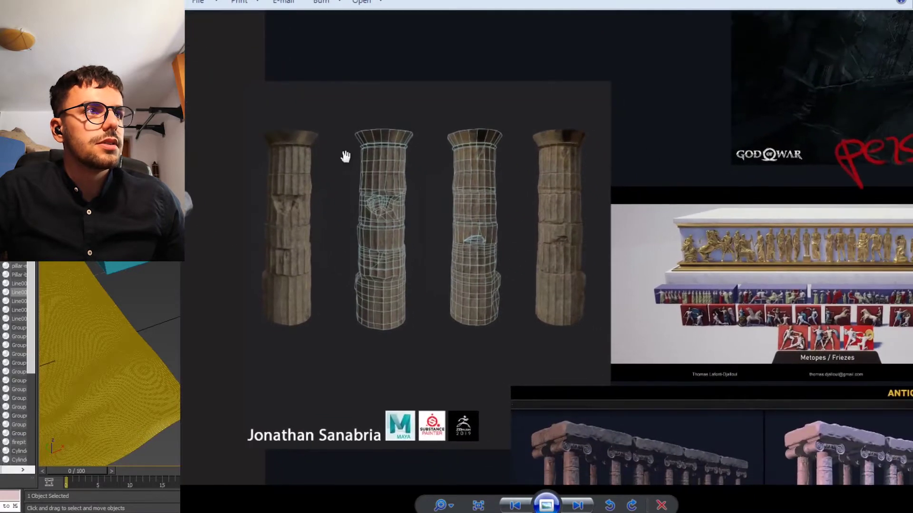
pyautogui.moveTo(569, 224); pyautogui.dragTo(586, 286)
pyautogui.scroll(-1, 418, 200)
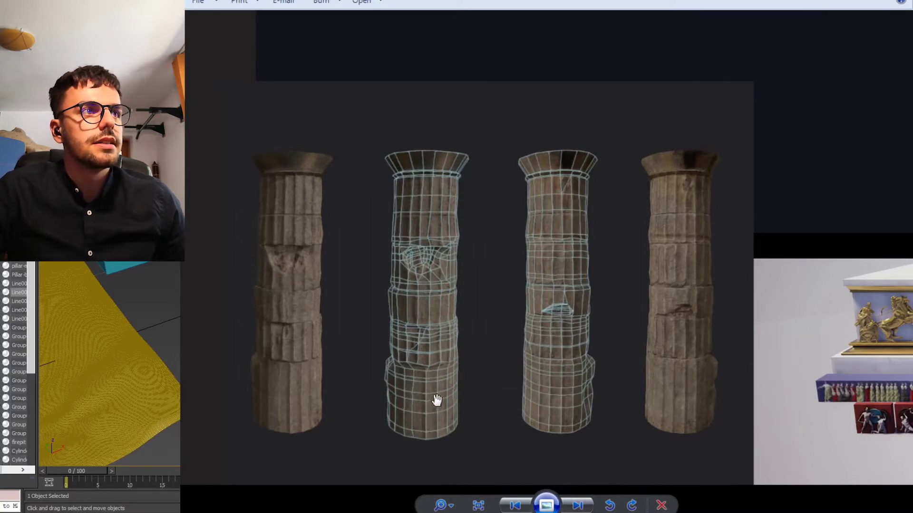
pyautogui.scroll(-1, 604, 338)
pyautogui.scroll(2, 550, 319)
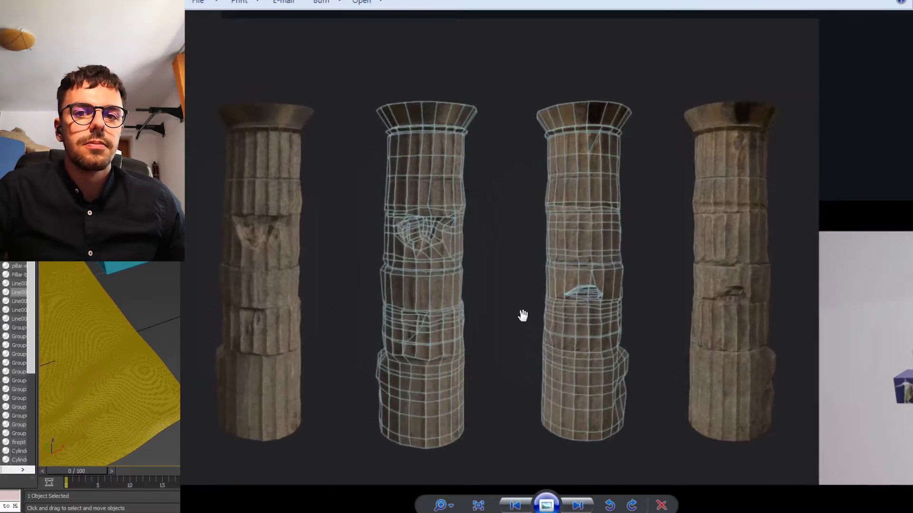
pyautogui.scroll(-3, 523, 315)
# Step: Examine the temple porch with statue columns and the weathered stone urn on its plinth
pyautogui.scroll(2, 587, 126)
pyautogui.scroll(2, 643, 198)
pyautogui.moveTo(655, 235); pyautogui.dragTo(628, 59)
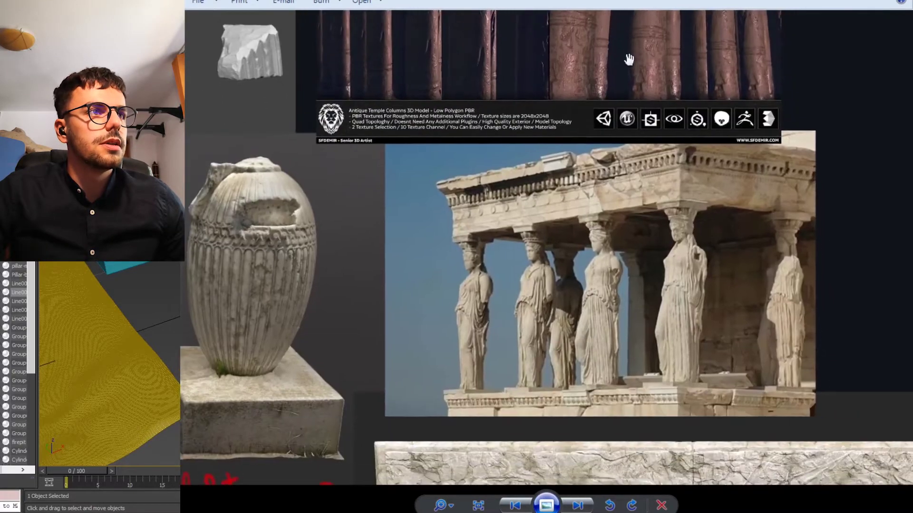
pyautogui.moveTo(629, 290); pyautogui.dragTo(689, 290)
pyautogui.scroll(-2, 634, 285)
pyautogui.moveTo(547, 298); pyautogui.dragTo(793, 326)
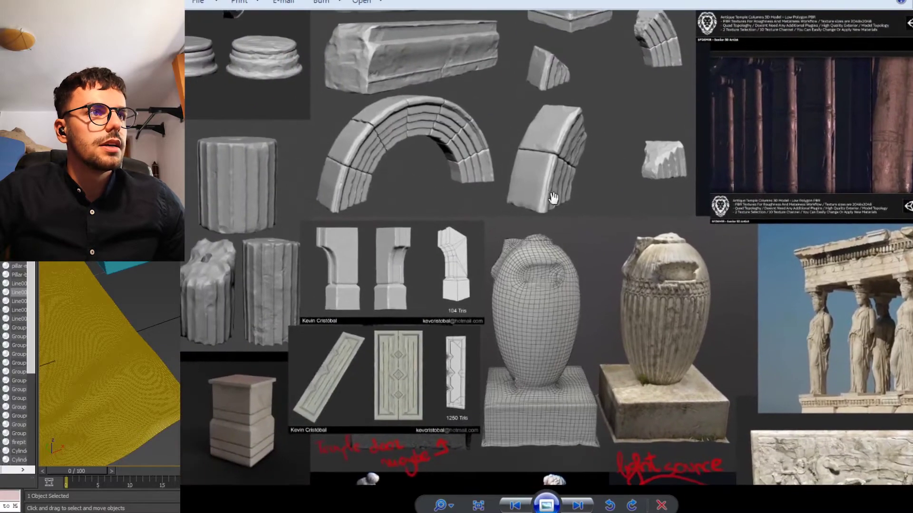
# Step: Examine the sculpted stone arch, broken arch segments and chipped moulding blocks
pyautogui.moveTo(527, 120); pyautogui.dragTo(636, 343)
pyautogui.scroll(2, 636, 343)
pyautogui.moveTo(694, 309); pyautogui.dragTo(675, 275)
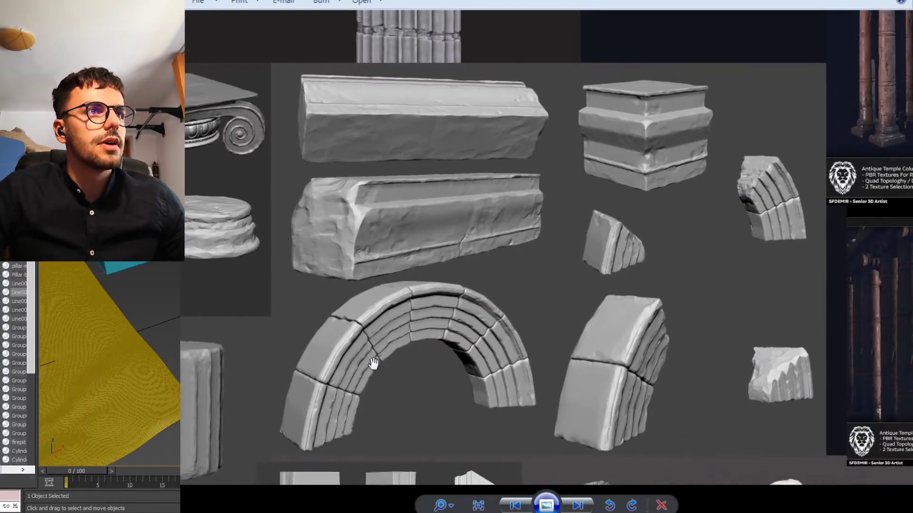
pyautogui.moveTo(620, 266); pyautogui.dragTo(663, 279)
pyautogui.moveTo(415, 341); pyautogui.dragTo(562, 333)
pyautogui.scroll(-2, 562, 333)
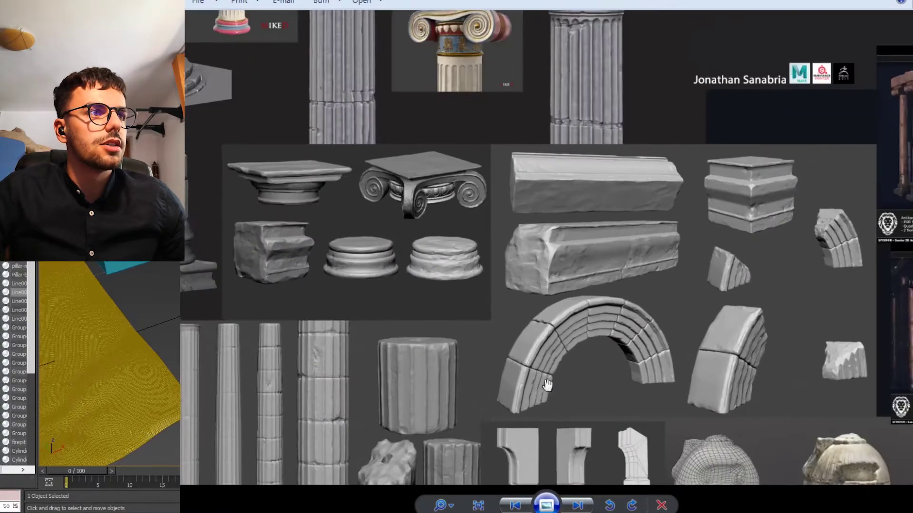
# Step: Examine the sculpted fluted column shafts and broken drum pieces beside the Greek vase
pyautogui.moveTo(547, 384); pyautogui.dragTo(623, 276)
pyautogui.moveTo(453, 404); pyautogui.dragTo(506, 347)
pyautogui.scroll(2, 417, 289)
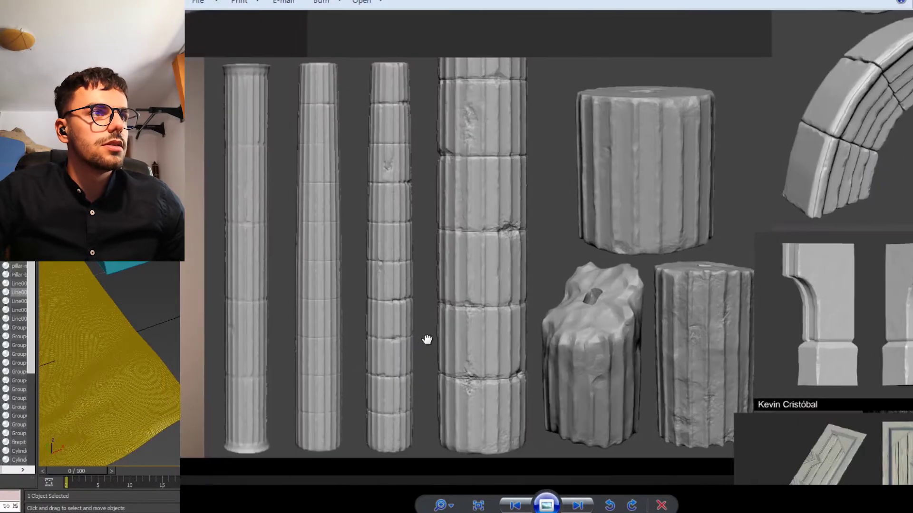
pyautogui.moveTo(424, 341); pyautogui.dragTo(488, 347)
pyautogui.scroll(-2, 462, 373)
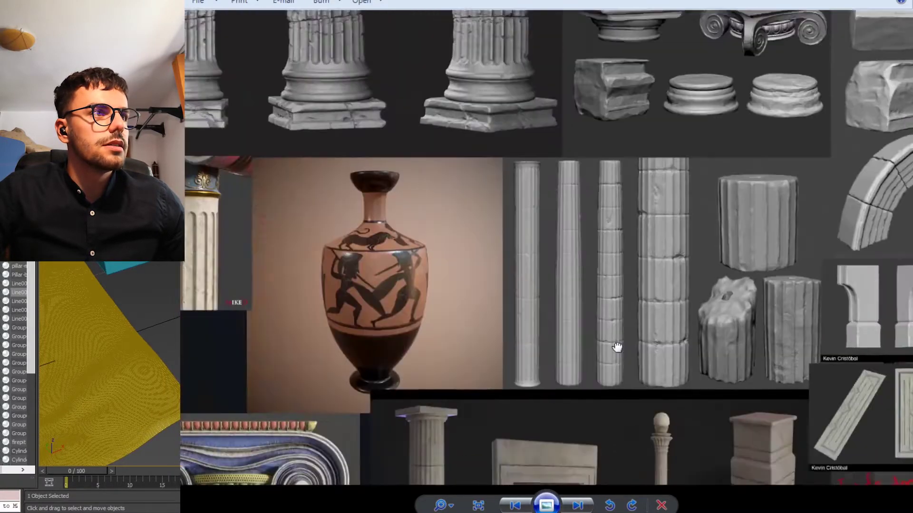
pyautogui.scroll(1, 587, 309)
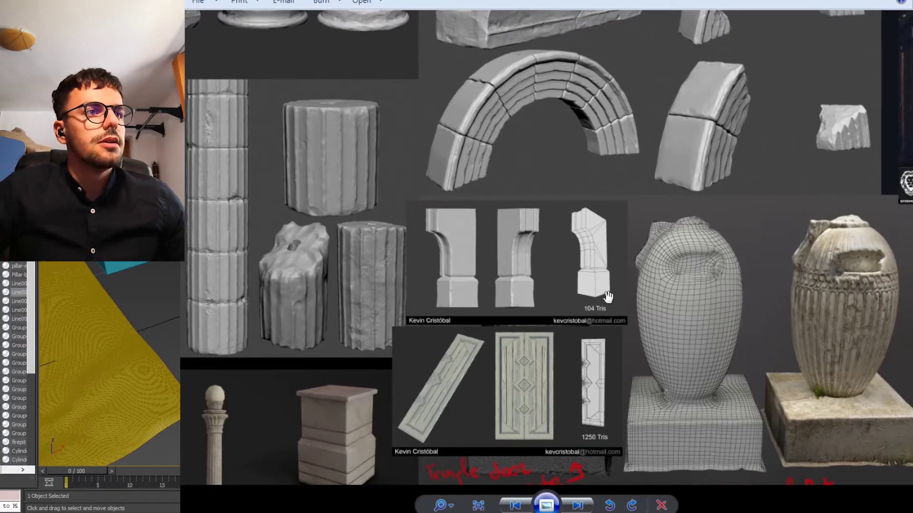
# Step: Examine the low-poly bracket and ornate door models in the group annotated as a possible temple door
pyautogui.moveTo(608, 343); pyautogui.dragTo(575, 290)
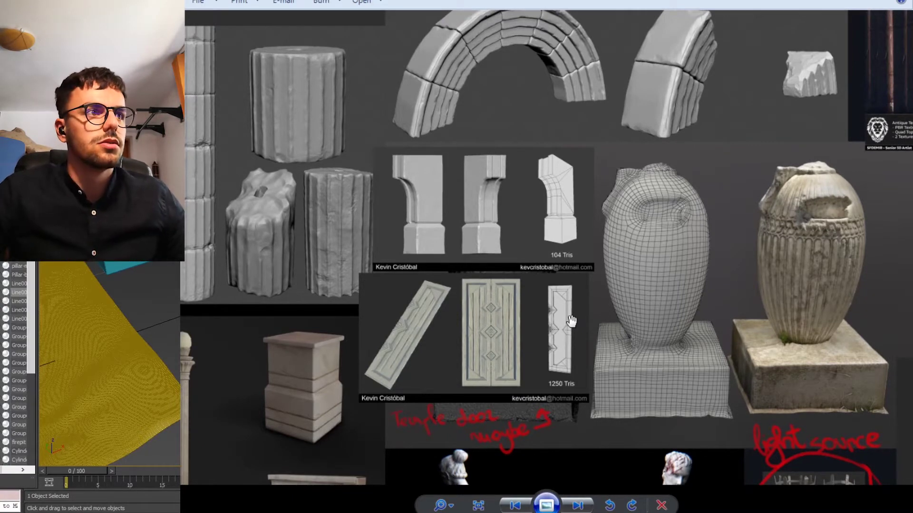
pyautogui.moveTo(552, 415); pyautogui.dragTo(594, 398)
pyautogui.moveTo(599, 266); pyautogui.dragTo(608, 317)
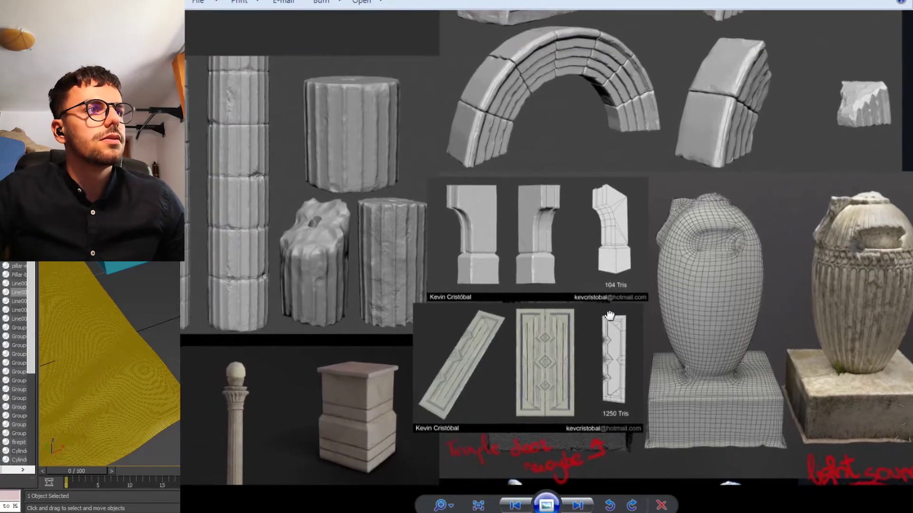
pyautogui.moveTo(601, 373); pyautogui.dragTo(611, 304)
pyautogui.scroll(-3, 461, 383)
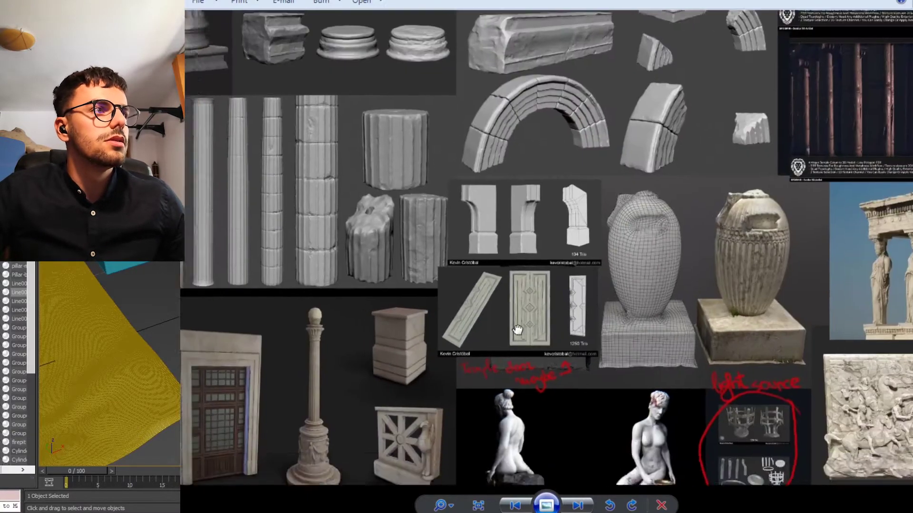
pyautogui.scroll(3, 432, 301)
# Step: Examine the stone doorway, ornamental lamp column, pedestal and carved railing above the "column head idea" note
pyautogui.moveTo(377, 324); pyautogui.dragTo(408, 351)
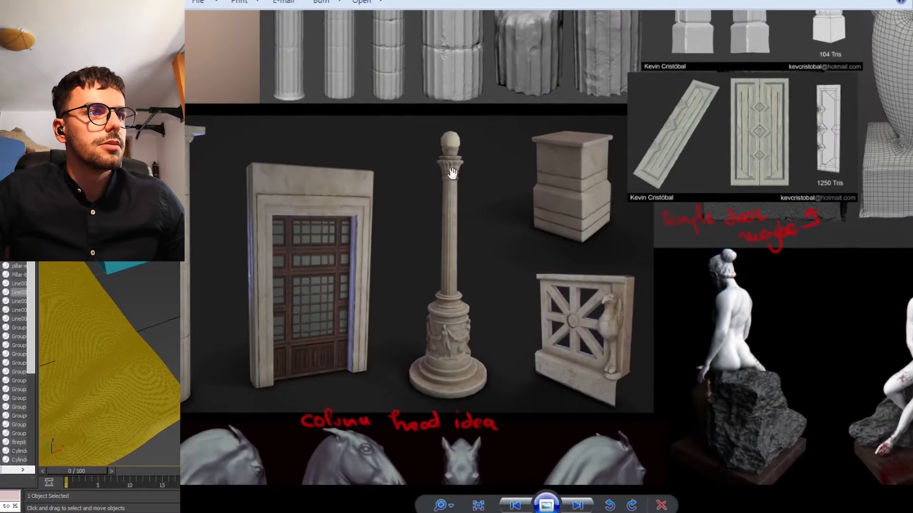
pyautogui.moveTo(447, 375); pyautogui.dragTo(490, 383)
pyautogui.scroll(-3, 490, 383)
# Step: Examine the "Cliff Spring H" ZBrush preview and the neighbouring rock composition references
pyautogui.scroll(3, 384, 264)
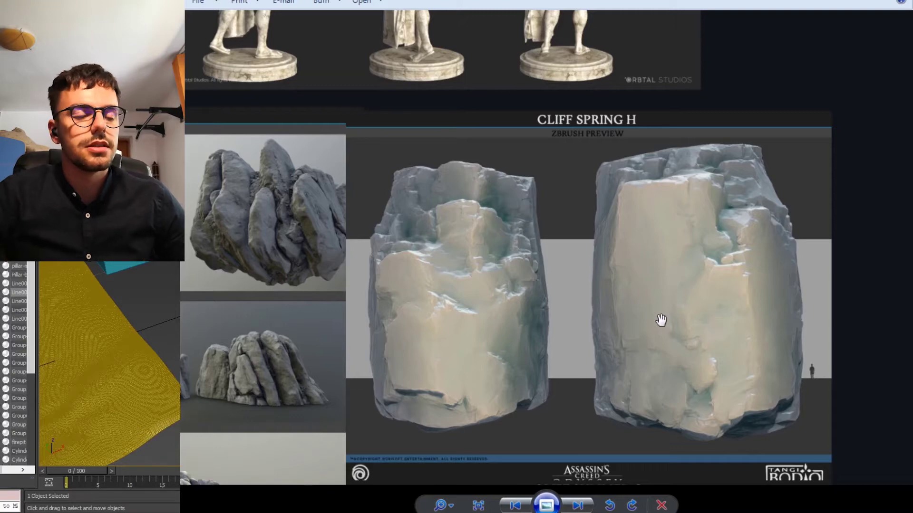
pyautogui.scroll(-3, 377, 393)
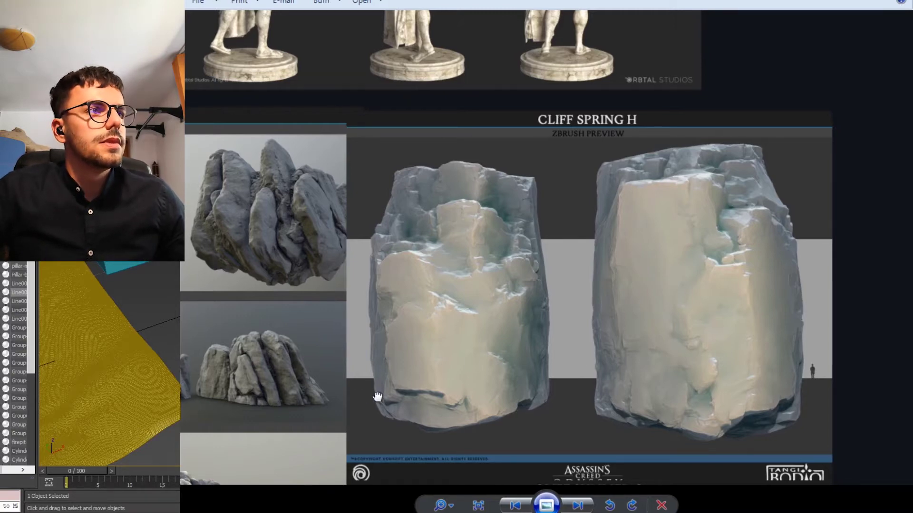
pyautogui.moveTo(739, 318); pyautogui.dragTo(580, 232)
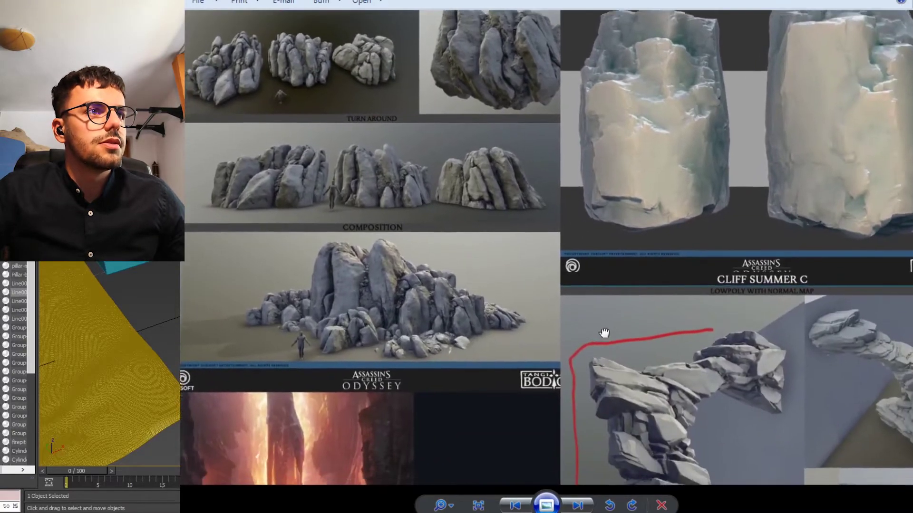
# Step: Examine the red-outlined rock arch in the "Cliff Summer C" reference
pyautogui.moveTo(602, 370); pyautogui.dragTo(614, 208)
pyautogui.moveTo(695, 260); pyautogui.dragTo(460, 234)
pyautogui.scroll(2, 534, 347)
pyautogui.moveTo(543, 368); pyautogui.dragTo(537, 339)
pyautogui.scroll(-2, 538, 246)
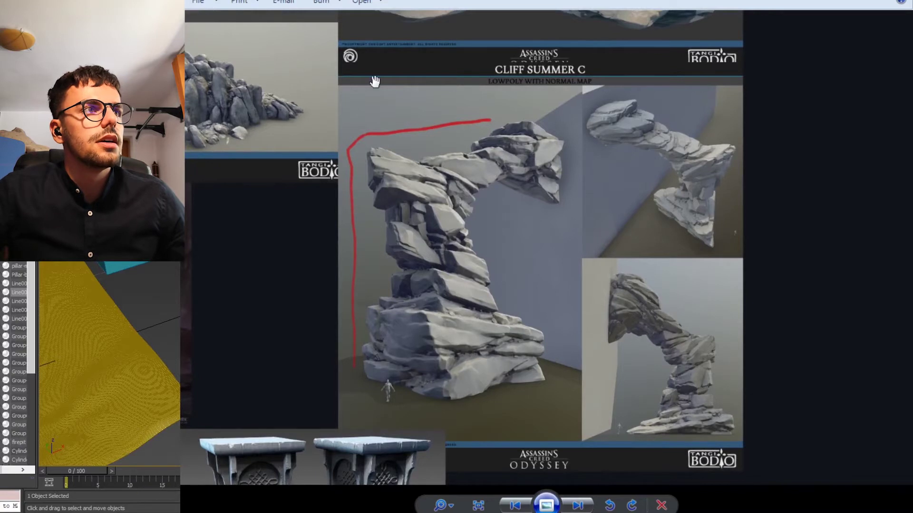
# Step: Examine the annotated rock formations in the Assassin's Creed Odyssey cliff scene and the adjacent mountain pass painting
pyautogui.moveTo(502, 259); pyautogui.dragTo(524, 302)
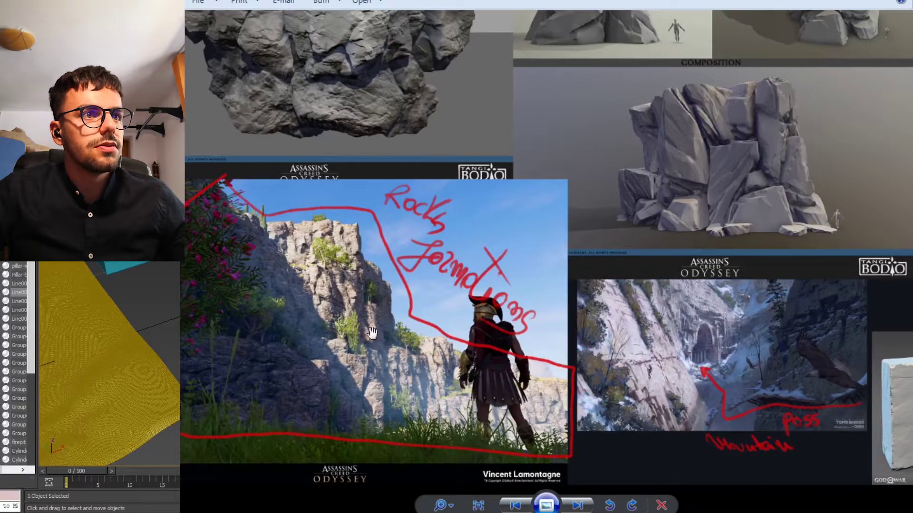
pyautogui.moveTo(728, 386); pyautogui.dragTo(682, 381)
pyautogui.moveTo(320, 396); pyautogui.dragTo(428, 389)
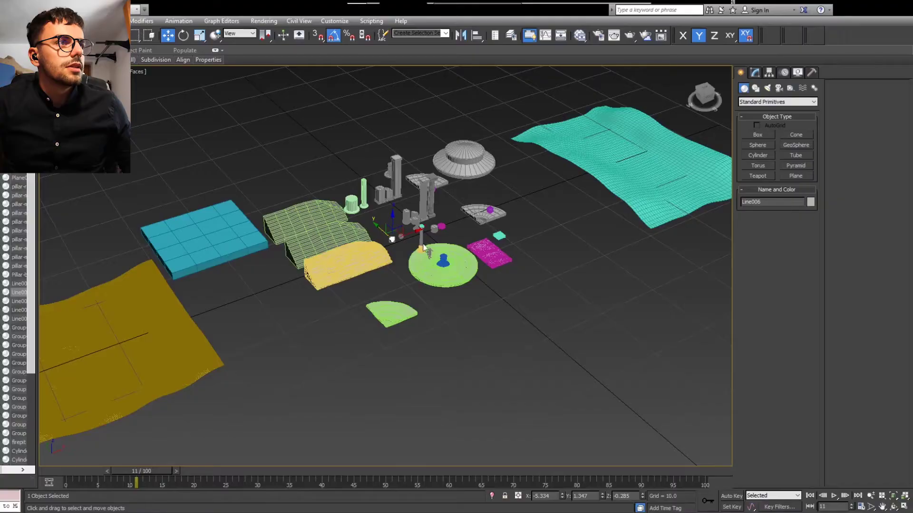
# Step: Lower the loose fluted pillar segment in front of the broken column to a height of about Z 0.569
pyautogui.scroll(5, 426, 241)
pyautogui.scroll(-3, 472, 243)
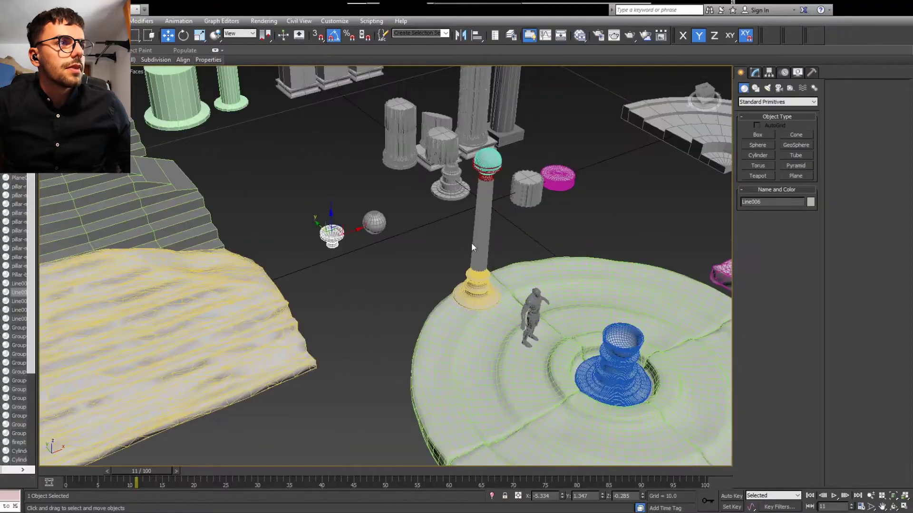
pyautogui.keyDown('alt'); pyautogui.moveTo(512, 251); pyautogui.dragTo(465, 288, button='middle'); pyautogui.keyUp('alt')
pyautogui.click(430, 265)
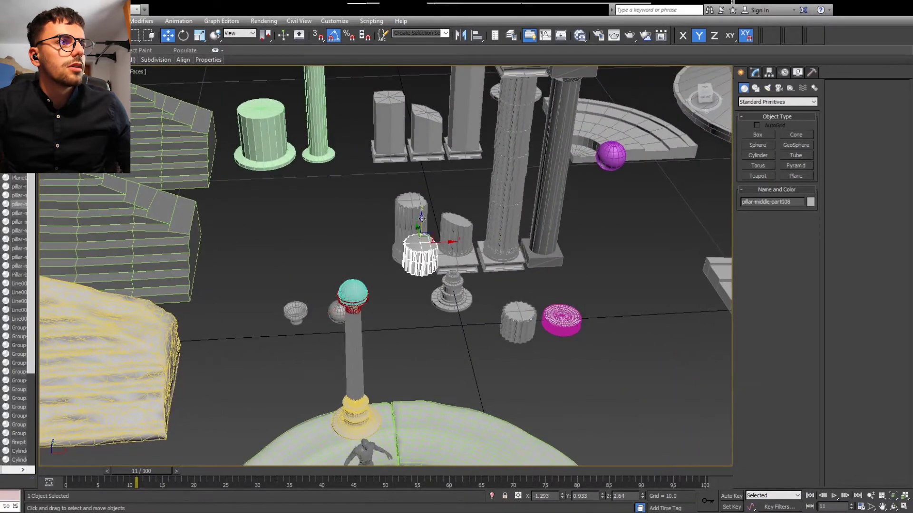
pyautogui.moveTo(422, 218); pyautogui.dragTo(421, 271)
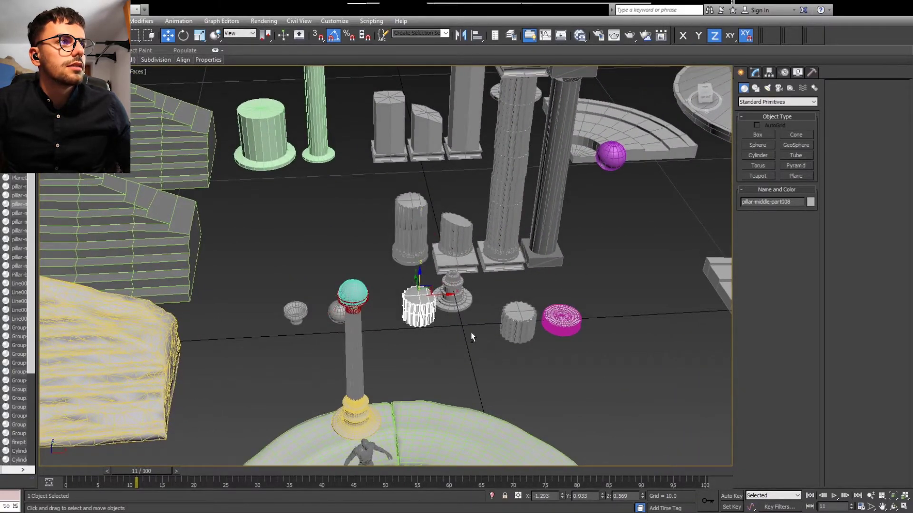
# Step: Move the lowered fluted segment along X to about -2.4, placing it beside the small grey sphere
pyautogui.scroll(-6, 456, 351)
pyautogui.moveTo(474, 350)
pyautogui.mouseDown(button='middle')
pyautogui.moveTo(457, 308)
pyautogui.moveTo(468, 299)
pyautogui.moveTo(451, 306)
pyautogui.moveTo(411, 280)
pyautogui.moveTo(384, 278)
pyautogui.moveTo(419, 292)
pyautogui.moveTo(482, 299)
pyautogui.moveTo(491, 291)
pyautogui.mouseUp(button='middle')
pyautogui.scroll(12, 409, 260)
pyautogui.moveTo(378, 247); pyautogui.dragTo(381, 284, button='middle')
pyautogui.scroll(-5, 430, 292)
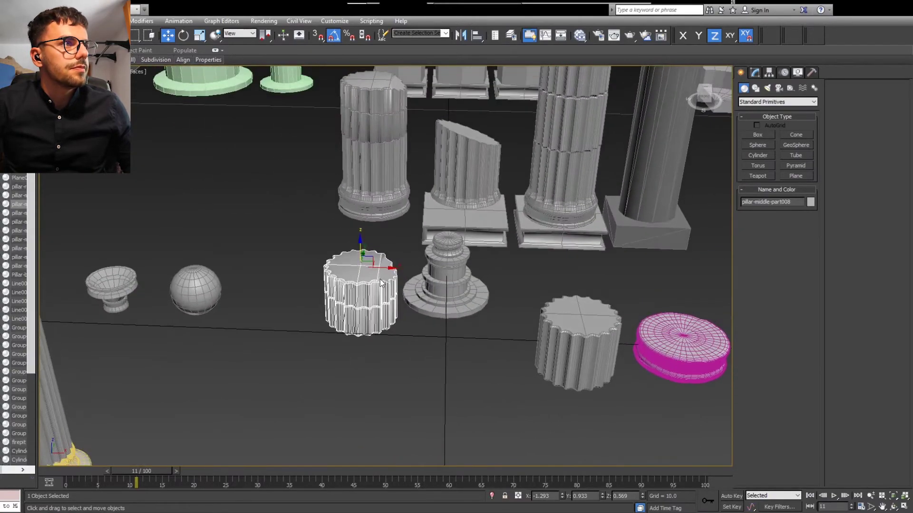
pyautogui.moveTo(387, 265); pyautogui.dragTo(313, 267)
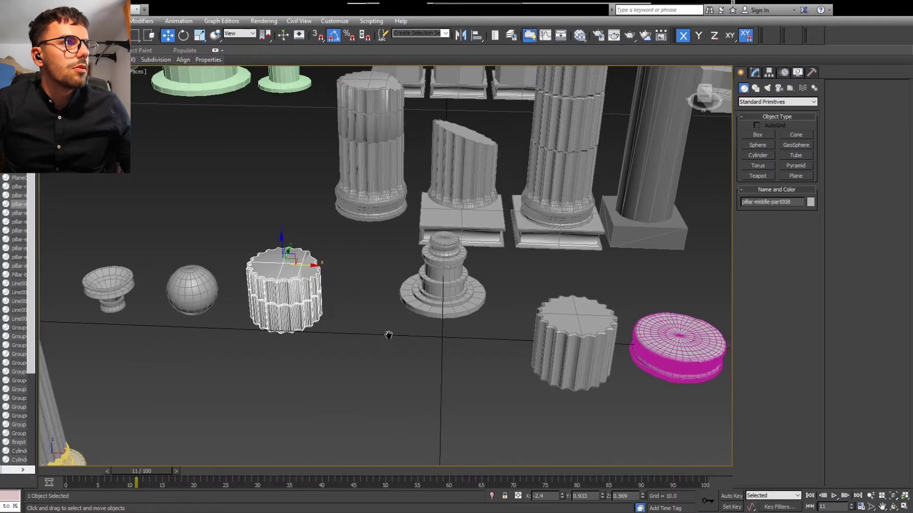
# Step: Select a middle segment of the tall fluted pillar and examine how the pillar is stacked
pyautogui.moveTo(387, 333); pyautogui.dragTo(303, 325, button='middle')
pyautogui.scroll(-5, 265, 282)
pyautogui.moveTo(266, 282); pyautogui.dragTo(238, 307, button='middle')
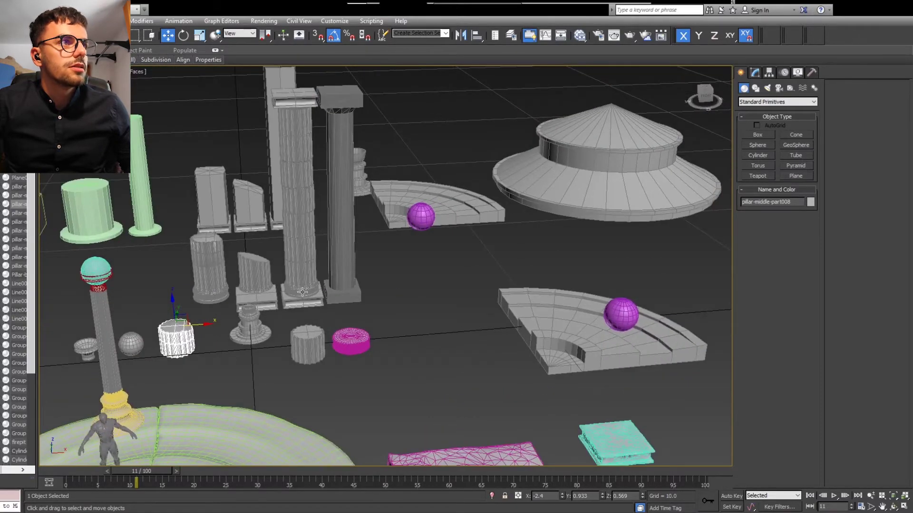
pyautogui.click(299, 230)
pyautogui.keyDown('alt'); pyautogui.moveTo(322, 273); pyautogui.dragTo(340, 312, button='middle'); pyautogui.keyUp('alt')
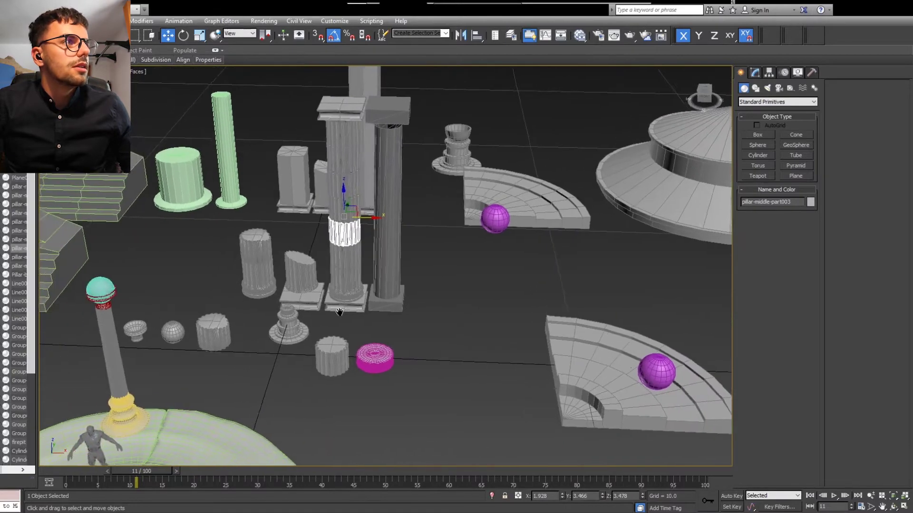
# Step: Isolate the square plinth under the tall fluted pillar, examine its shape from several angles, and end the isolation
pyautogui.scroll(6, 339, 313)
pyautogui.click(432, 333)
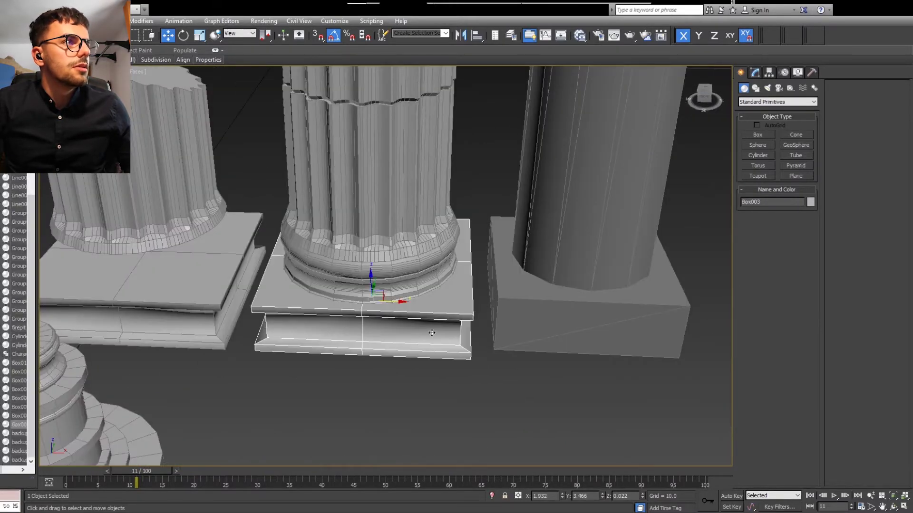
pyautogui.scroll(-6, 432, 332)
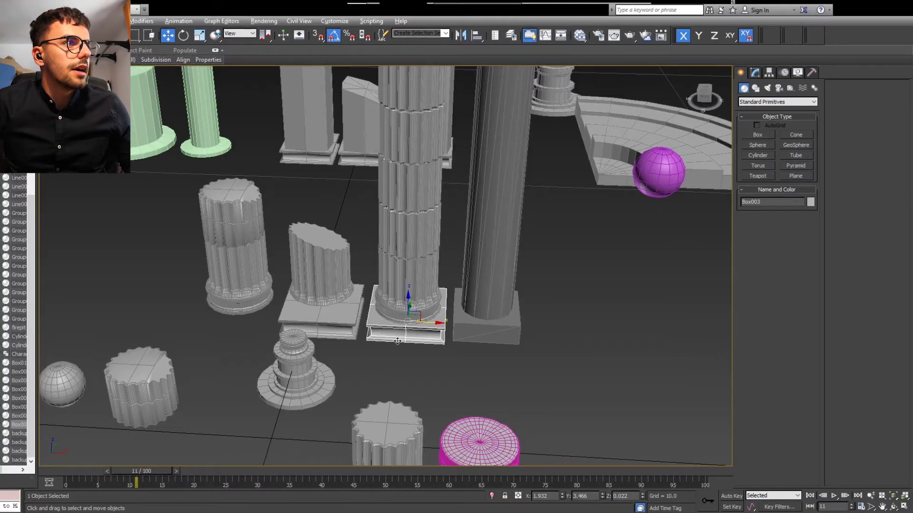
pyautogui.hotkey('alt', 'q')
pyautogui.scroll(-3, 561, 347)
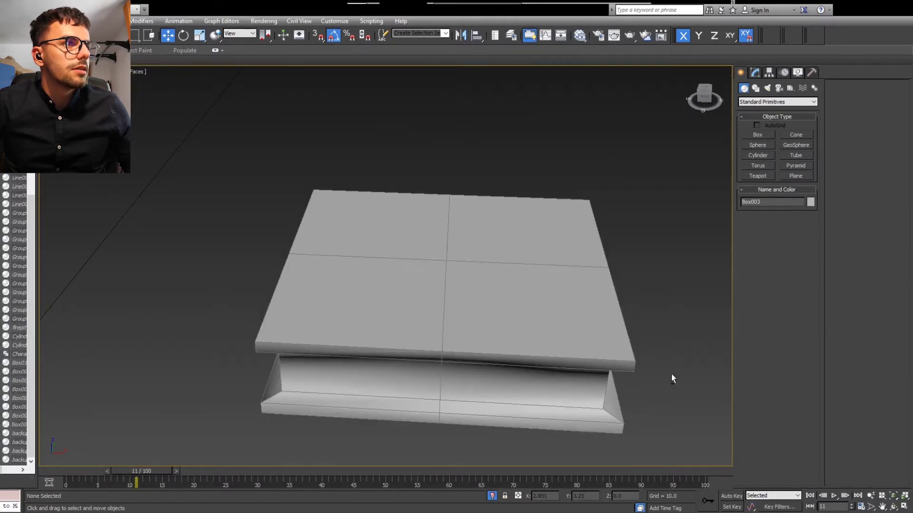
pyautogui.keyDown('alt'); pyautogui.moveTo(662, 377); pyautogui.dragTo(700, 397, button='middle'); pyautogui.keyUp('alt')
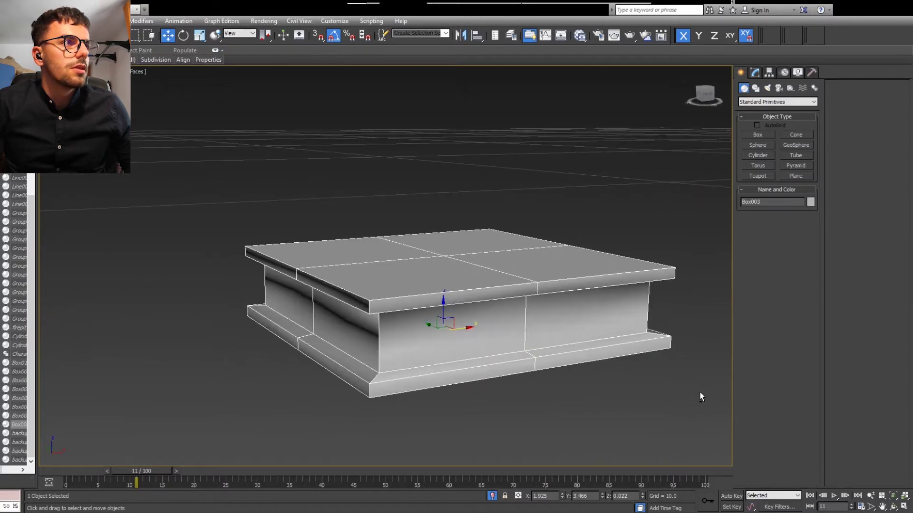
pyautogui.moveTo(527, 391)
pyautogui.keyDown('alt'); pyautogui.mouseDown(button='middle')
pyautogui.moveTo(550, 406)
pyautogui.moveTo(547, 378)
pyautogui.moveTo(542, 399)
pyautogui.moveTo(566, 408)
pyautogui.moveTo(538, 377)
pyautogui.moveTo(538, 358)
pyautogui.moveTo(526, 354)
pyautogui.moveTo(526, 388)
pyautogui.moveTo(538, 393)
pyautogui.mouseUp(button='middle'); pyautogui.keyUp('alt')
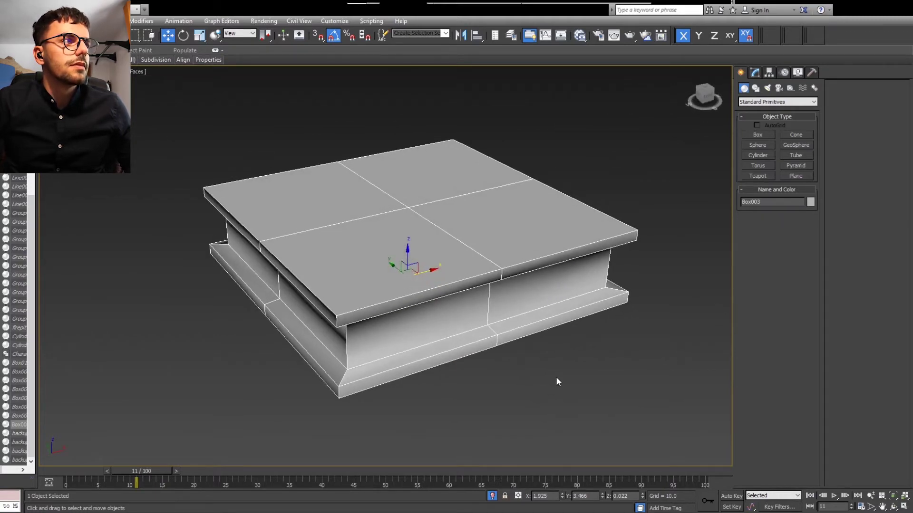
pyautogui.scroll(2, 560, 372)
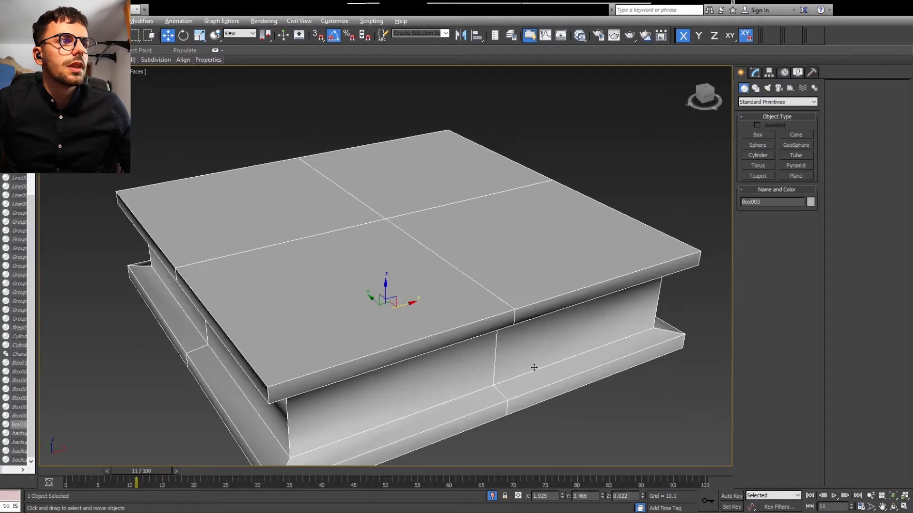
pyautogui.click(493, 497)
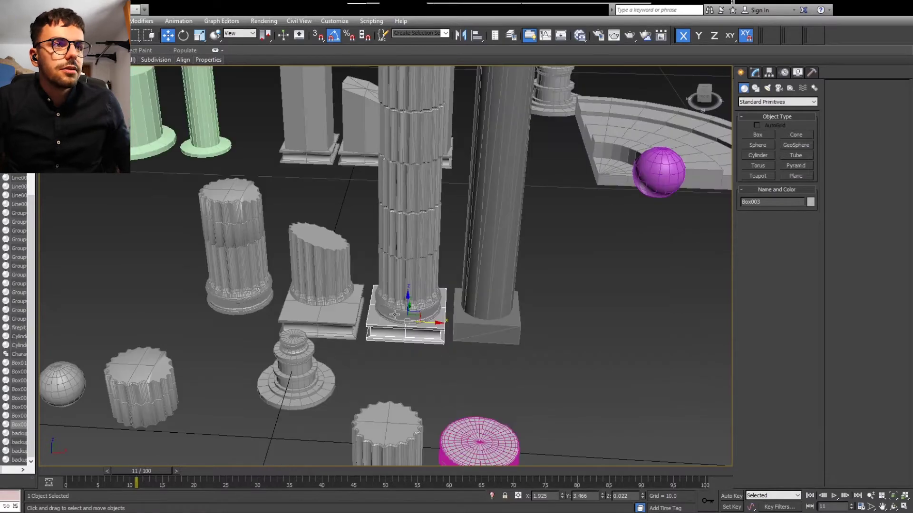
# Step: Isolate the round base moulding that sits on the tall pillar's plinth and examine its profile
pyautogui.click(423, 341)
pyautogui.hotkey('alt', 'q')
pyautogui.scroll(-3, 588, 392)
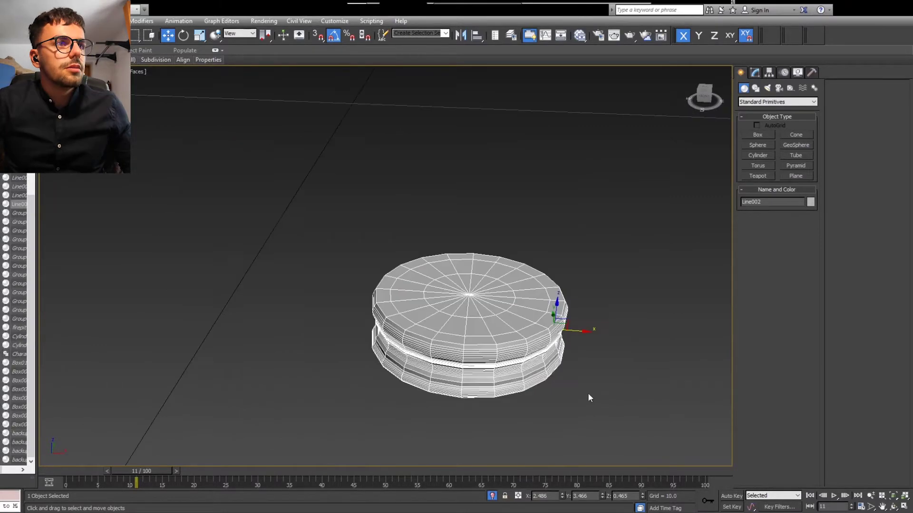
pyautogui.scroll(4, 572, 367)
pyautogui.keyDown('alt'); pyautogui.moveTo(603, 375); pyautogui.dragTo(558, 406, button='middle'); pyautogui.keyUp('alt')
pyautogui.scroll(-2, 615, 360)
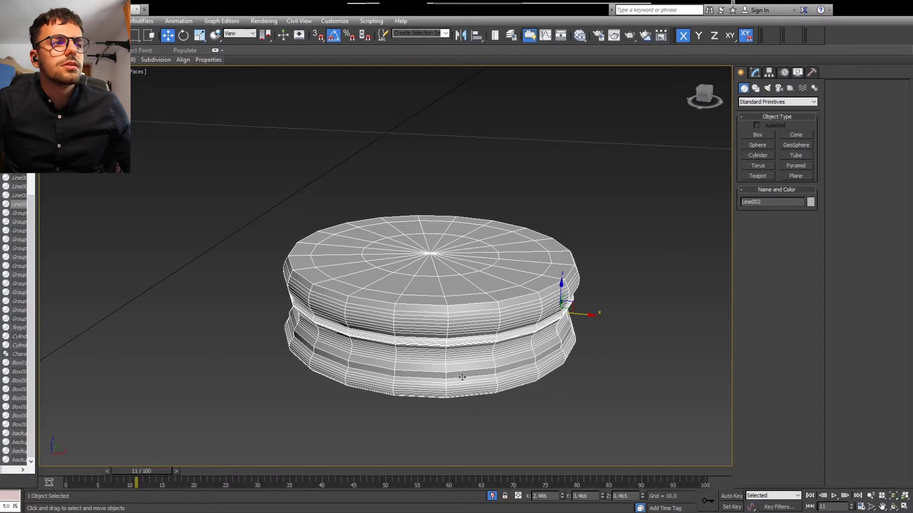
# Step: Start edge-level editing of the round moulding and select the edge loop around its top rim
pyautogui.click(756, 72)
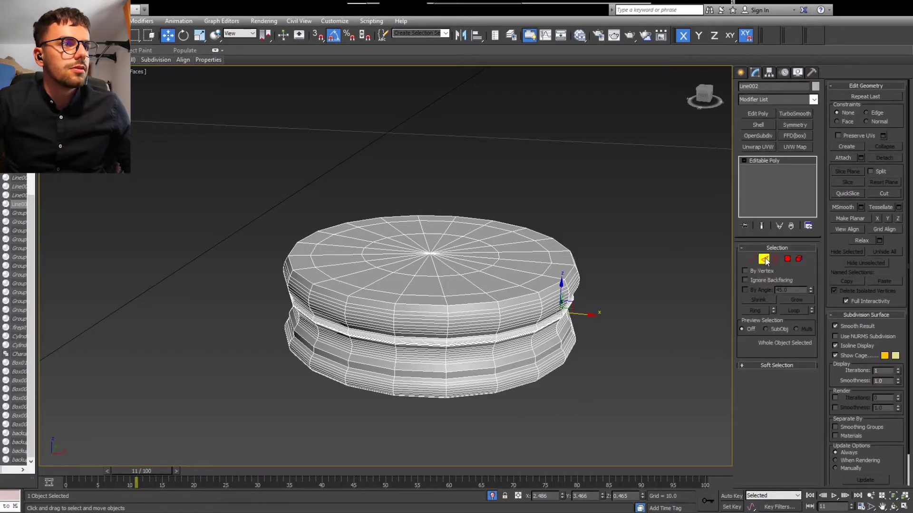
pyautogui.doubleClick(454, 306)
pyautogui.keyDown('alt'); pyautogui.moveTo(539, 393); pyautogui.dragTo(553, 404, button='middle'); pyautogui.keyUp('alt')
pyautogui.scroll(4, 444, 329)
pyautogui.scroll(-2, 433, 381)
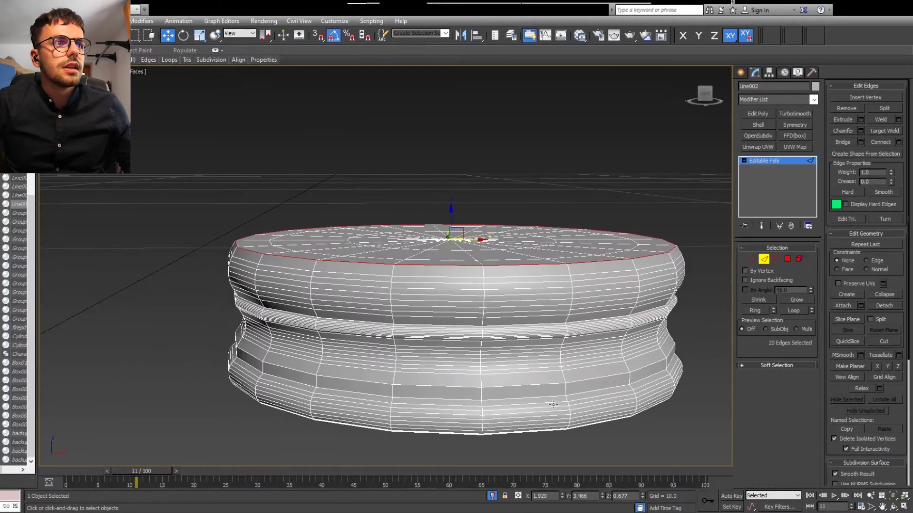
pyautogui.doubleClick(418, 429)
pyautogui.keyDown('shift'); pyautogui.click(417, 422); pyautogui.keyUp('shift')
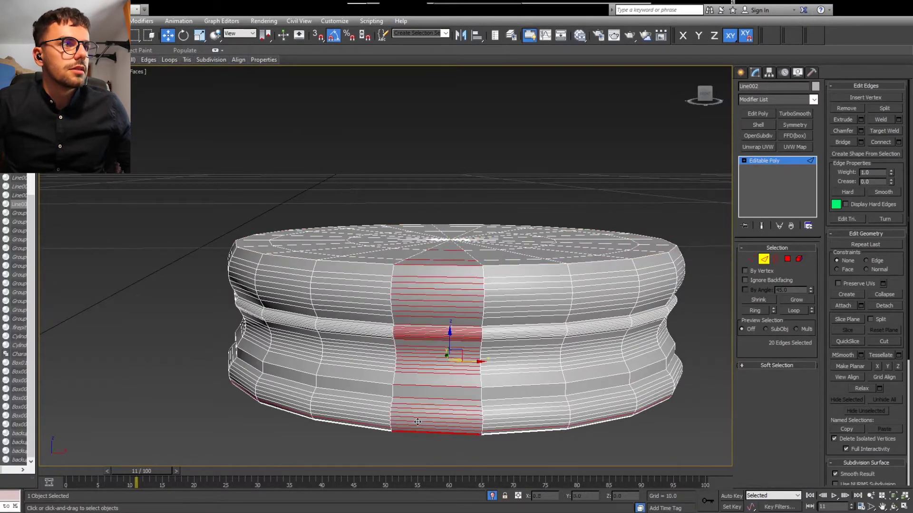
pyautogui.click(454, 428)
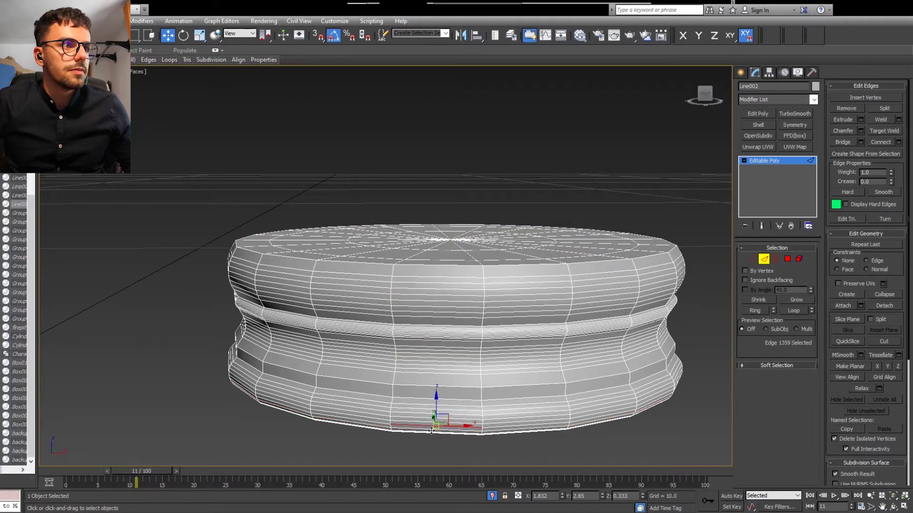
pyautogui.doubleClick(431, 431)
pyautogui.keyDown('shift'); pyautogui.click(417, 422); pyautogui.keyUp('shift')
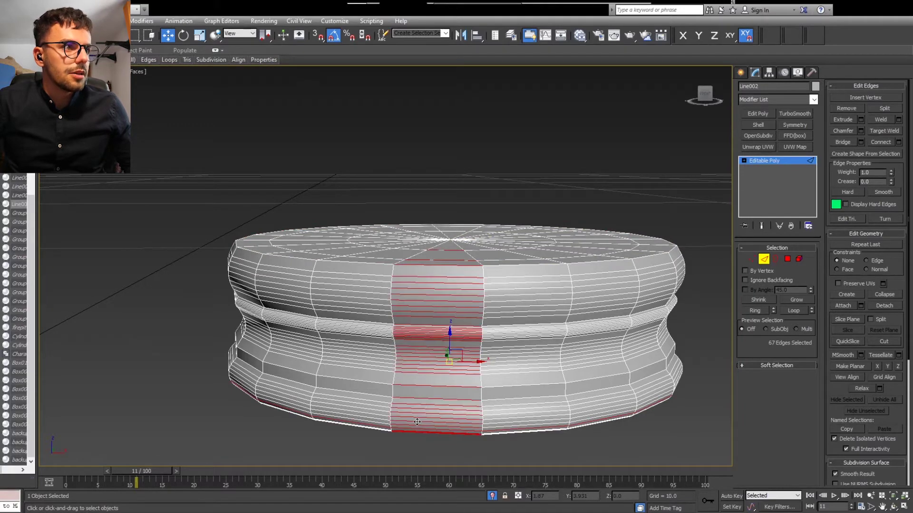
# Step: Select alternate horizontal edge loops around the moulding's curved side and remove them to thin the mesh while keeping the profile
pyautogui.doubleClick(418, 428)
pyautogui.keyDown('ctrl'); pyautogui.doubleClick(416, 416); pyautogui.keyUp('ctrl')
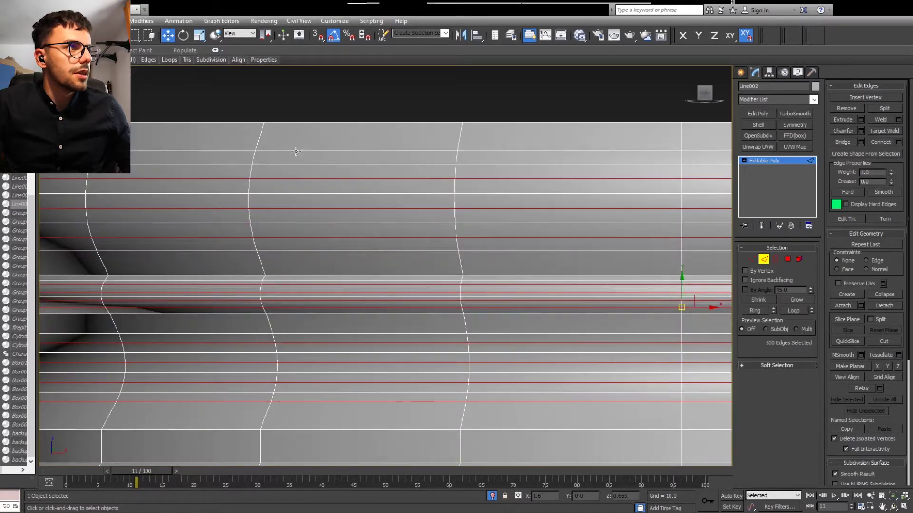
pyautogui.keyDown('ctrl'); pyautogui.doubleClick(295, 151); pyautogui.keyUp('ctrl')
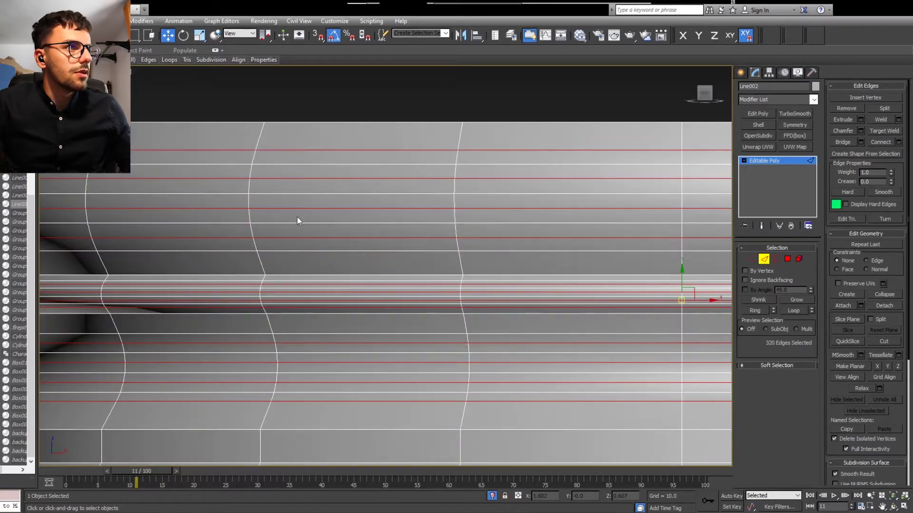
pyautogui.scroll(-3, 300, 221)
pyautogui.moveTo(284, 283)
pyautogui.keyDown('alt'); pyautogui.mouseDown(button='middle')
pyautogui.moveTo(277, 287)
pyautogui.moveTo(281, 279)
pyautogui.mouseUp(button='middle'); pyautogui.keyUp('alt')
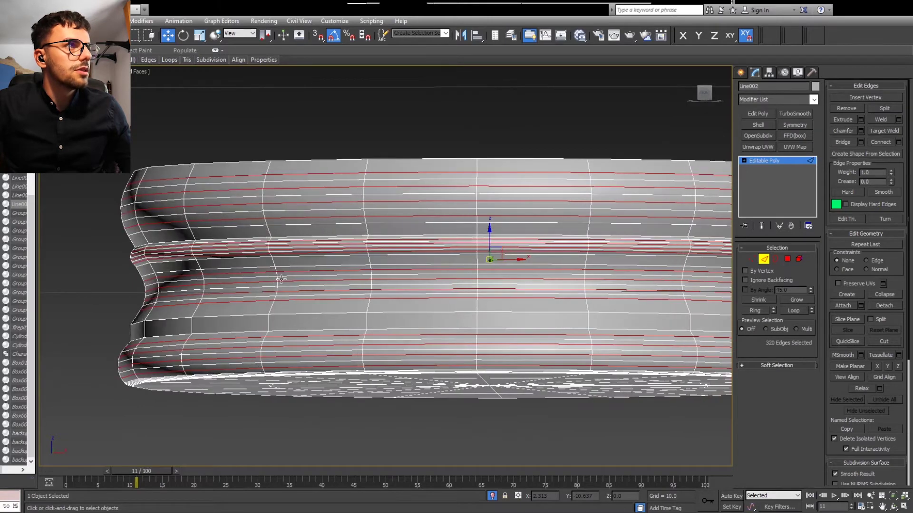
pyautogui.keyDown('alt'); pyautogui.moveTo(293, 246); pyautogui.dragTo(290, 250, button='middle'); pyautogui.keyUp('alt')
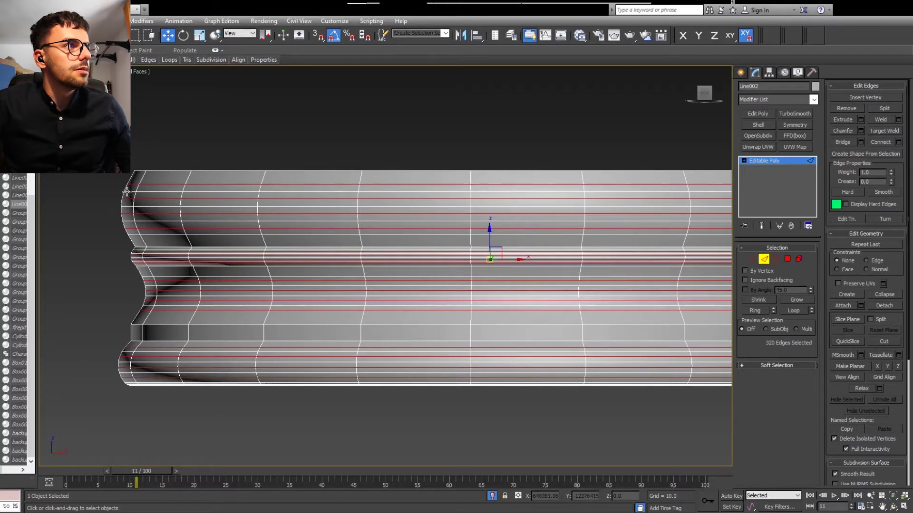
pyautogui.scroll(2, 125, 186)
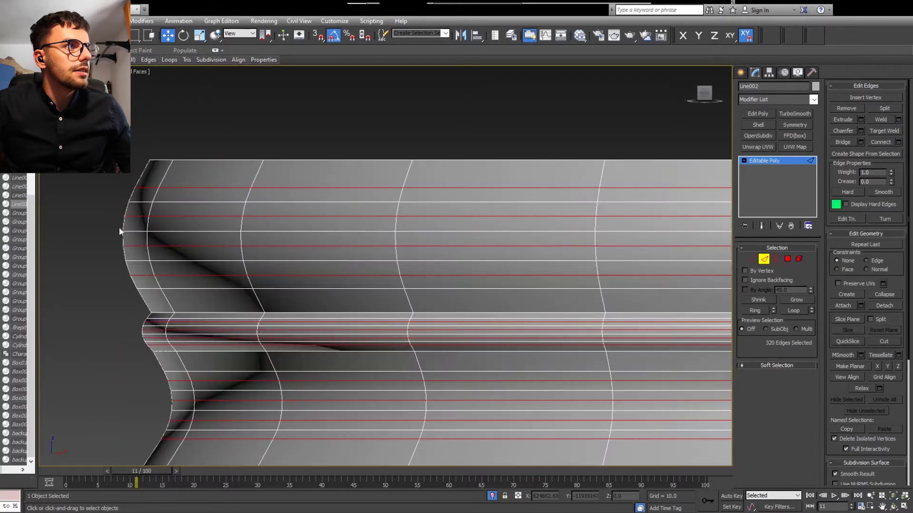
pyautogui.scroll(-2, 123, 232)
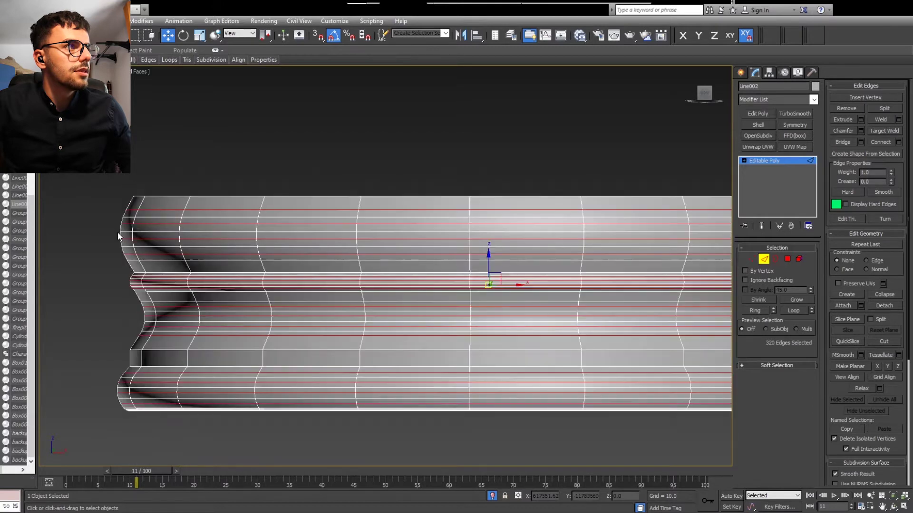
pyautogui.click(461, 360)
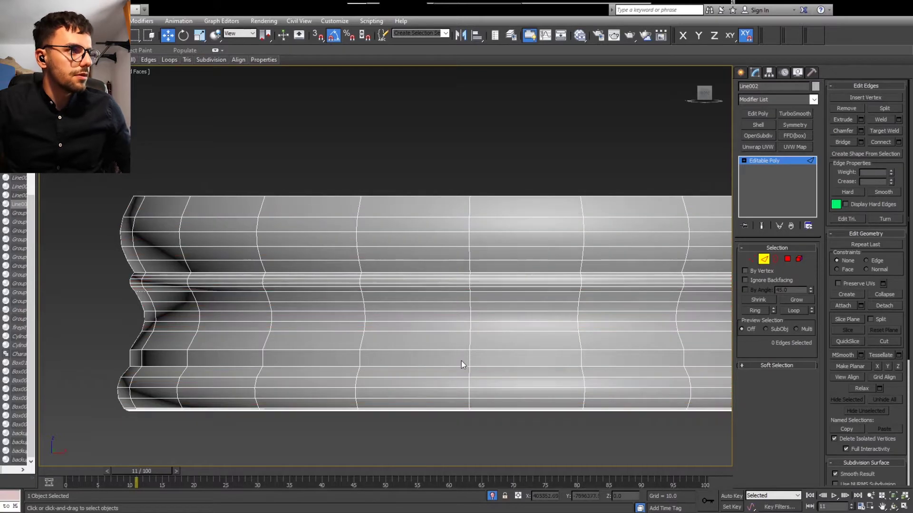
# Step: Examine the thinned moulding's silhouette and remaining edge loops from the side and up close
pyautogui.scroll(-2, 461, 361)
pyautogui.moveTo(523, 435)
pyautogui.keyDown('alt'); pyautogui.mouseDown(button='middle')
pyautogui.moveTo(534, 434)
pyautogui.moveTo(489, 426)
pyautogui.moveTo(572, 434)
pyautogui.moveTo(523, 421)
pyautogui.moveTo(515, 427)
pyautogui.mouseUp(button='middle'); pyautogui.keyUp('alt')
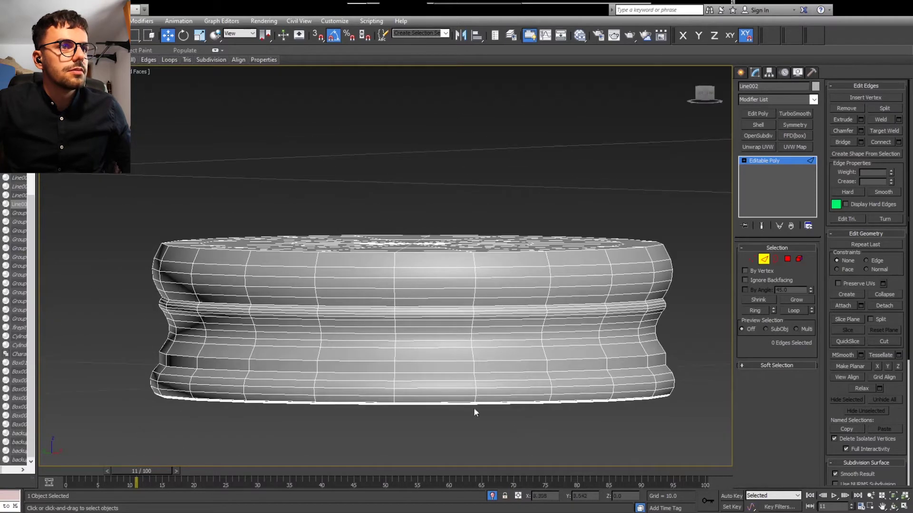
pyautogui.scroll(5, 216, 310)
pyautogui.moveTo(167, 319); pyautogui.dragTo(221, 298, button='middle')
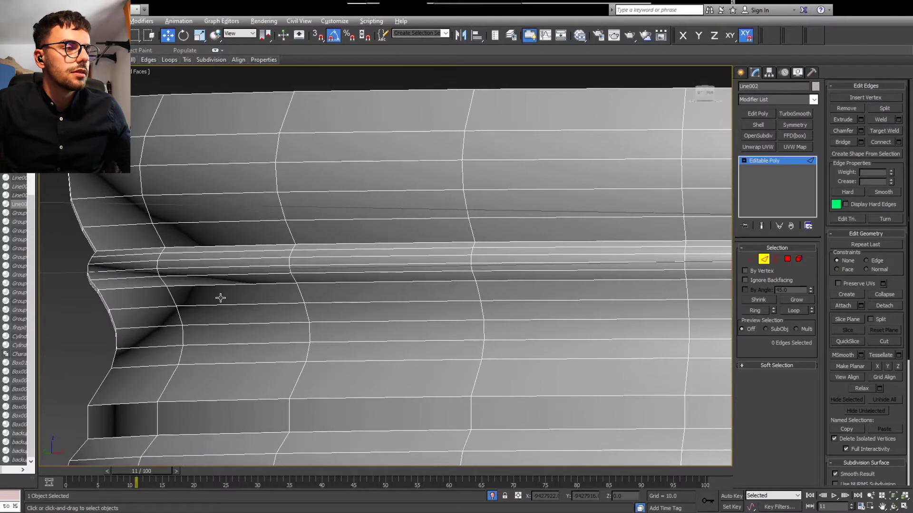
pyautogui.keyDown('alt'); pyautogui.moveTo(178, 253); pyautogui.dragTo(181, 261, button='middle'); pyautogui.keyUp('alt')
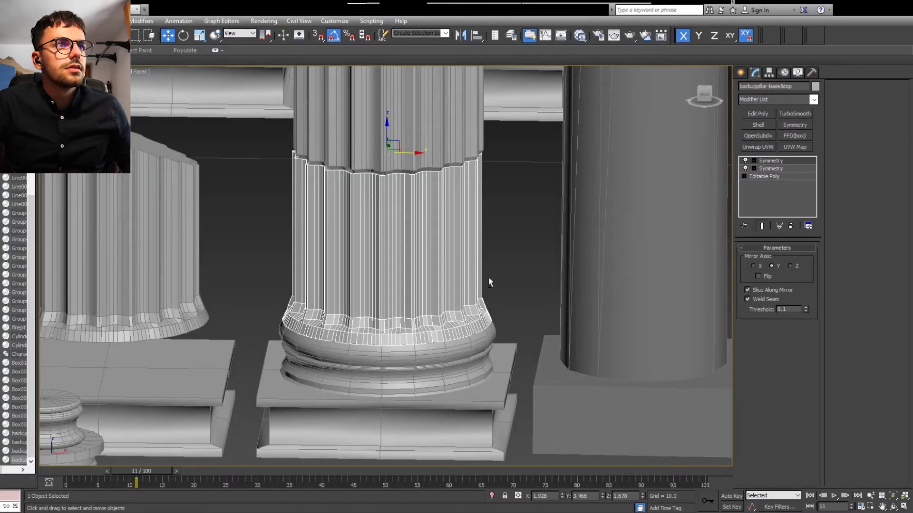
# Step: Isolate the lowest fluted section of the tall pillar and switch its two Symmetry modifiers off and back on to inspect the modelled quarter
pyautogui.hotkey('alt', 'q')
pyautogui.keyDown('alt'); pyautogui.moveTo(536, 272); pyautogui.dragTo(531, 349, button='middle'); pyautogui.keyUp('alt')
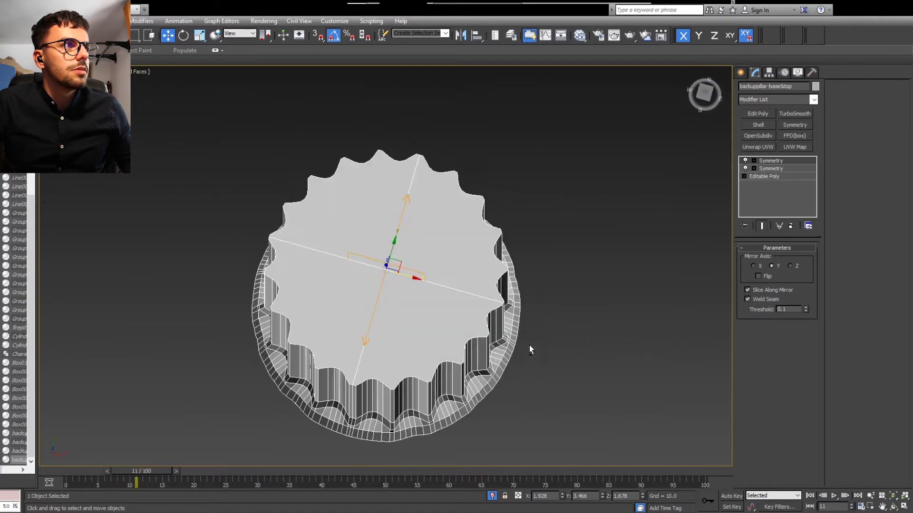
pyautogui.click(745, 160)
pyautogui.click(745, 168)
pyautogui.moveTo(658, 229)
pyautogui.keyDown('alt'); pyautogui.mouseDown(button='middle')
pyautogui.moveTo(597, 308)
pyautogui.moveTo(597, 211)
pyautogui.moveTo(511, 224)
pyautogui.moveTo(389, 218)
pyautogui.moveTo(365, 180)
pyautogui.moveTo(362, 149)
pyautogui.moveTo(466, 216)
pyautogui.moveTo(591, 198)
pyautogui.moveTo(628, 208)
pyautogui.mouseUp(button='middle'); pyautogui.keyUp('alt')
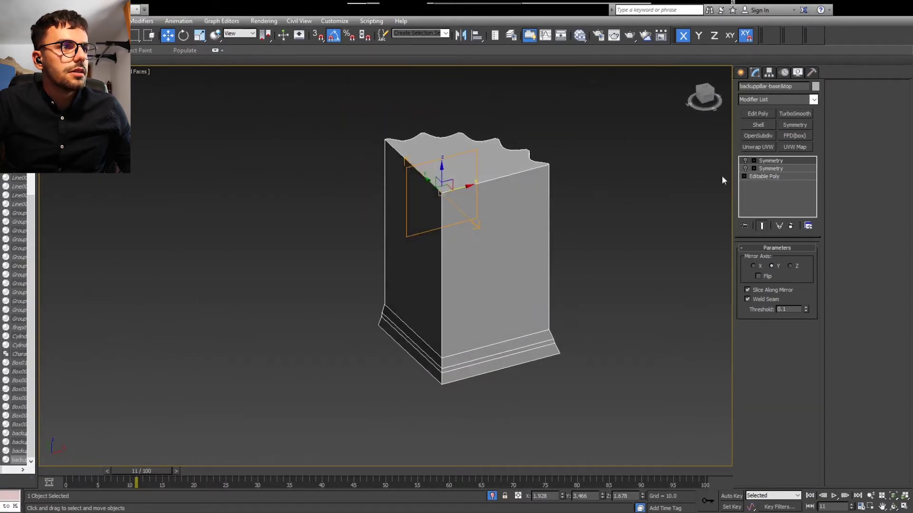
pyautogui.click(745, 165)
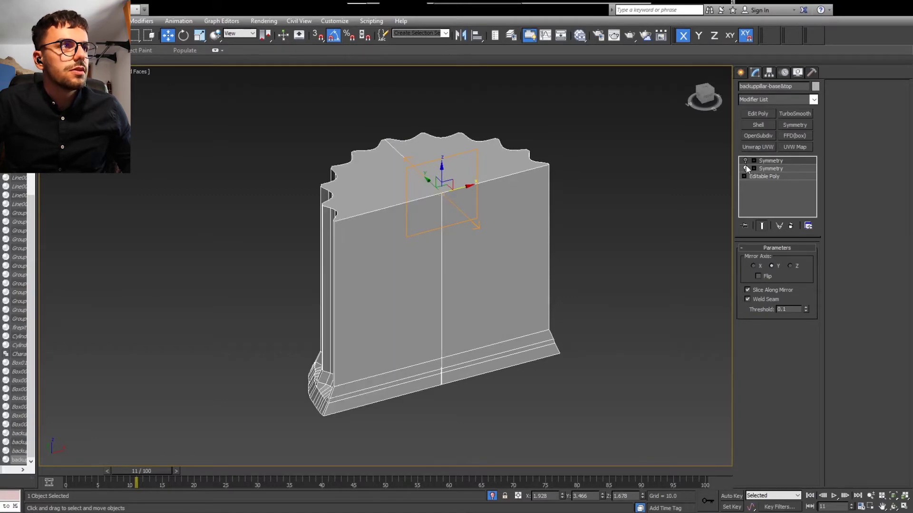
pyautogui.click(745, 161)
pyautogui.keyDown('alt'); pyautogui.moveTo(646, 272); pyautogui.dragTo(396, 267, button='middle'); pyautogui.keyUp('alt')
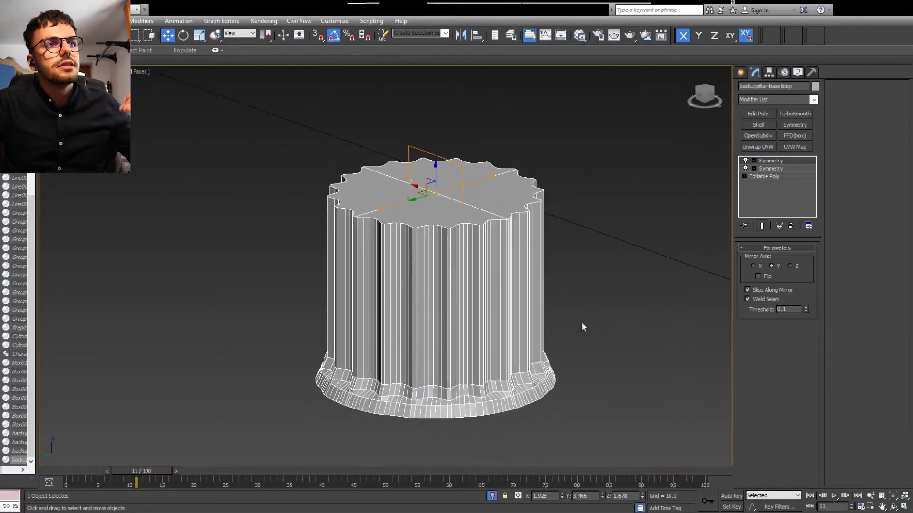
# Step: Leave the base section's isolation, then isolate the broken fluted pillar piece with the slanted top and examine its cut surface and flutes
pyautogui.keyDown('alt'); pyautogui.moveTo(574, 318); pyautogui.dragTo(610, 276, button='middle'); pyautogui.keyUp('alt')
pyautogui.click(492, 496)
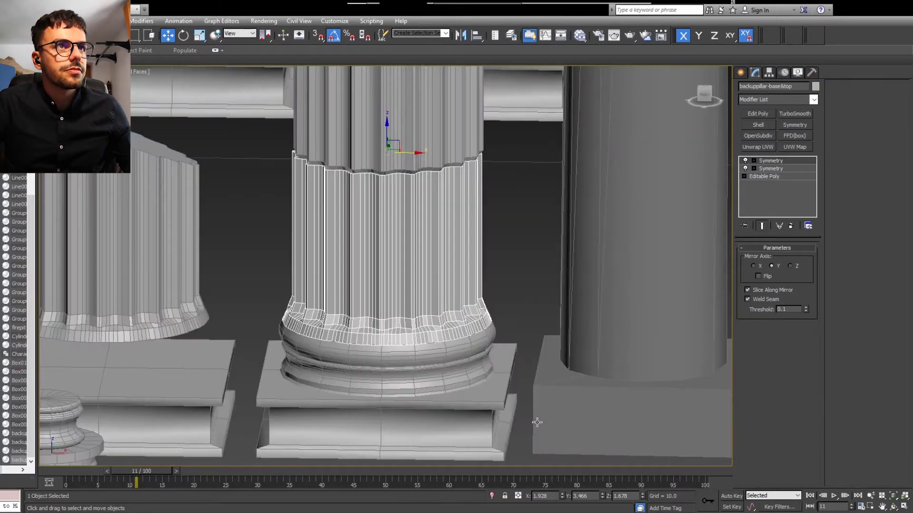
pyautogui.keyDown('alt'); pyautogui.moveTo(535, 422); pyautogui.dragTo(541, 252, button='middle'); pyautogui.keyUp('alt')
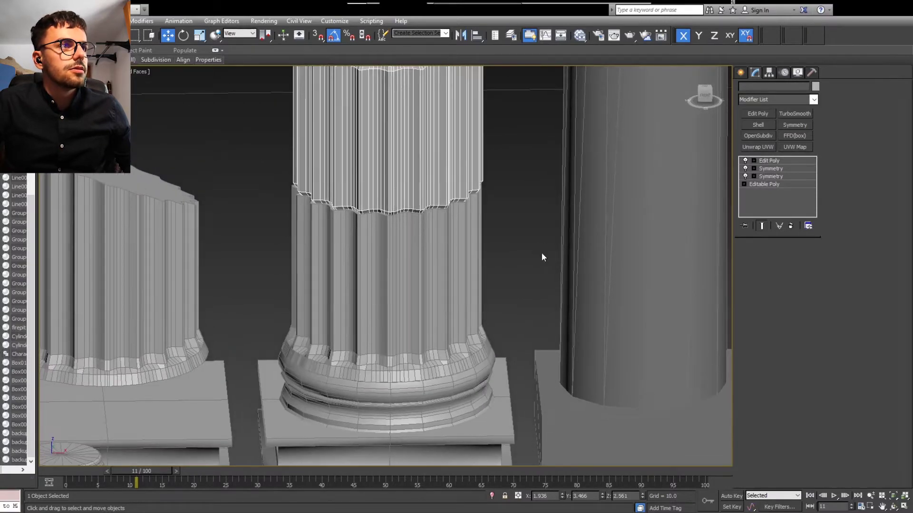
pyautogui.hotkey('alt', 'q')
pyautogui.keyDown('alt'); pyautogui.moveTo(563, 310); pyautogui.dragTo(568, 224, button='middle'); pyautogui.keyUp('alt')
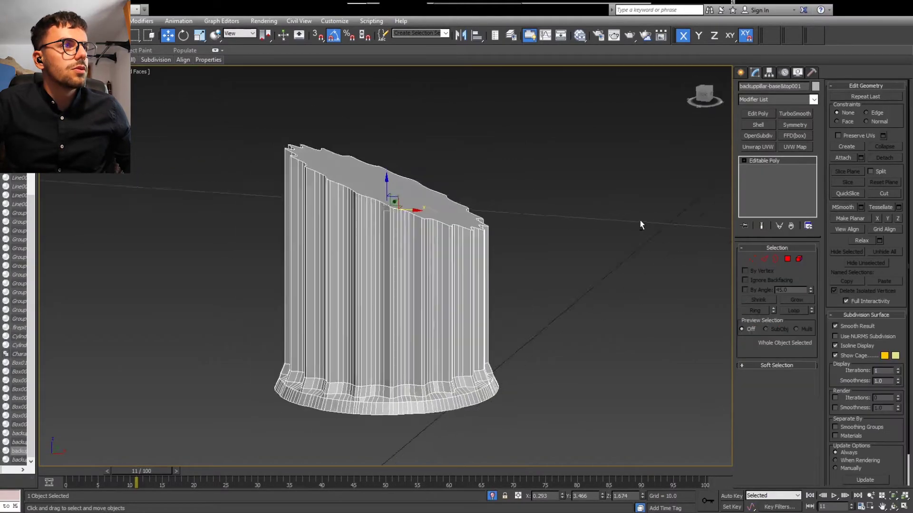
pyautogui.moveTo(640, 221)
pyautogui.keyDown('alt'); pyautogui.mouseDown(button='middle')
pyautogui.moveTo(637, 208)
pyautogui.moveTo(625, 226)
pyautogui.mouseUp(button='middle'); pyautogui.keyUp('alt')
pyautogui.keyDown('alt'); pyautogui.moveTo(310, 164); pyautogui.dragTo(671, 247, button='middle'); pyautogui.keyUp('alt')
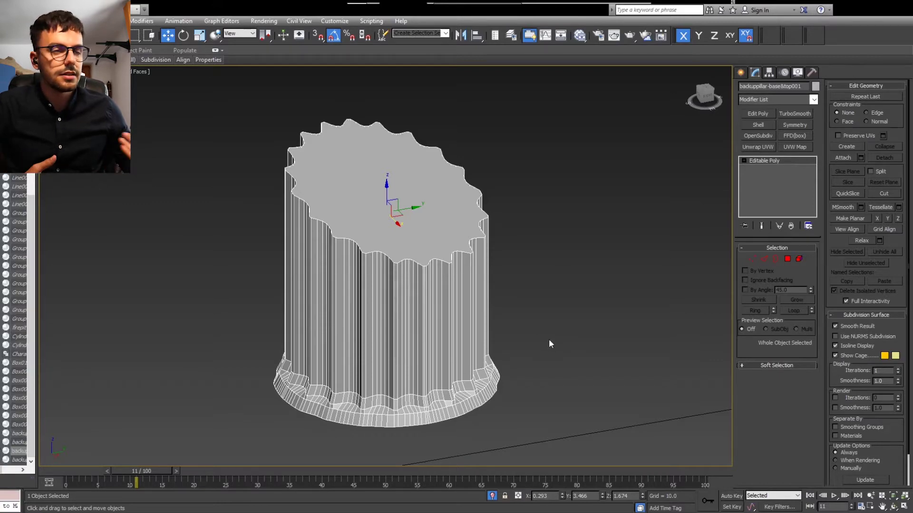
pyautogui.keyDown('alt'); pyautogui.moveTo(546, 340); pyautogui.dragTo(564, 326, button='middle'); pyautogui.keyUp('alt')
# Step: Isolate the fluted pillar middle part, examine its top cap and grooved seam from several angles, and return to the full scene
pyautogui.keyDown('alt'); pyautogui.moveTo(561, 335); pyautogui.dragTo(478, 373, button='middle'); pyautogui.keyUp('alt')
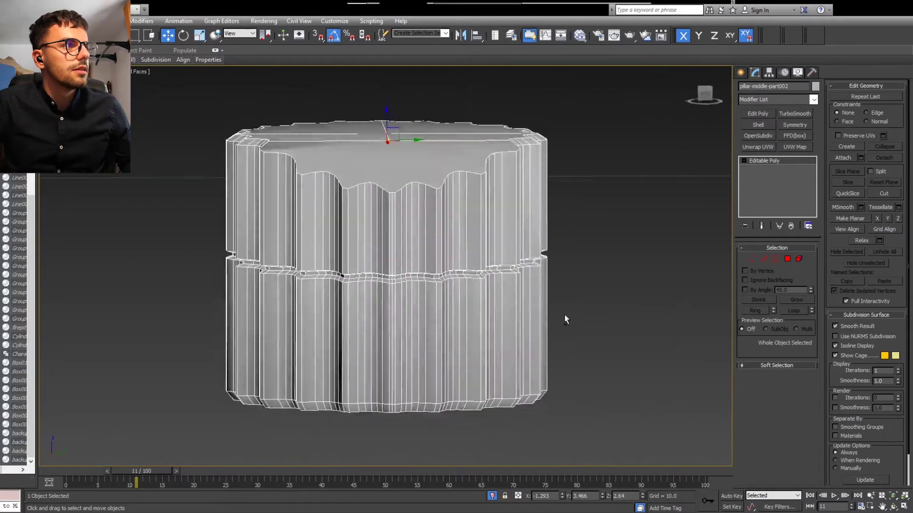
pyautogui.keyDown('alt'); pyautogui.moveTo(580, 346); pyautogui.dragTo(552, 392, button='middle'); pyautogui.keyUp('alt')
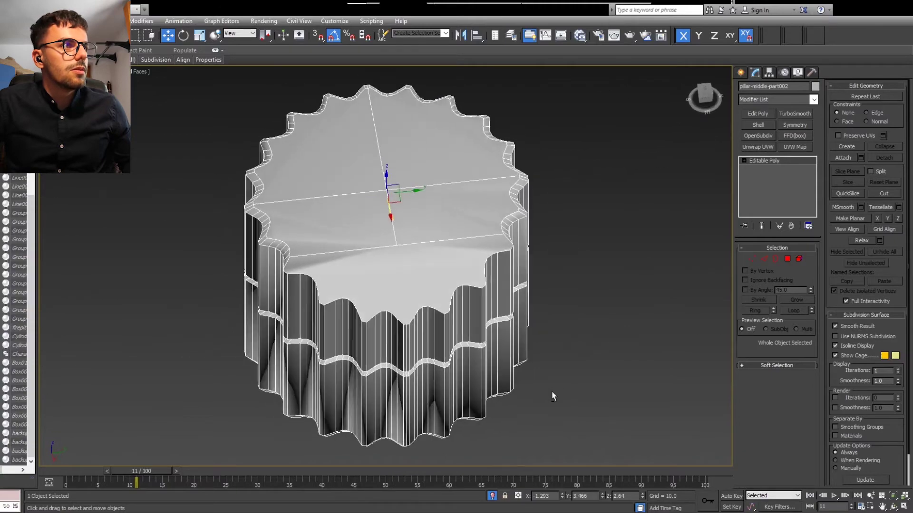
pyautogui.keyDown('alt'); pyautogui.moveTo(594, 369); pyautogui.dragTo(623, 385, button='middle'); pyautogui.keyUp('alt')
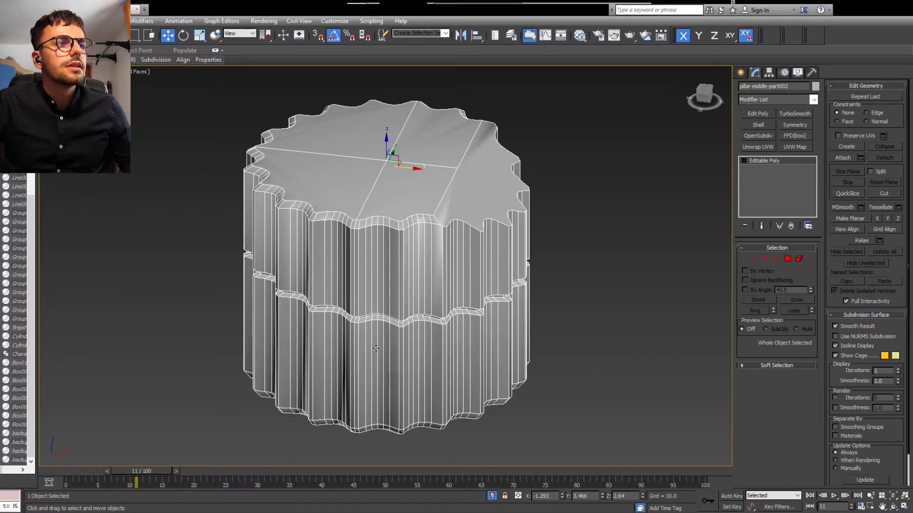
pyautogui.click(492, 496)
# Step: Survey the laid-out pillar pieces, select the slim shaft of the orb-topped column, and toggle its isolation on and off
pyautogui.scroll(-4, 470, 312)
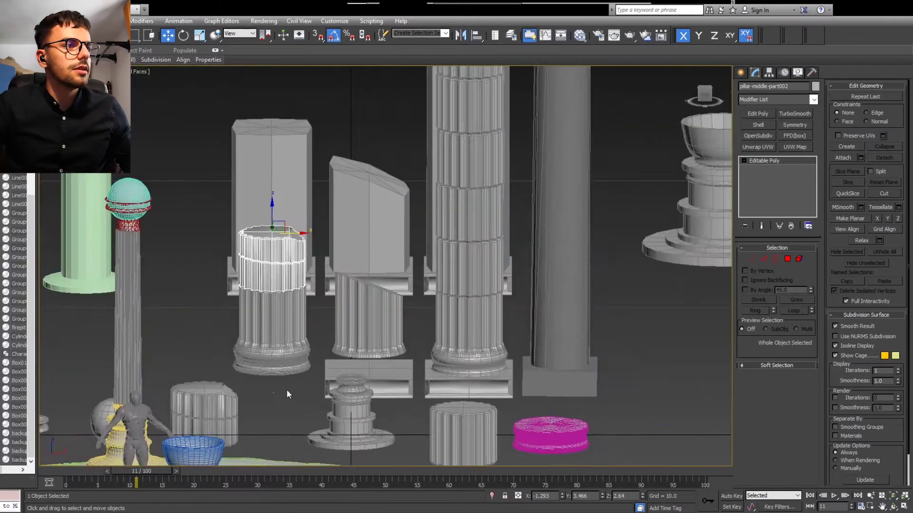
pyautogui.moveTo(287, 391); pyautogui.dragTo(360, 405, button='middle')
pyautogui.scroll(4, 331, 385)
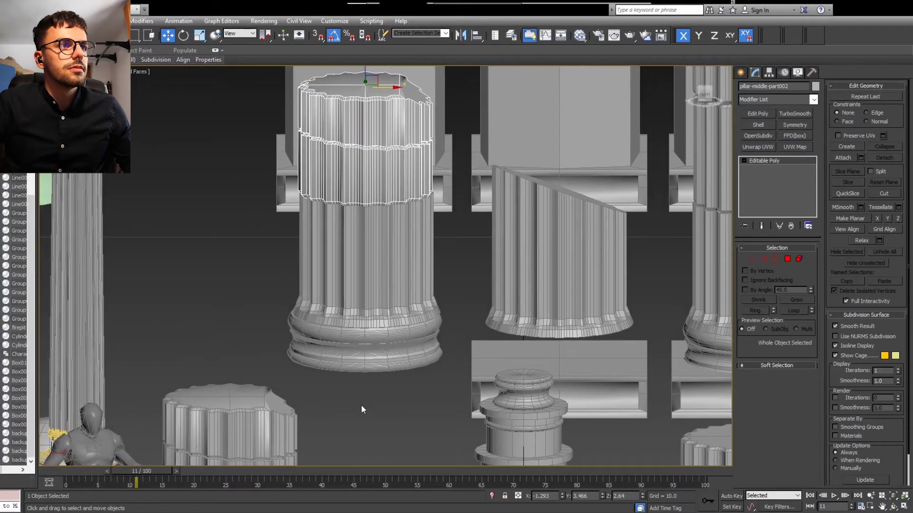
pyautogui.scroll(-5, 361, 404)
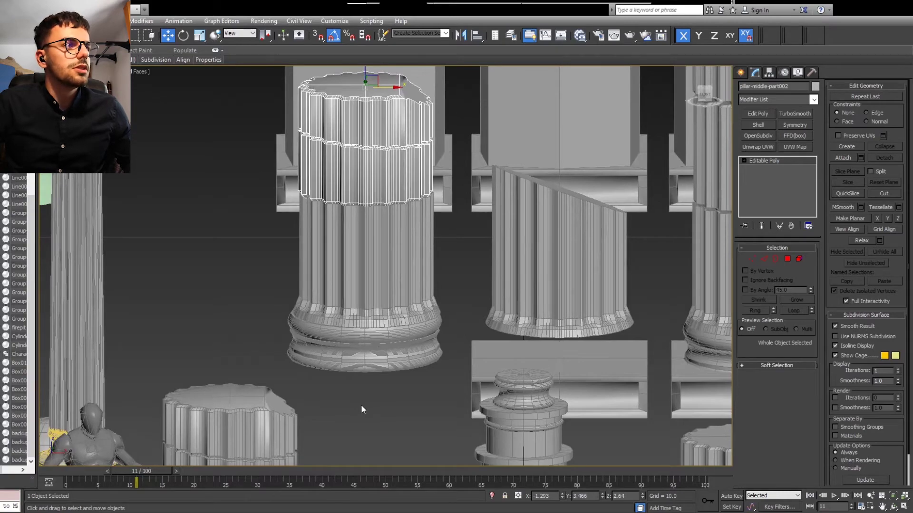
pyautogui.keyDown('alt'); pyautogui.moveTo(356, 402); pyautogui.dragTo(386, 331, button='middle'); pyautogui.keyUp('alt')
pyautogui.click(386, 331)
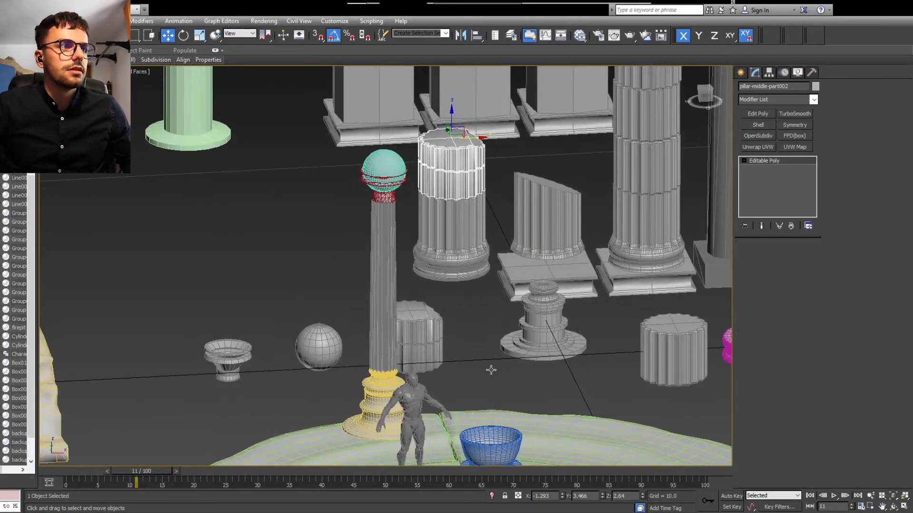
pyautogui.moveTo(507, 369); pyautogui.dragTo(538, 371, button='middle')
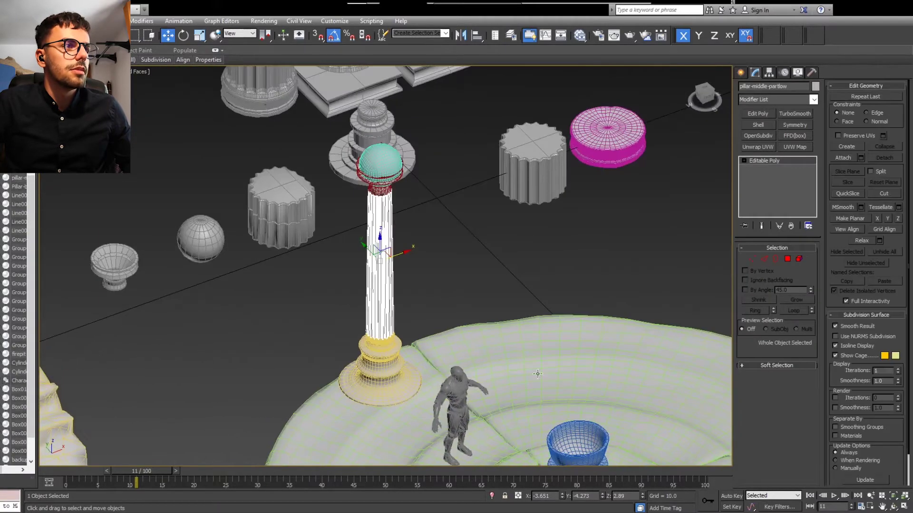
pyautogui.hotkey('alt', 'q')
pyautogui.hotkey('alt', 'q')
# Step: Select individual quarter segments of the round platform to examine how the disc is assembled around the central fire bowl
pyautogui.click(446, 322)
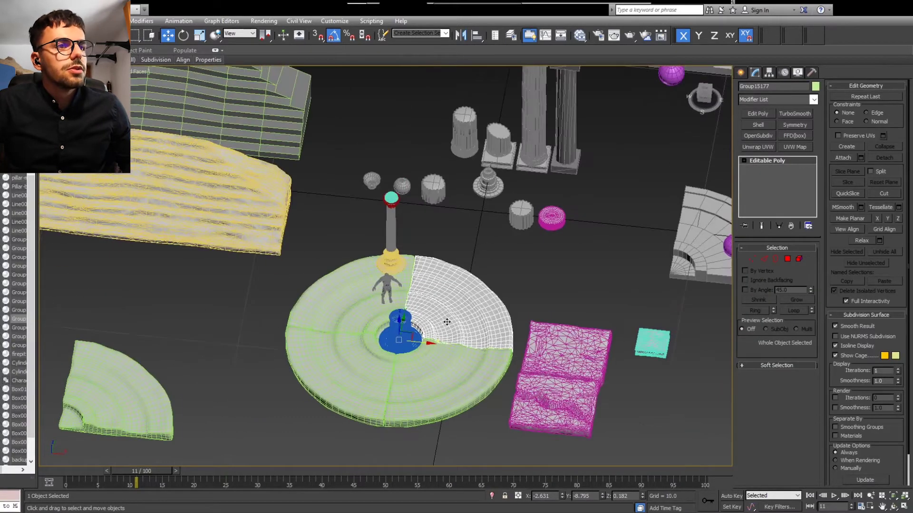
pyautogui.scroll(6, 419, 318)
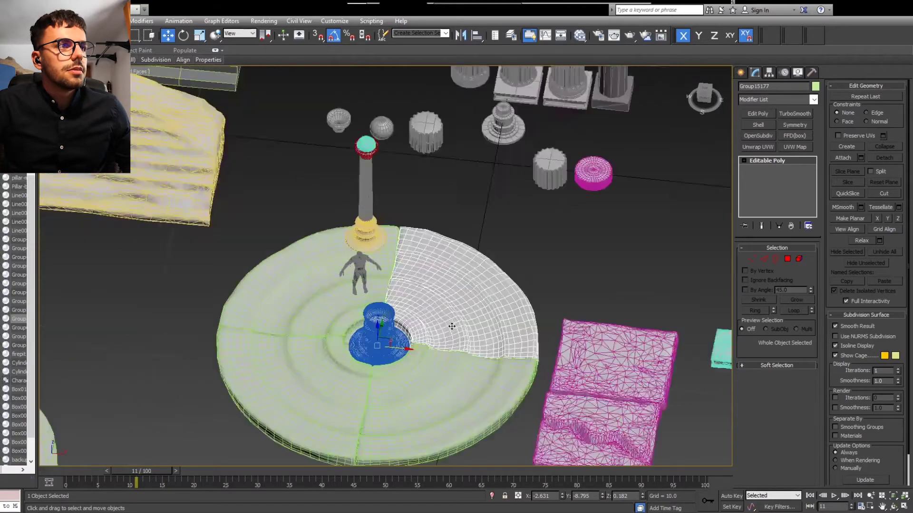
pyautogui.keyDown('alt'); pyautogui.moveTo(483, 350); pyautogui.dragTo(556, 228, button='middle'); pyautogui.keyUp('alt')
pyautogui.scroll(-4, 412, 361)
pyautogui.scroll(2, 488, 301)
pyautogui.click(429, 388)
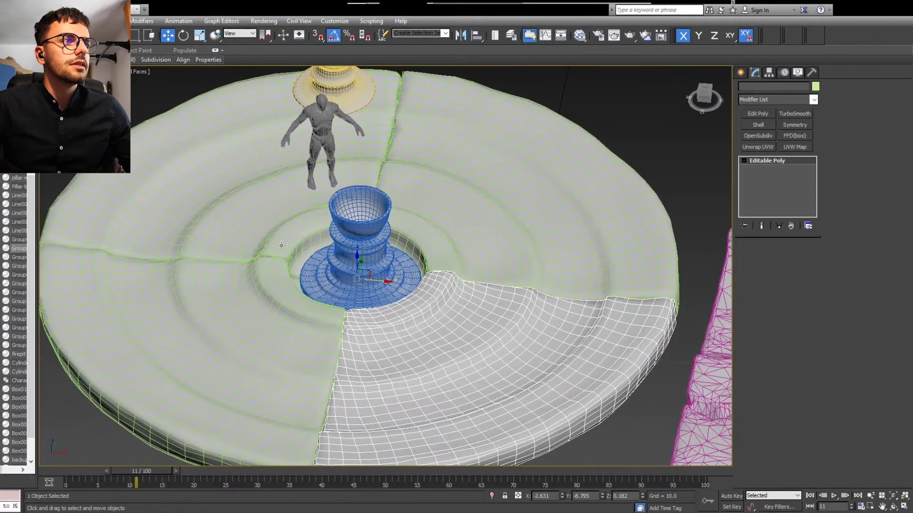
pyautogui.click(266, 208)
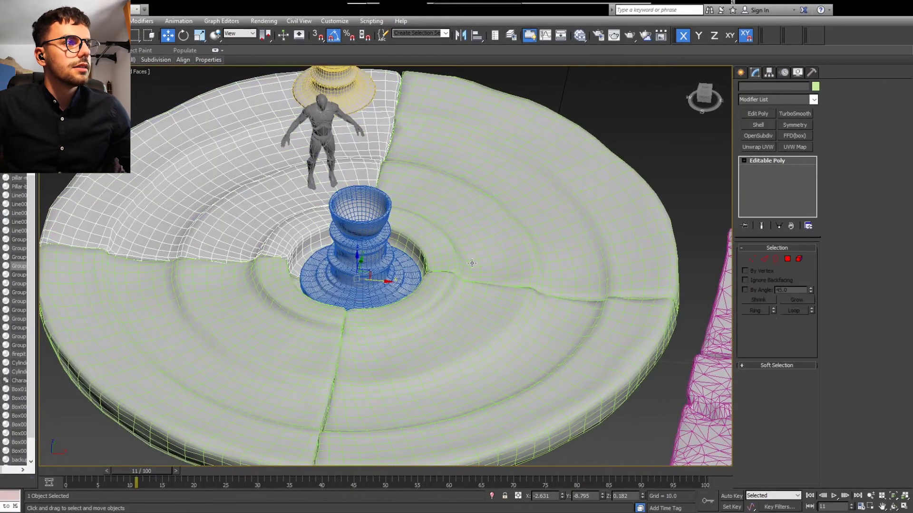
pyautogui.scroll(-3, 502, 305)
pyautogui.keyDown('alt'); pyautogui.moveTo(502, 305); pyautogui.dragTo(505, 339, button='middle'); pyautogui.keyUp('alt')
# Step: Isolate the fire bowl pedestal at the platform's centre and examine its silhouette from the front
pyautogui.click(433, 278)
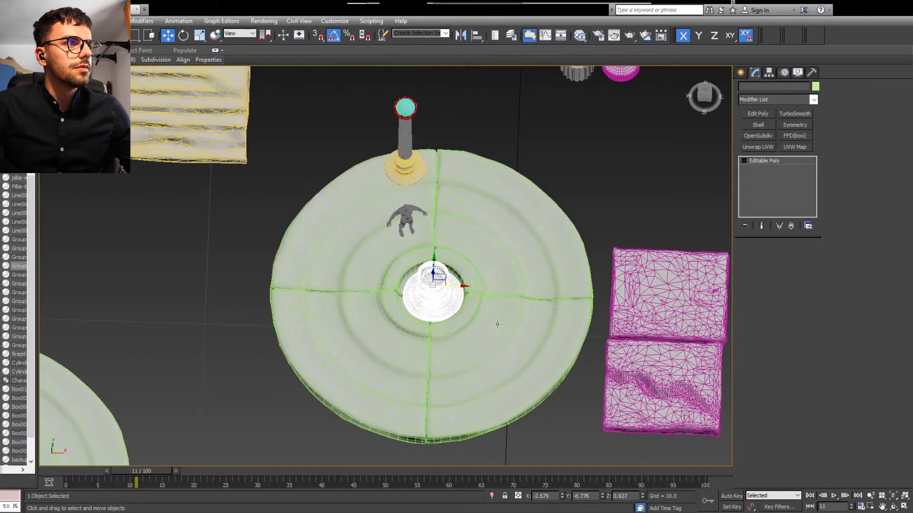
pyautogui.hotkey('alt', 'q')
pyautogui.moveTo(497, 318)
pyautogui.keyDown('alt'); pyautogui.mouseDown(button='middle')
pyautogui.moveTo(554, 365)
pyautogui.moveTo(549, 306)
pyautogui.moveTo(606, 320)
pyautogui.moveTo(611, 302)
pyautogui.moveTo(598, 290)
pyautogui.mouseUp(button='middle'); pyautogui.keyUp('alt')
pyautogui.press('f')
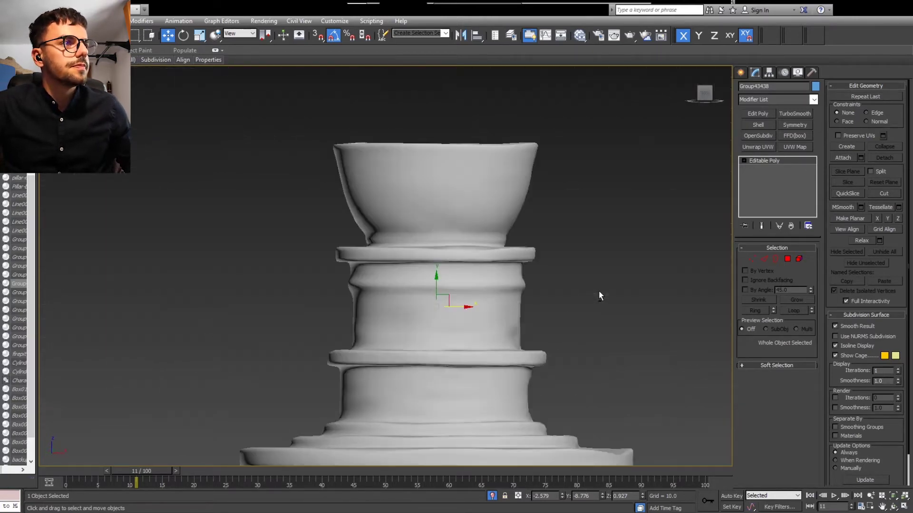
pyautogui.scroll(-3, 362, 342)
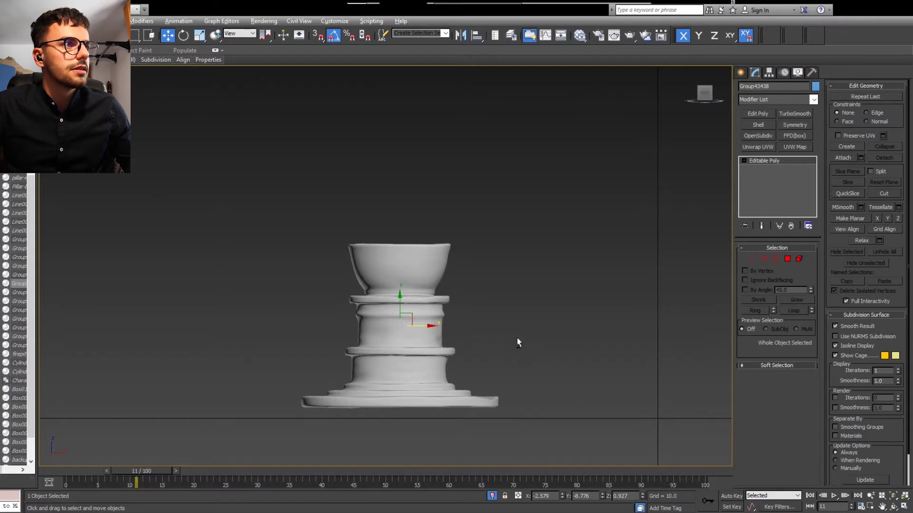
# Step: Isolate the low-poly staircase block and examine its steps and collapsed corner from several angles
pyautogui.keyDown('alt'); pyautogui.moveTo(518, 342); pyautogui.dragTo(472, 423, button='middle'); pyautogui.keyUp('alt')
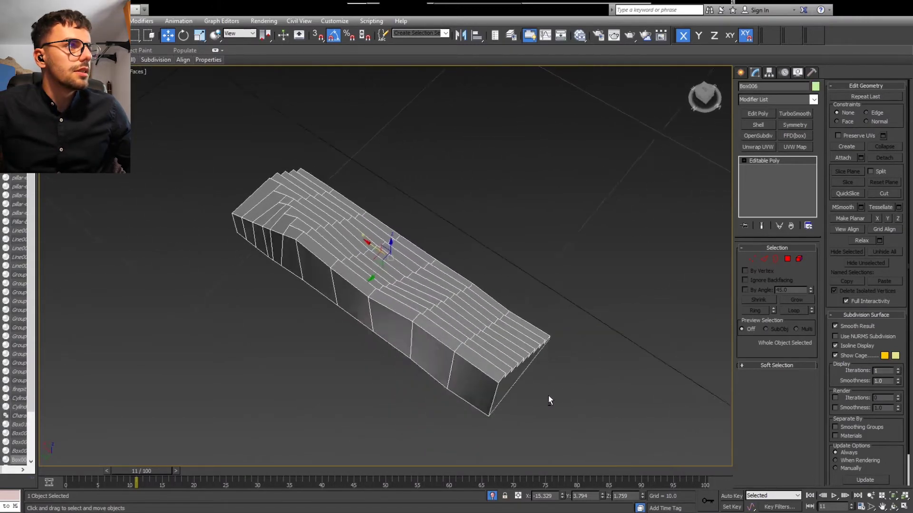
pyautogui.keyDown('alt'); pyautogui.moveTo(562, 393); pyautogui.dragTo(436, 388, button='middle'); pyautogui.keyUp('alt')
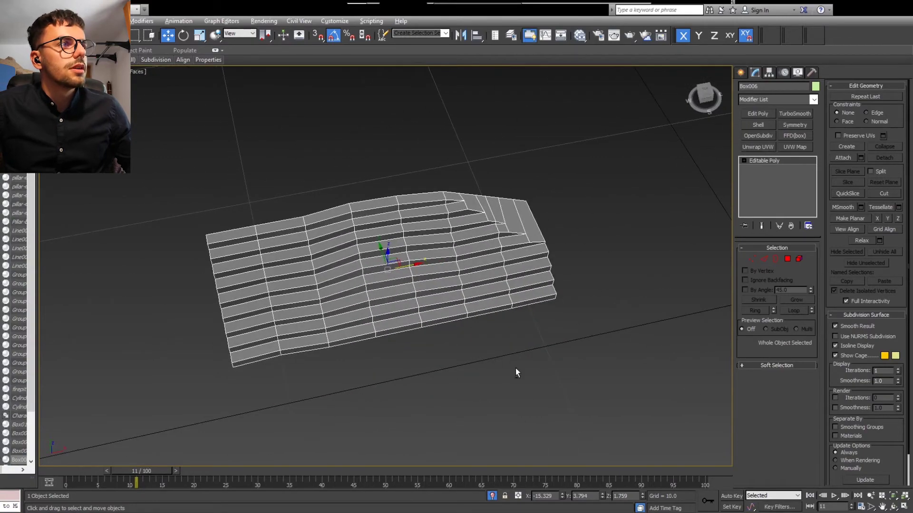
pyautogui.keyDown('alt'); pyautogui.moveTo(515, 371); pyautogui.dragTo(486, 359, button='middle'); pyautogui.keyUp('alt')
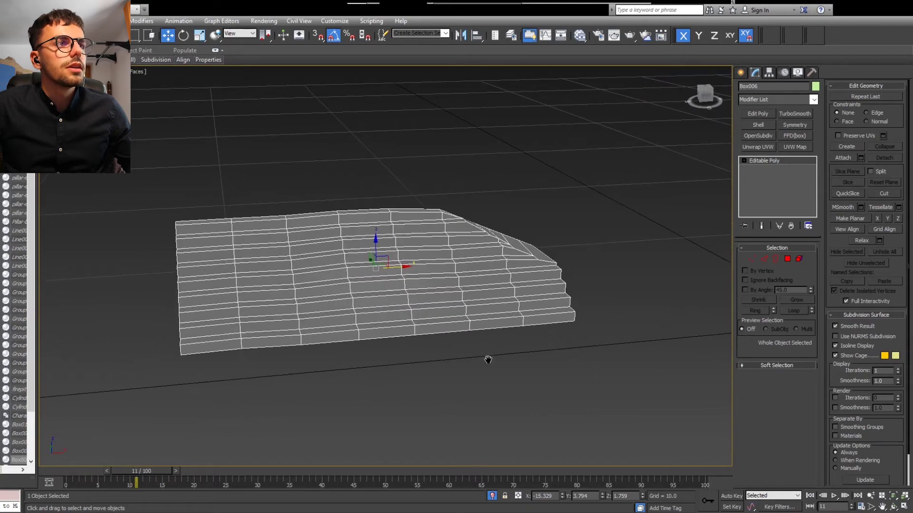
pyautogui.scroll(3, 441, 286)
pyautogui.moveTo(444, 291); pyautogui.dragTo(522, 300, button='middle')
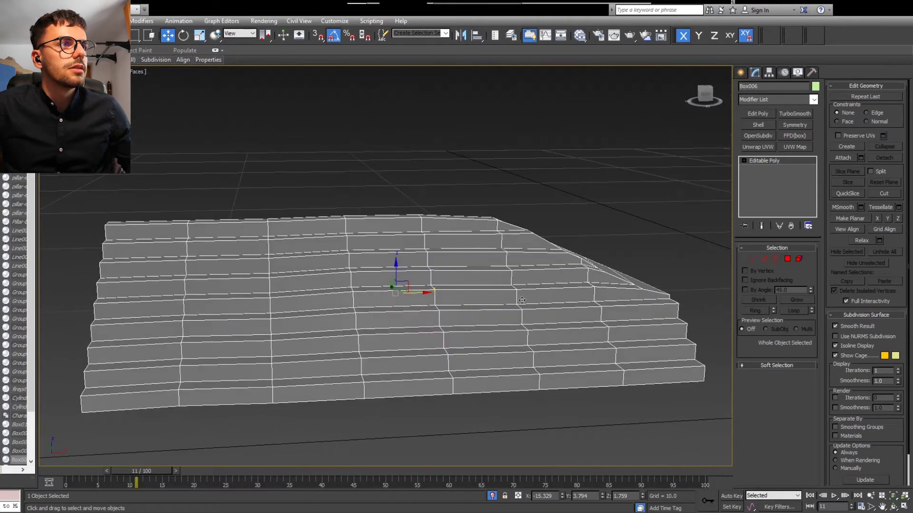
pyautogui.keyDown('alt'); pyautogui.moveTo(584, 242); pyautogui.dragTo(515, 230, button='middle'); pyautogui.keyUp('alt')
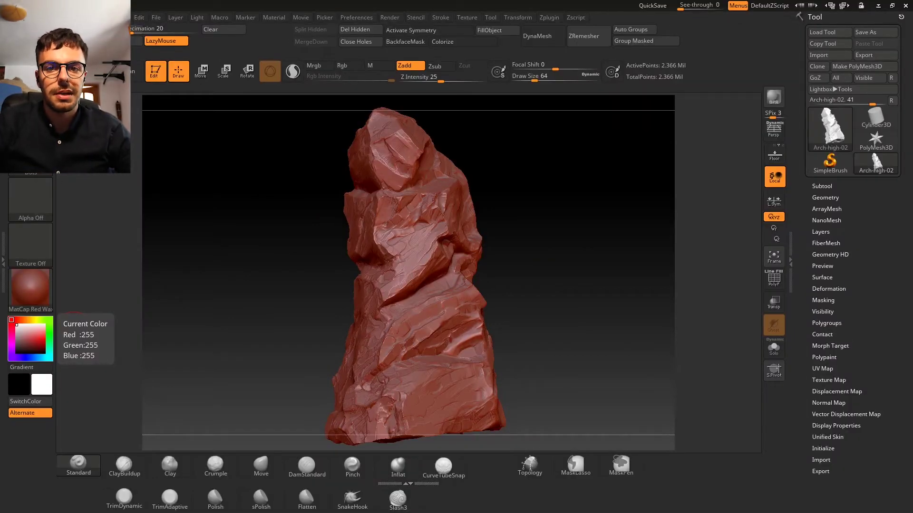
# Step: Switch to ZBrush and examine the high-poly Arch-high-02 rock sculpt from several sides
pyautogui.moveTo(519, 320); pyautogui.dragTo(402, 356)
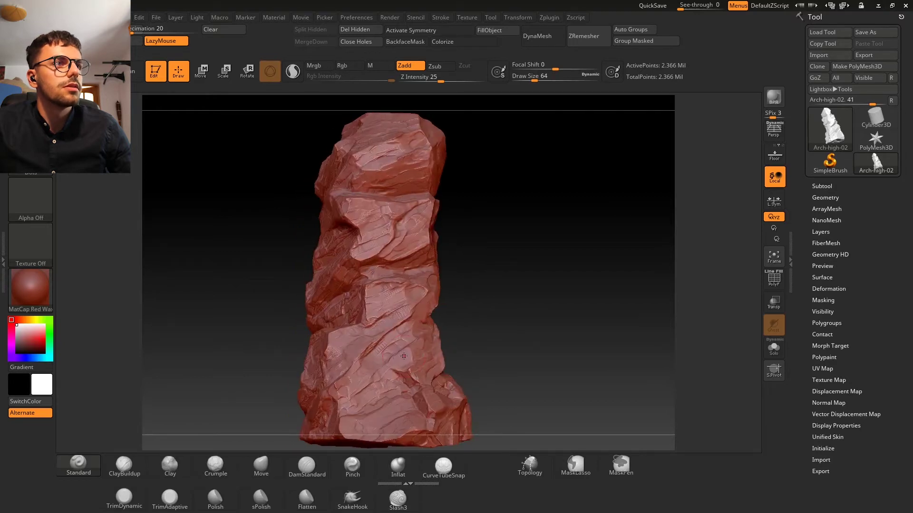
pyautogui.moveTo(491, 315)
pyautogui.mouseDown()
pyautogui.moveTo(490, 327)
pyautogui.moveTo(503, 317)
pyautogui.mouseUp()
pyautogui.press('f')
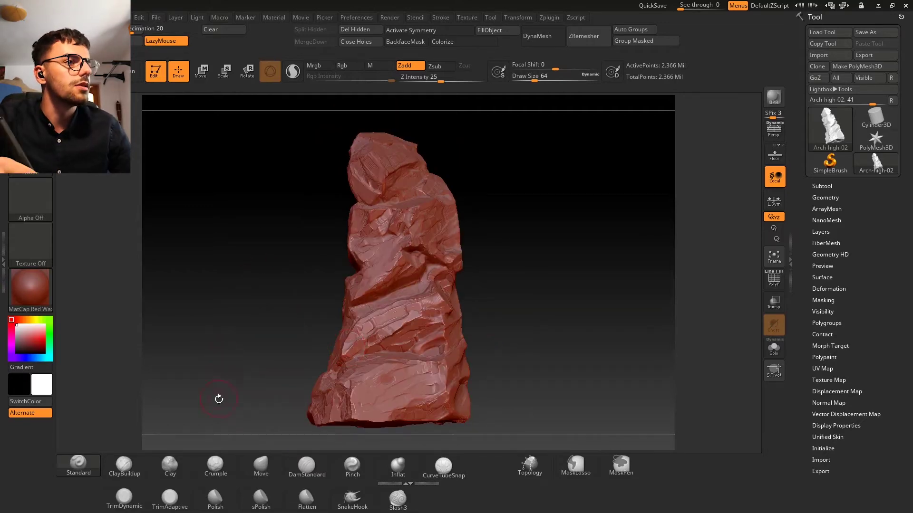
pyautogui.moveTo(241, 388); pyautogui.dragTo(505, 439)
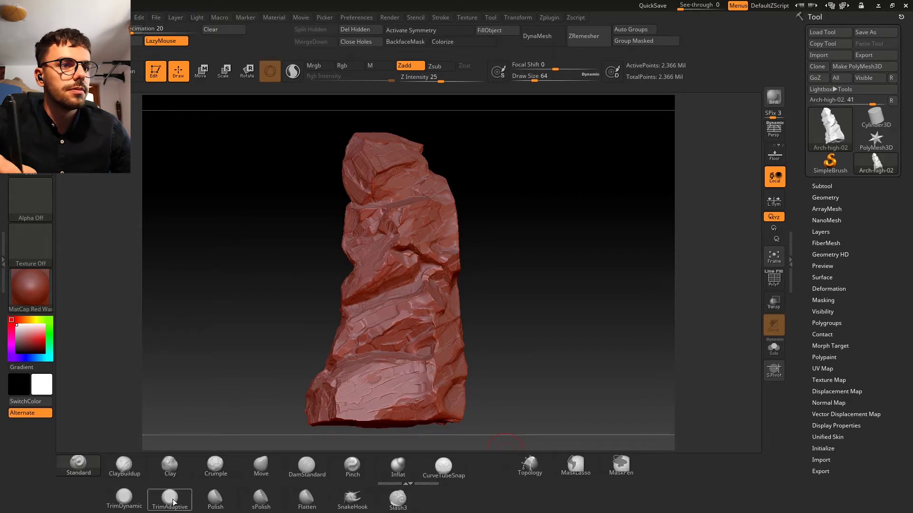
# Step: Remesh the rock sculpt with ZRemesher at a target polygons count of 5 with Adapt enabled
pyautogui.moveTo(283, 347); pyautogui.dragTo(803, 110)
pyautogui.click(823, 197)
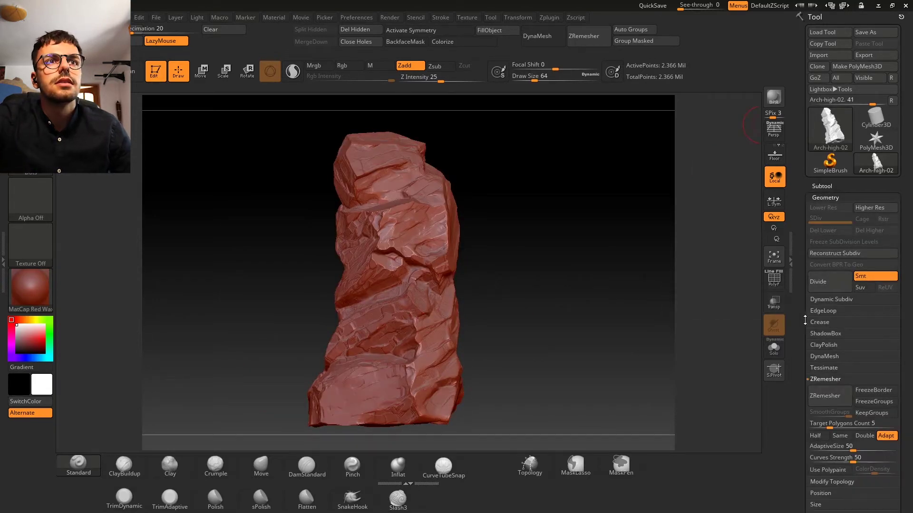
pyautogui.moveTo(804, 328); pyautogui.dragTo(804, 262)
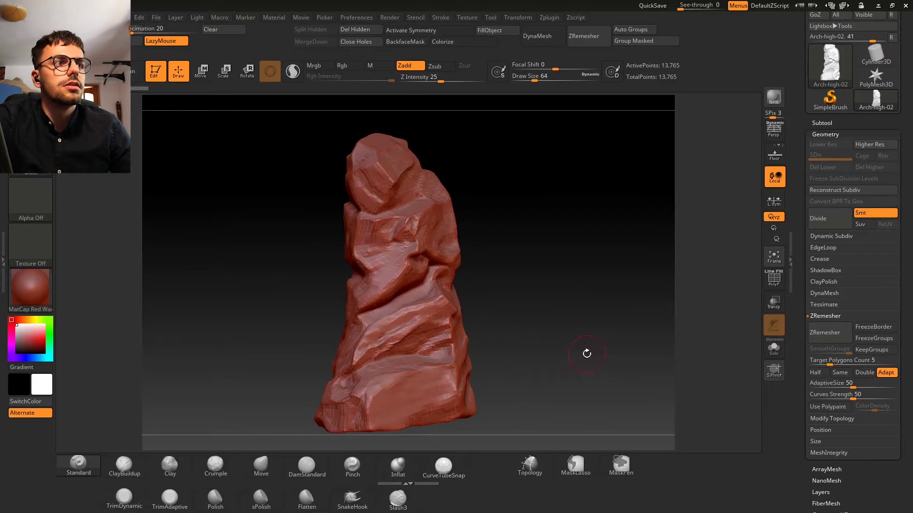
# Step: Inspect the remeshed rock from several sides, toggling the polygon wireframe on and off to check its topology
pyautogui.moveTo(586, 354); pyautogui.dragTo(491, 317)
pyautogui.hotkey('shift', 'f')
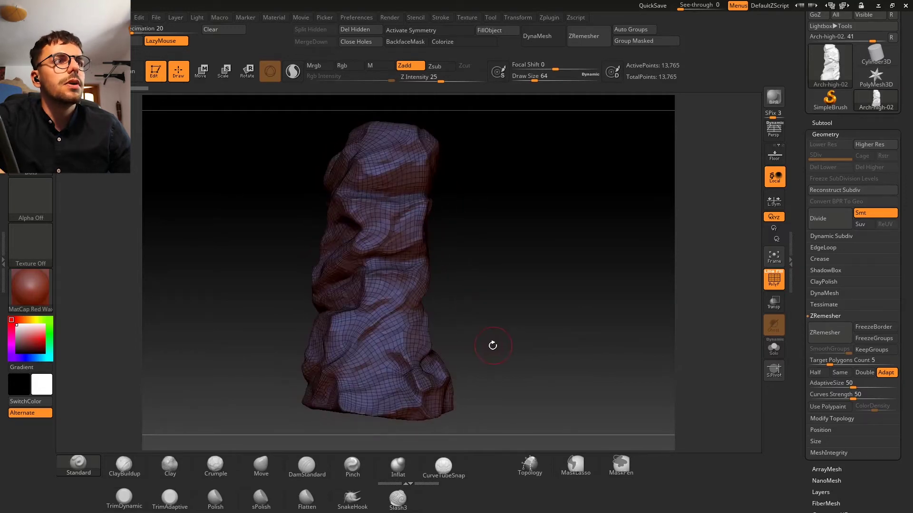
pyautogui.click(774, 280)
pyautogui.moveTo(515, 297); pyautogui.dragTo(476, 367)
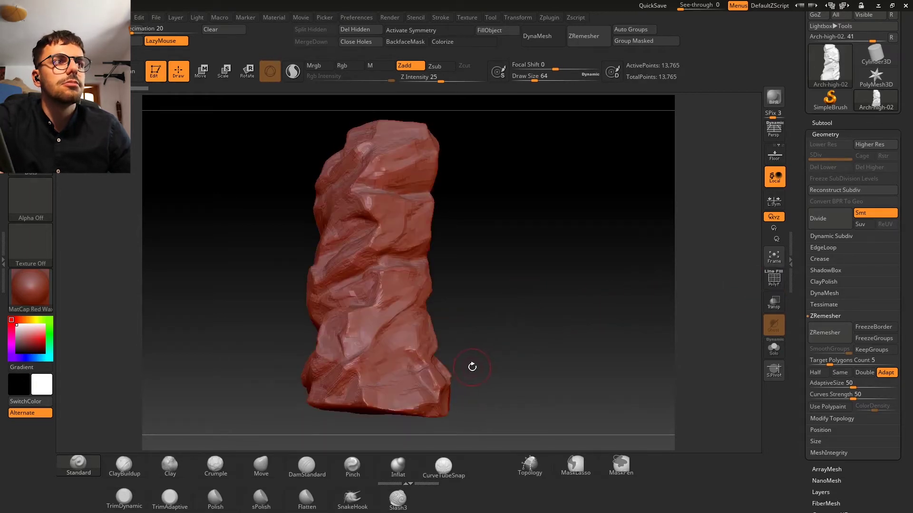
pyautogui.moveTo(494, 328); pyautogui.dragTo(542, 326)
pyautogui.click(774, 281)
pyautogui.click(774, 280)
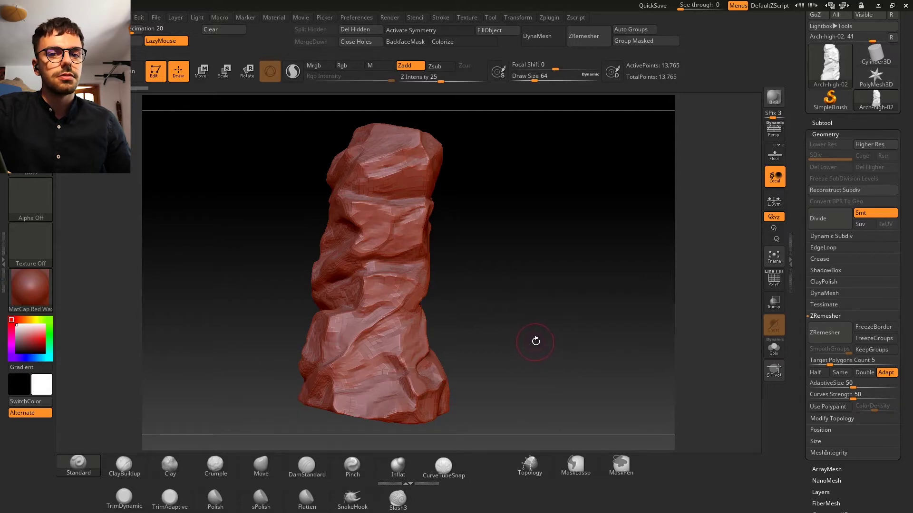
pyautogui.moveTo(504, 330); pyautogui.dragTo(661, 314)
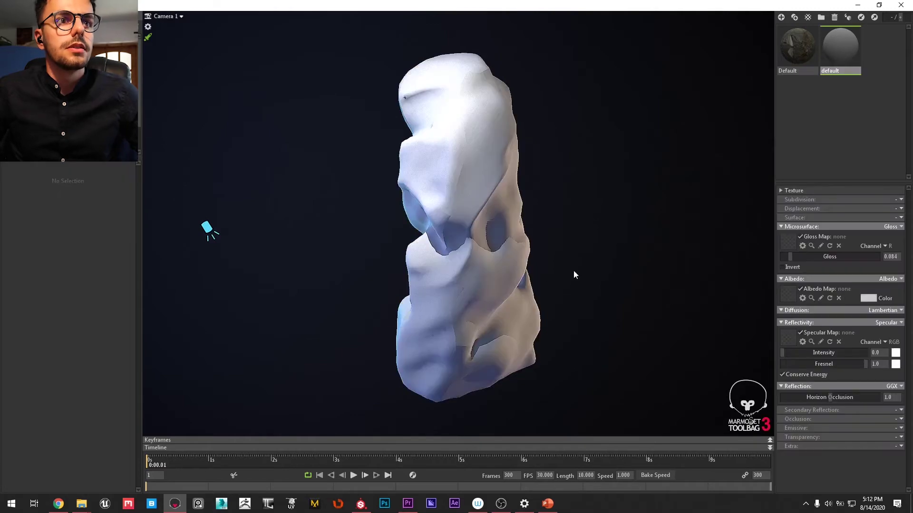
# Step: Switch to Marmoset Toolbag and examine the smooth low-poly rock from several sides
pyautogui.moveTo(573, 275); pyautogui.dragTo(346, 202)
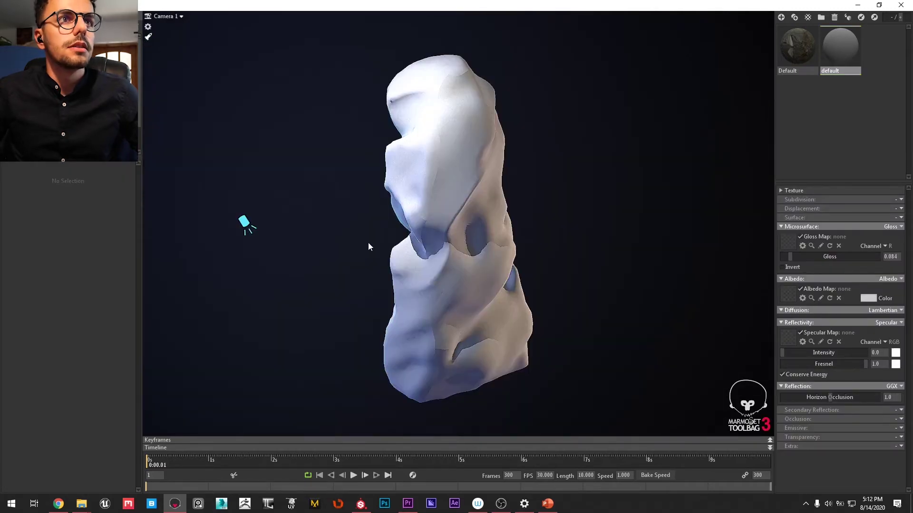
pyautogui.moveTo(366, 246); pyautogui.dragTo(163, 50)
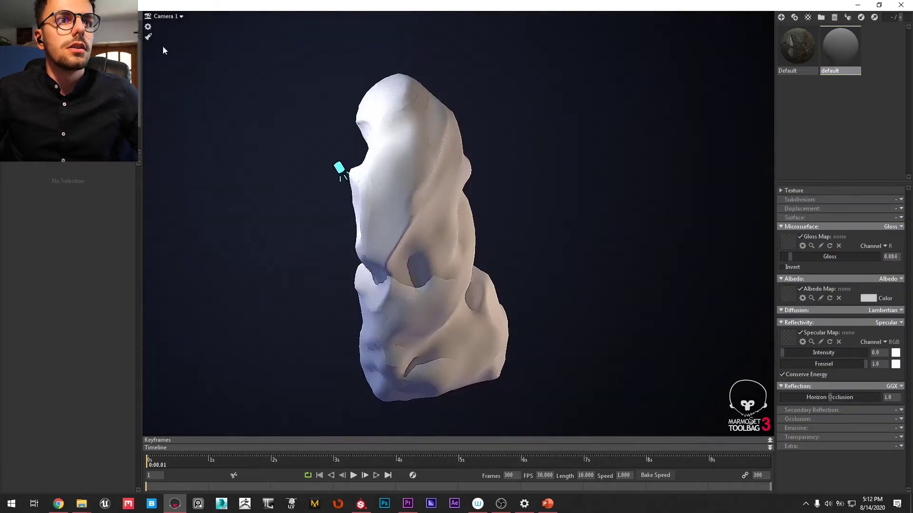
# Step: Toggle the viewport's rendering mode and view the smooth low-poly rock from another side
pyautogui.click(148, 36)
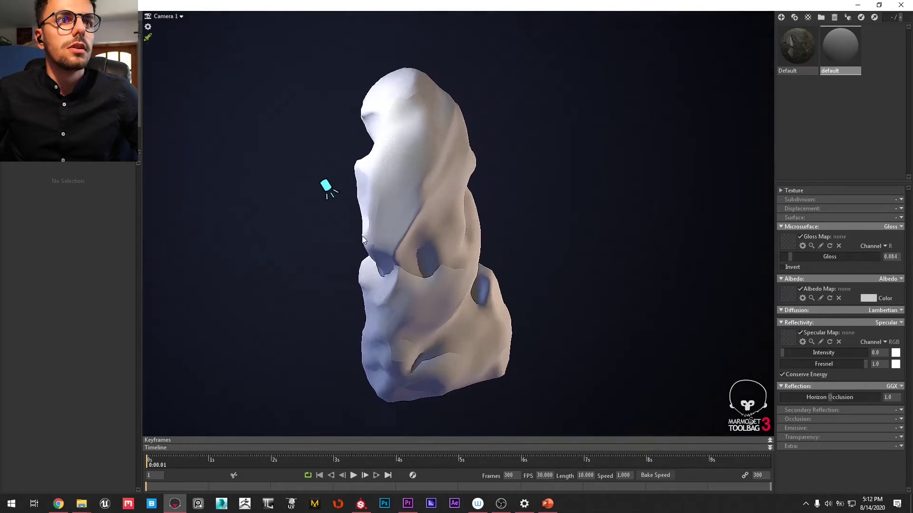
pyautogui.moveTo(364, 240); pyautogui.dragTo(433, 224)
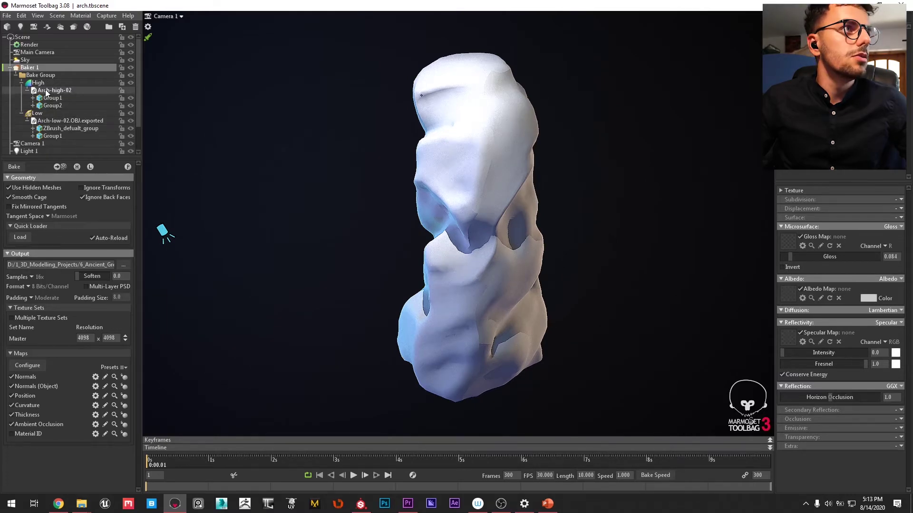
# Step: Select Baker 1 and review which maps are enabled in its map configuration list
pyautogui.click(58, 120)
pyautogui.click(53, 68)
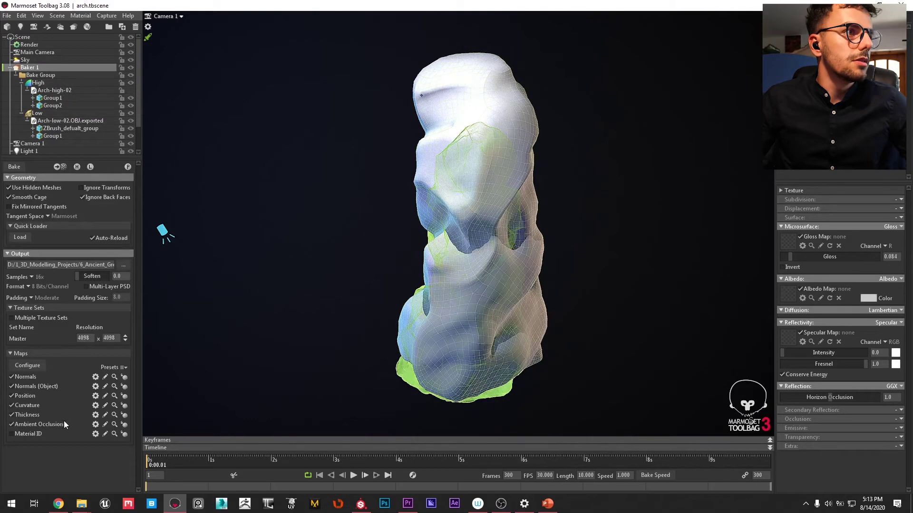
pyautogui.click(21, 367)
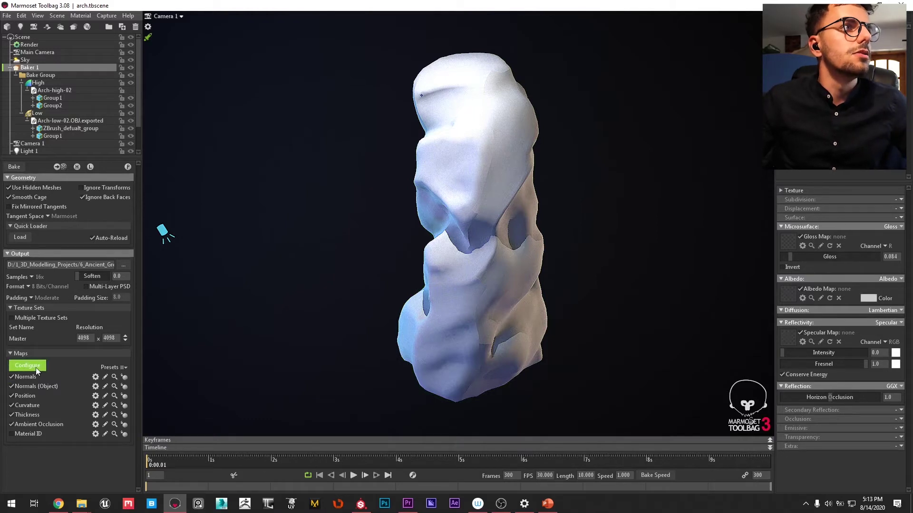
pyautogui.click(36, 367)
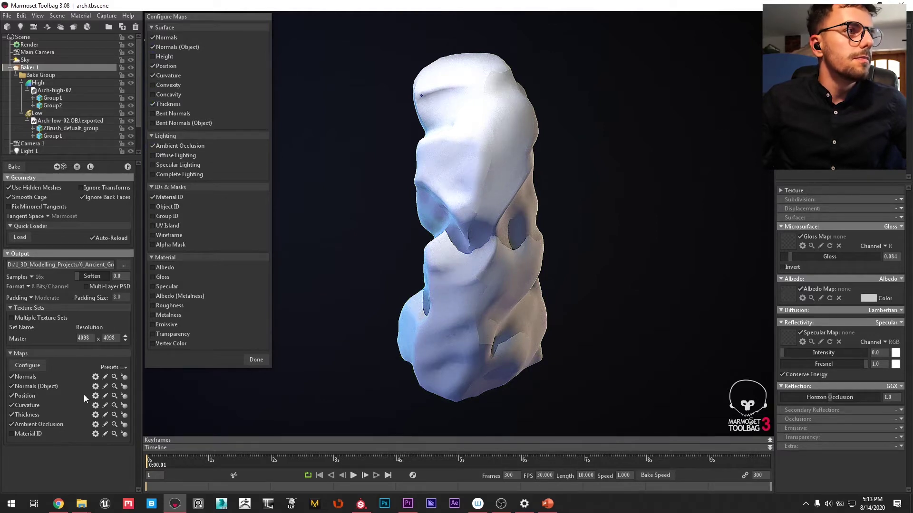
pyautogui.click(256, 360)
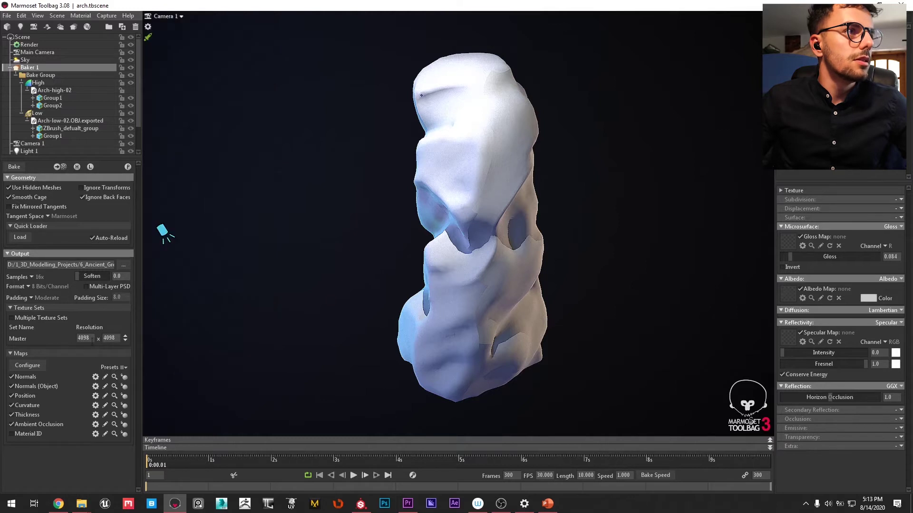
# Step: Choose 16x bake samples for Baker 1 and check the output file location, leaving the path as it is
pyautogui.click(32, 277)
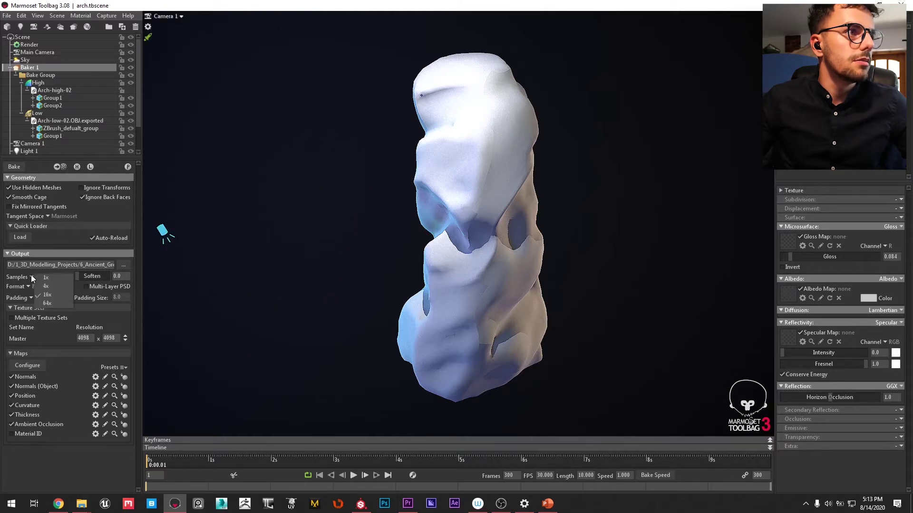
pyautogui.click(48, 295)
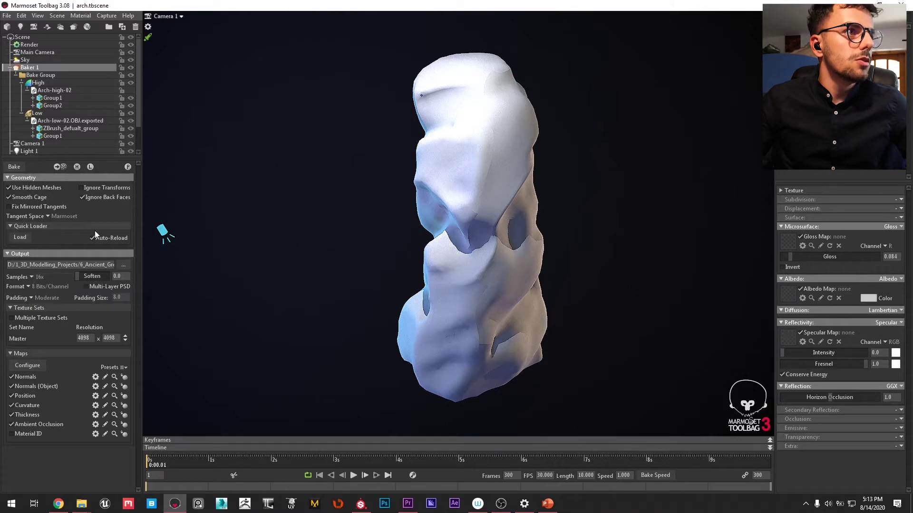
pyautogui.click(122, 268)
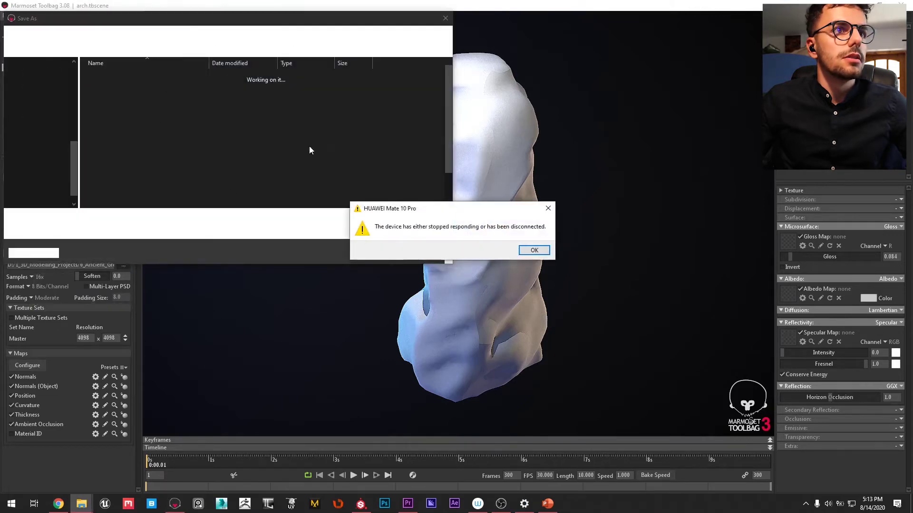
pyautogui.click(531, 252)
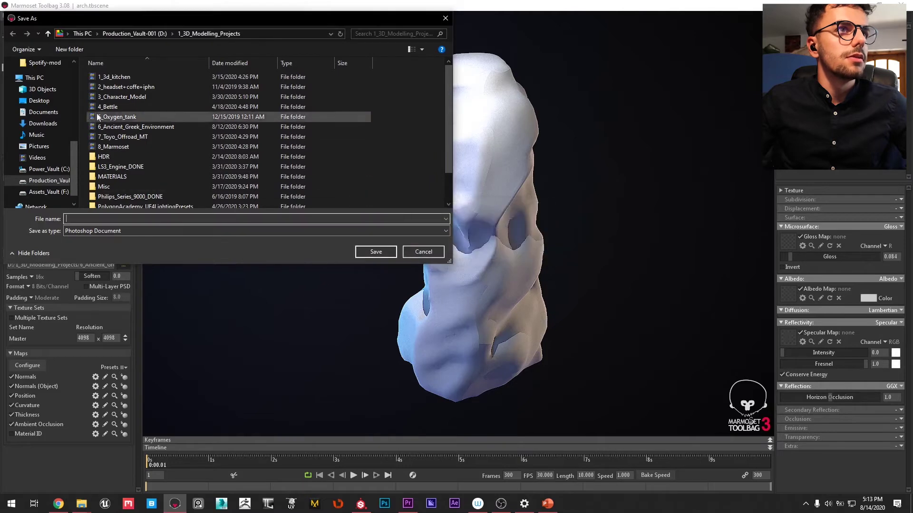
pyautogui.click(444, 19)
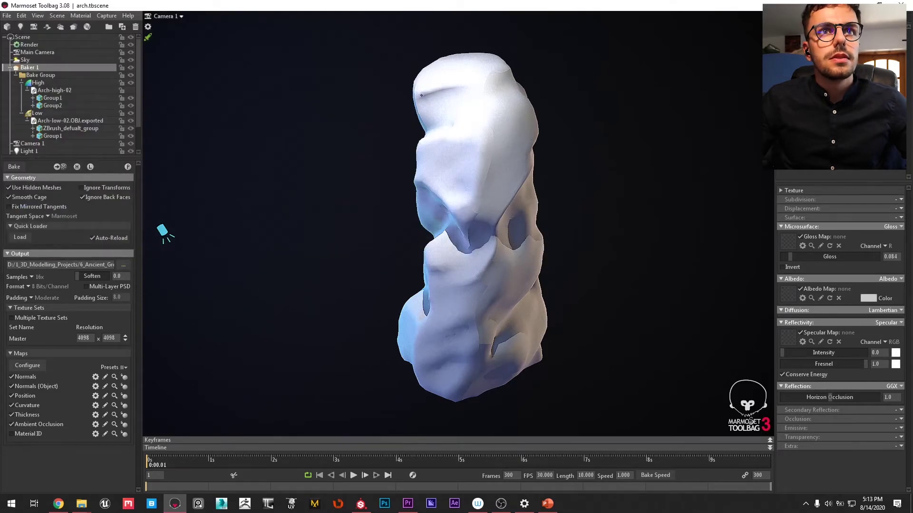
# Step: Apply the Default rock material to the low-poly rock and review its assigned texture maps
pyautogui.doubleClick(513, 170)
pyautogui.click(523, 169)
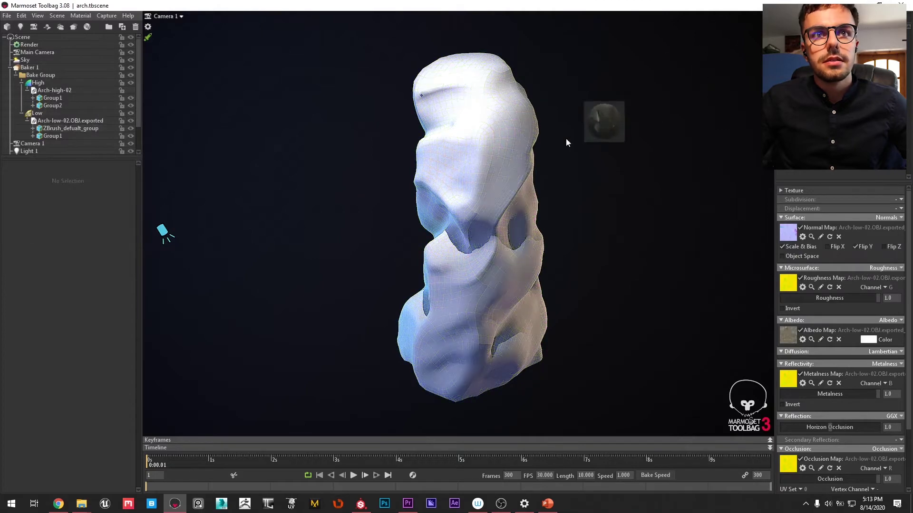
pyautogui.moveTo(567, 143); pyautogui.dragTo(502, 123)
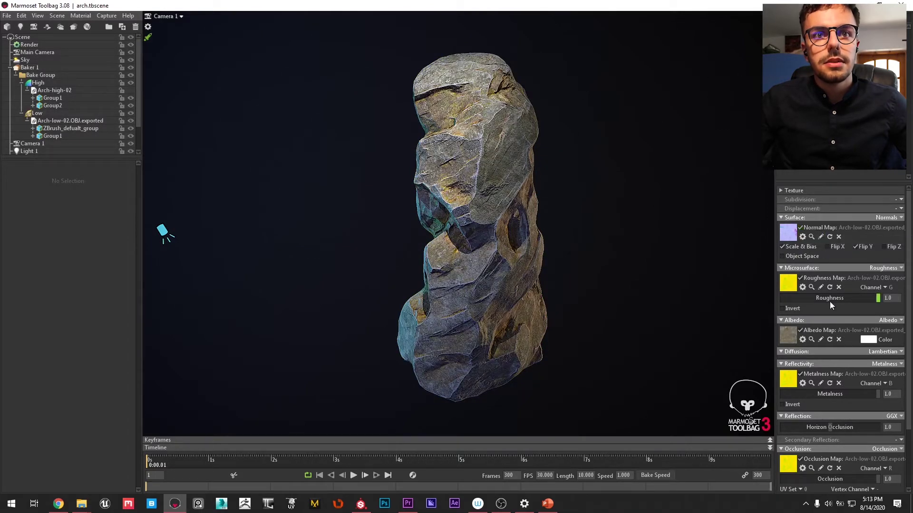
pyautogui.scroll(-2, 826, 380)
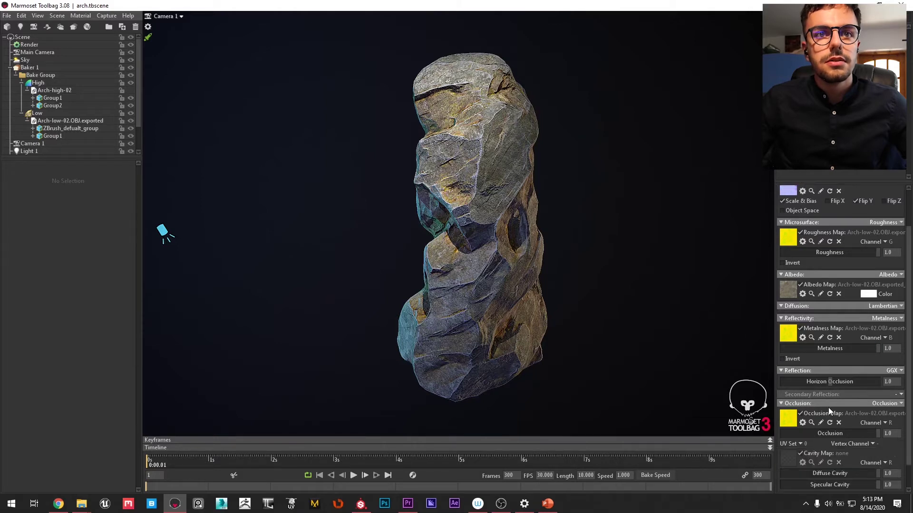
pyautogui.scroll(2, 785, 420)
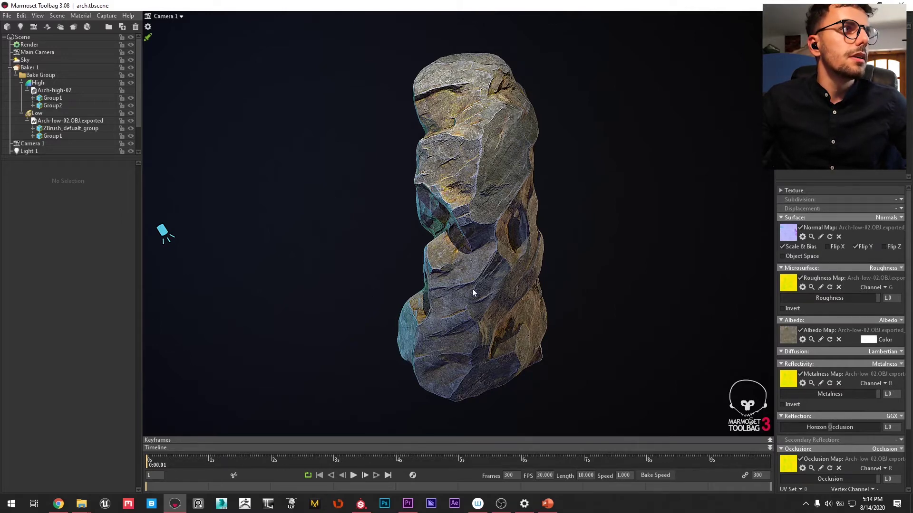
# Step: Select Camera 1 to show its lens and post effect settings, and view the textured rock from other angles
pyautogui.moveTo(472, 289); pyautogui.dragTo(461, 277)
pyautogui.click(50, 142)
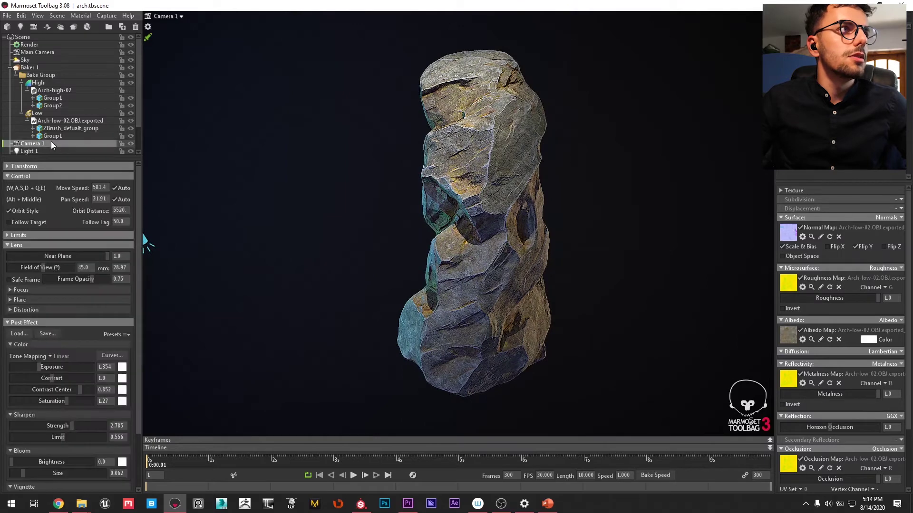
pyautogui.moveTo(449, 195); pyautogui.dragTo(503, 224)
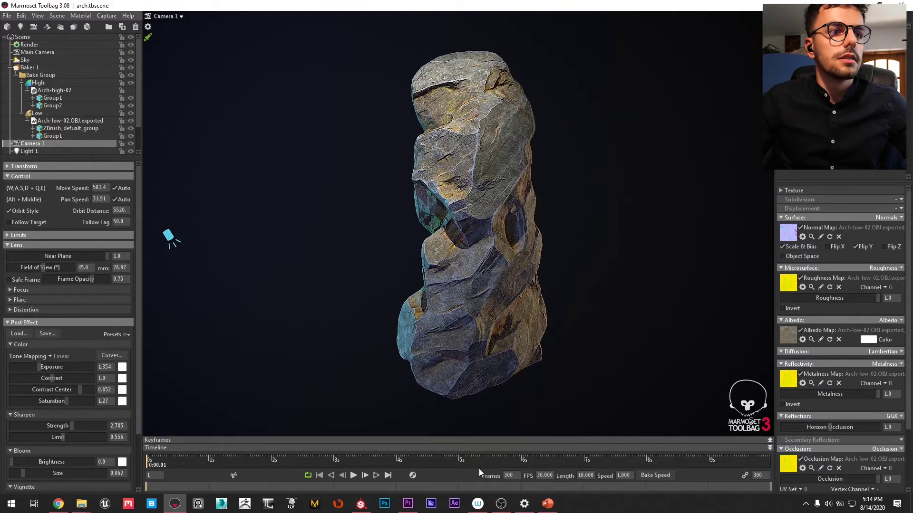
# Step: Switch to Substance Painter and examine the arch2 rock and its baked mesh maps in the texture set settings
pyautogui.click(360, 503)
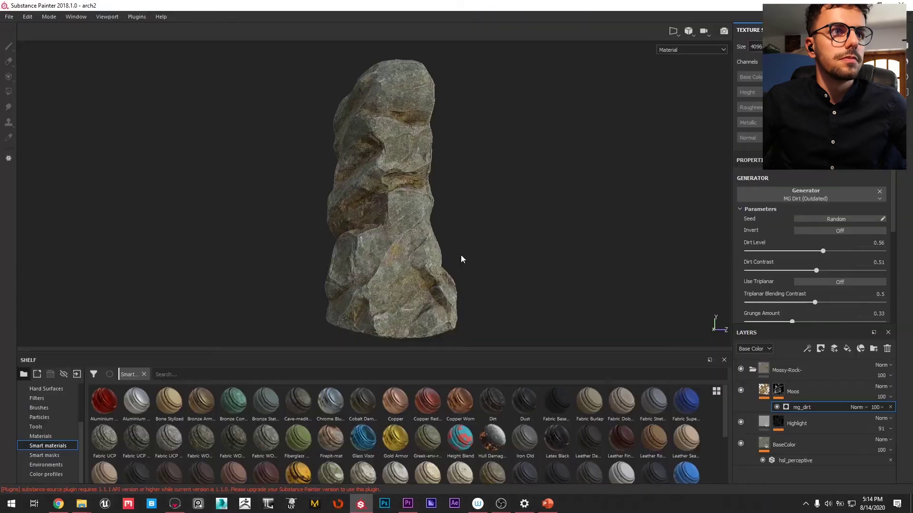
pyautogui.keyDown('alt'); pyautogui.moveTo(432, 205); pyautogui.dragTo(400, 242); pyautogui.keyUp('alt')
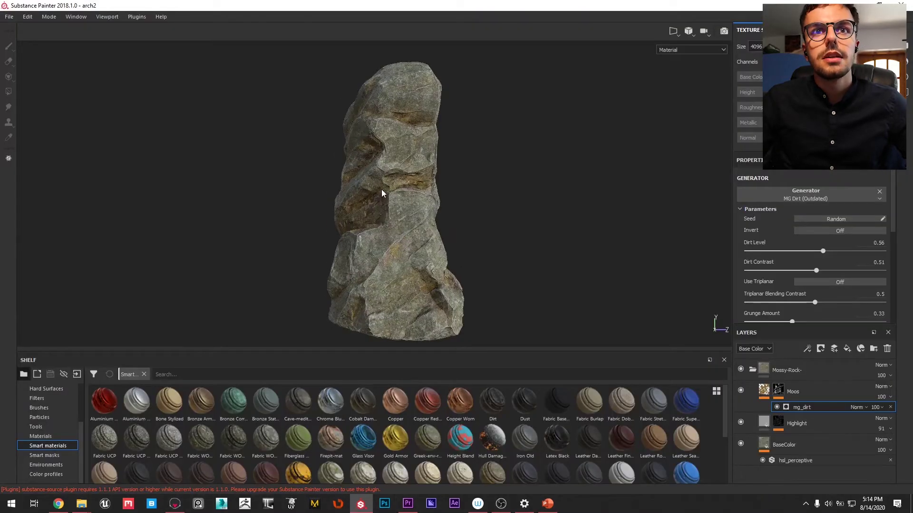
pyautogui.moveTo(890, 65); pyautogui.dragTo(894, 127)
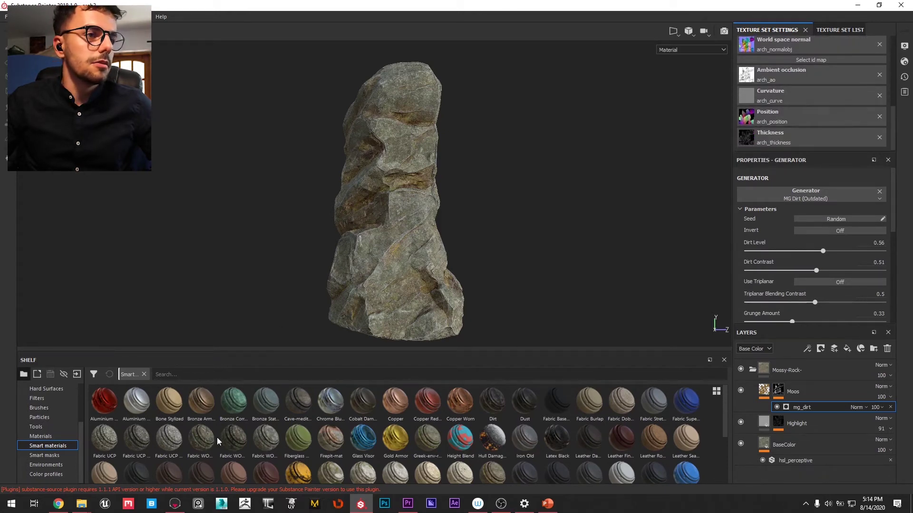
# Step: Search the smart materials shelf for "moss"
pyautogui.scroll(-2, 169, 452)
pyautogui.scroll(2, 169, 452)
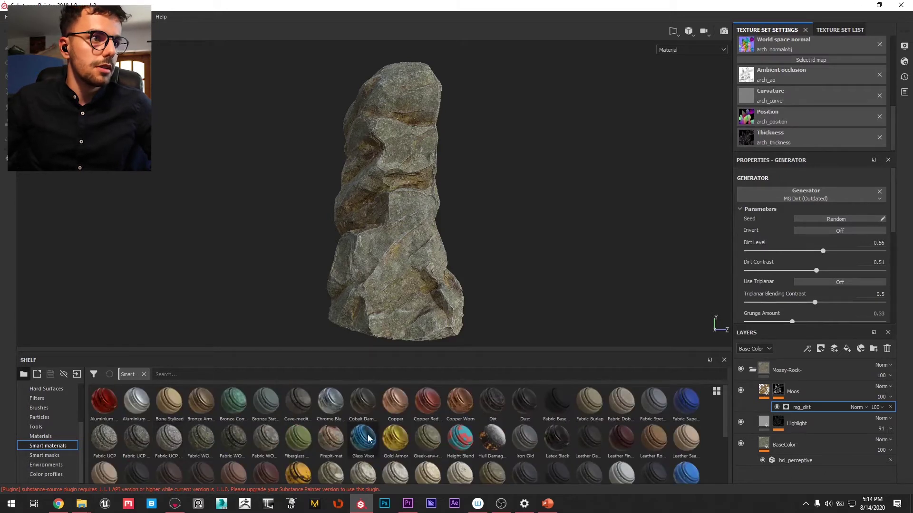
pyautogui.click(211, 375)
pyautogui.write('moss')
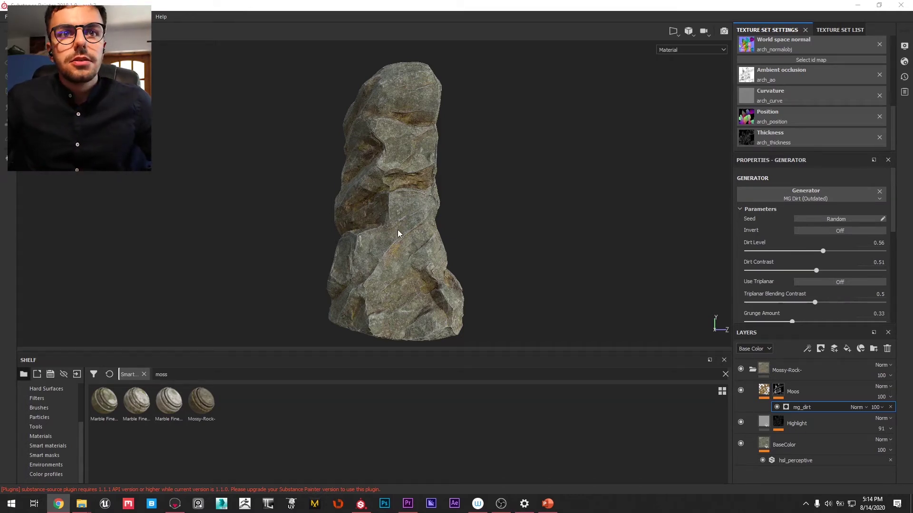
# Step: Set the Dirt Level of the Moos layer's mg_dirt generator to 0.62 and view the rock from another side
pyautogui.click(812, 388)
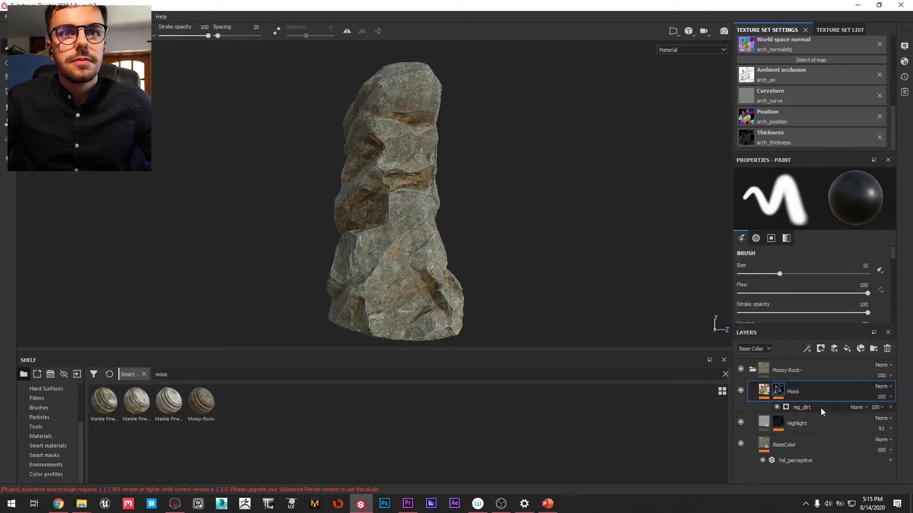
pyautogui.click(820, 408)
pyautogui.keyDown('alt'); pyautogui.moveTo(547, 259); pyautogui.dragTo(266, 247); pyautogui.keyUp('alt')
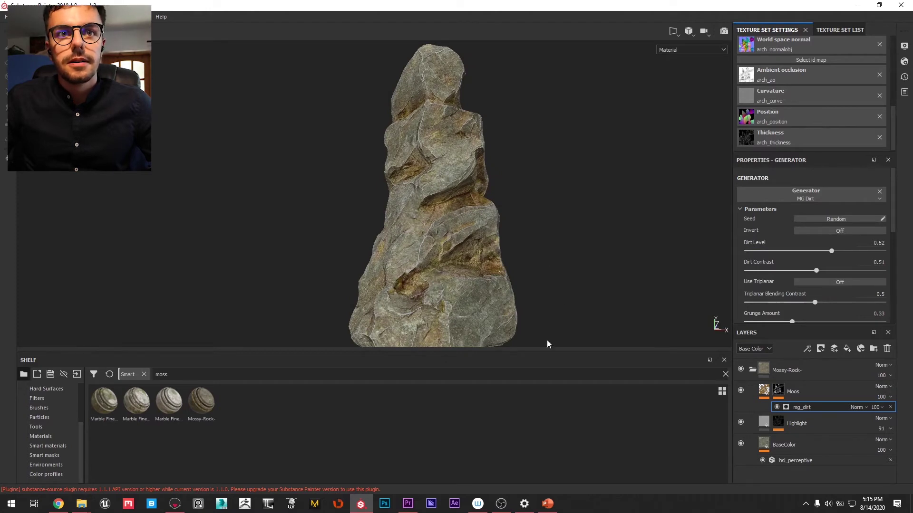
# Step: Review the Highlight and BaseColor fill layers, keeping BaseColor on Tri-planar projection, and inspect the rock from another side
pyautogui.click(814, 424)
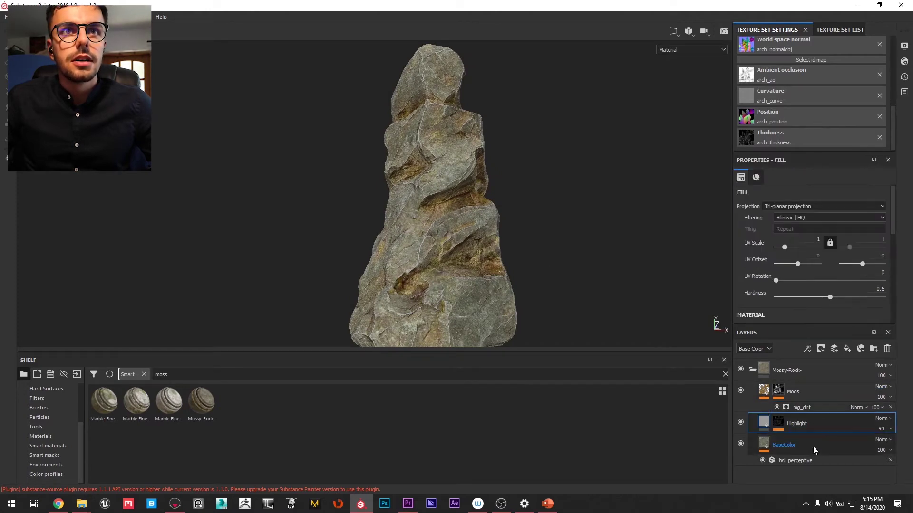
pyautogui.click(813, 446)
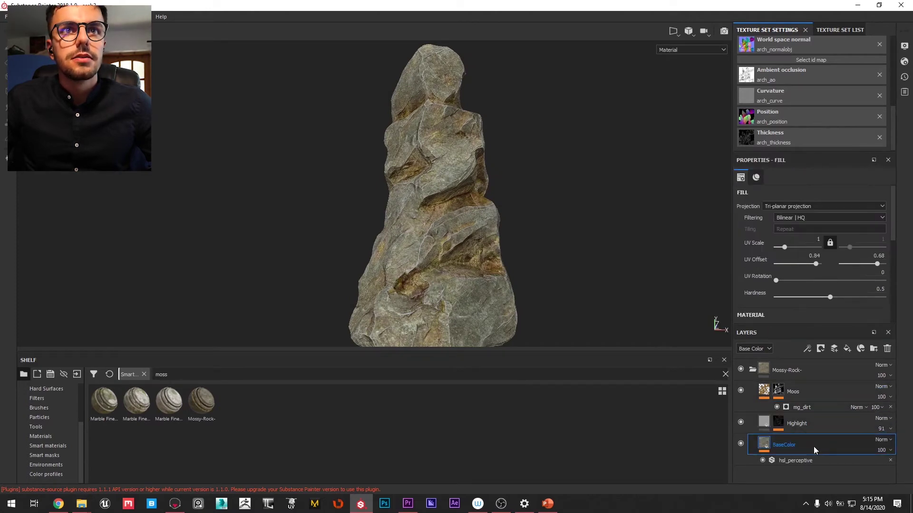
pyautogui.click(813, 207)
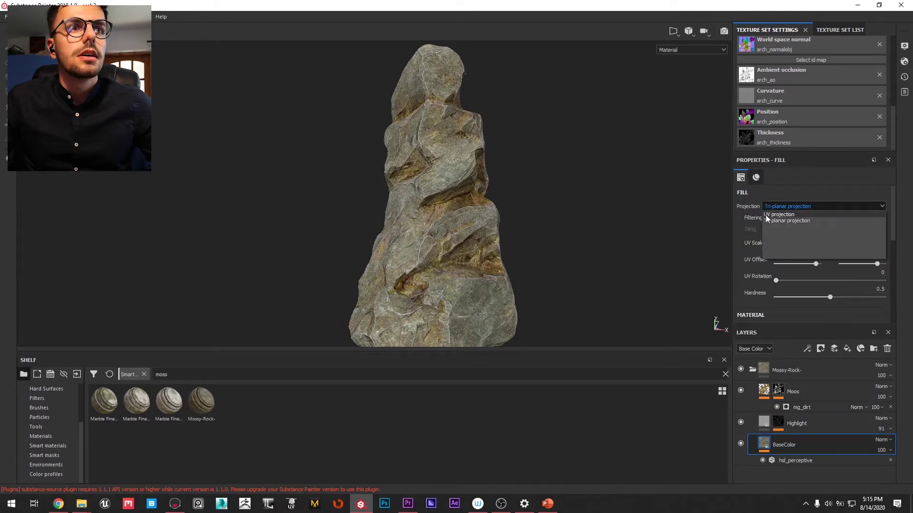
pyautogui.keyDown('alt'); pyautogui.moveTo(292, 241); pyautogui.dragTo(300, 232, button='middle'); pyautogui.keyUp('alt')
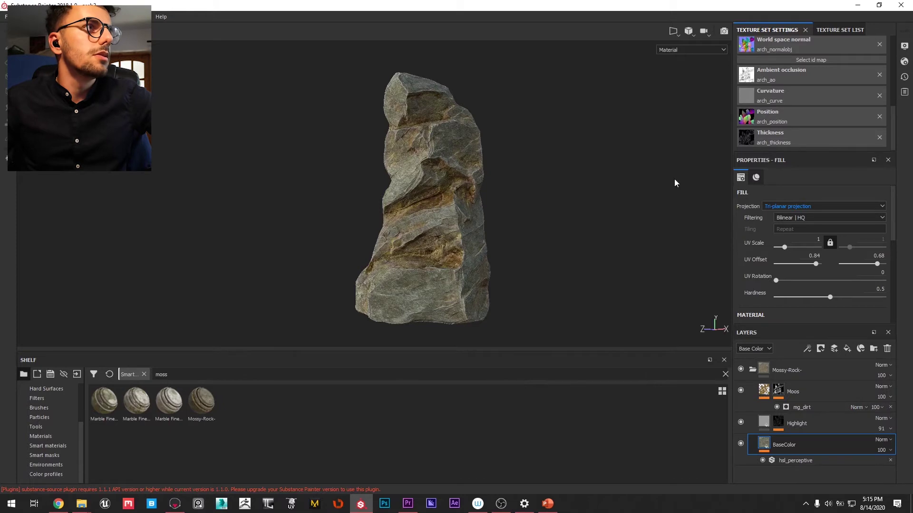
# Step: Open the texture export settings and examine the output maps of the Unreal Engine 4 (Packed) configuration
pyautogui.click(7, 16)
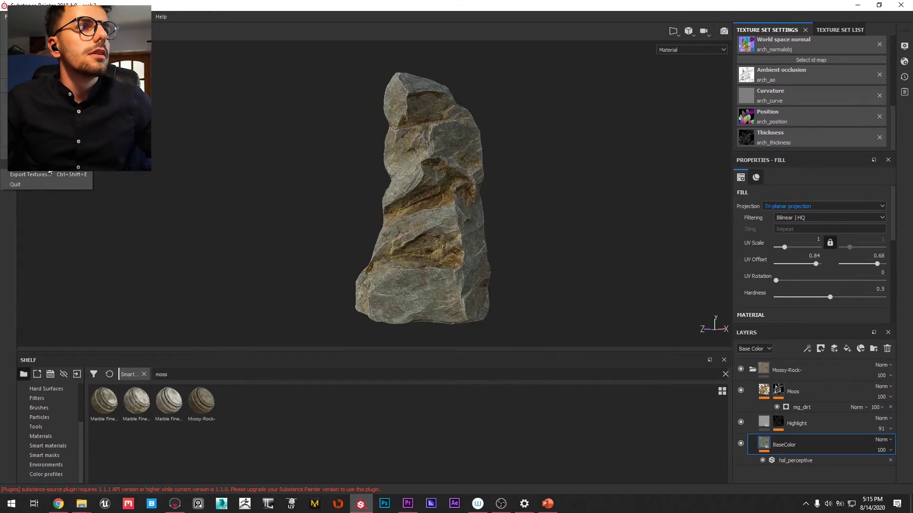
pyautogui.click(171, 190)
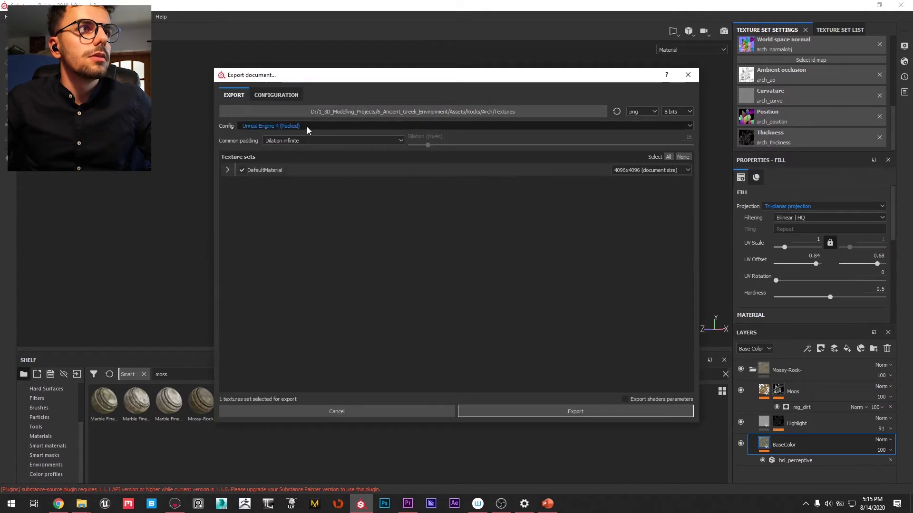
pyautogui.click(307, 126)
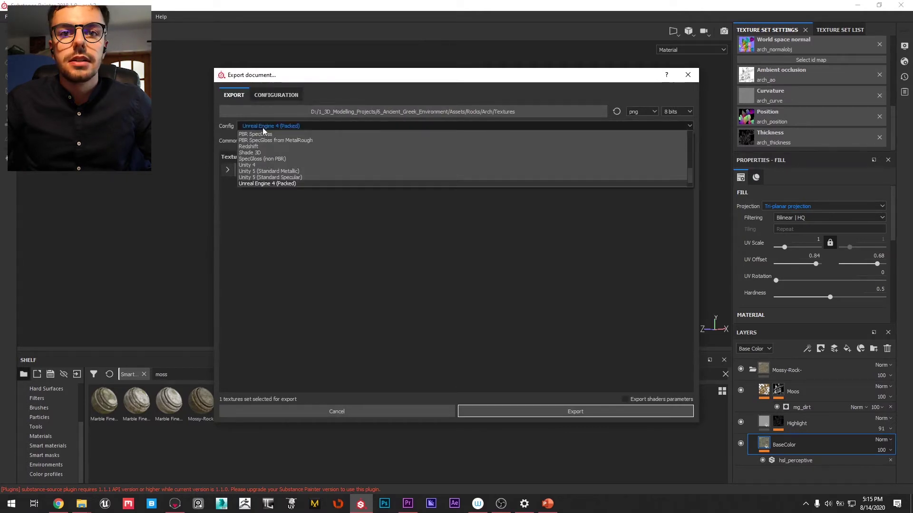
pyautogui.scroll(-1, 279, 174)
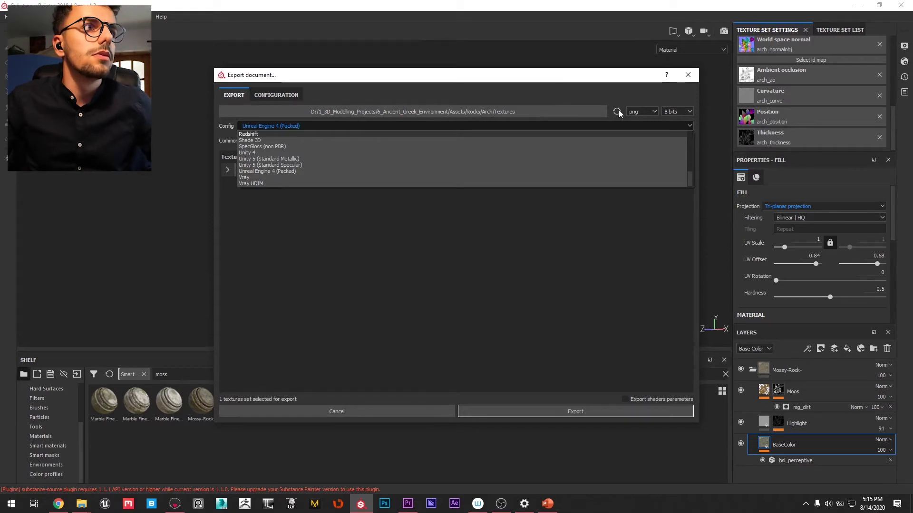
pyautogui.click(586, 94)
pyautogui.click(275, 95)
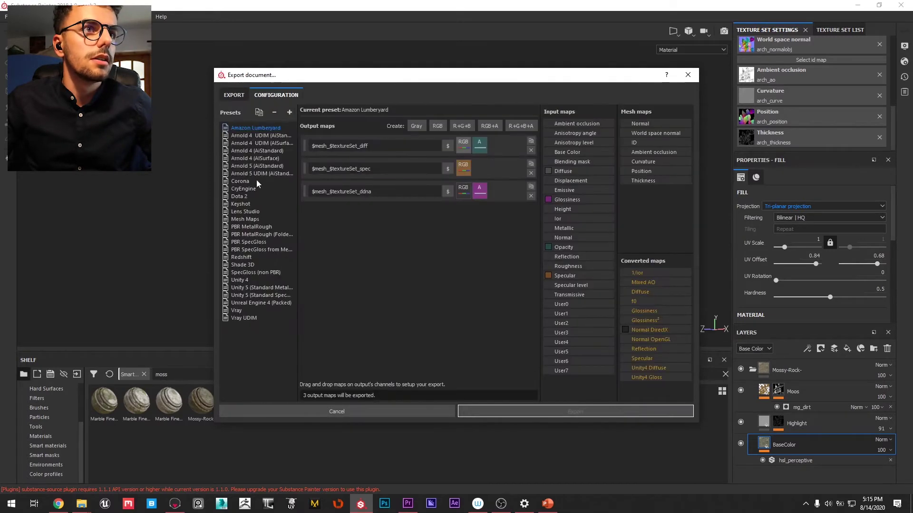
pyautogui.click(253, 303)
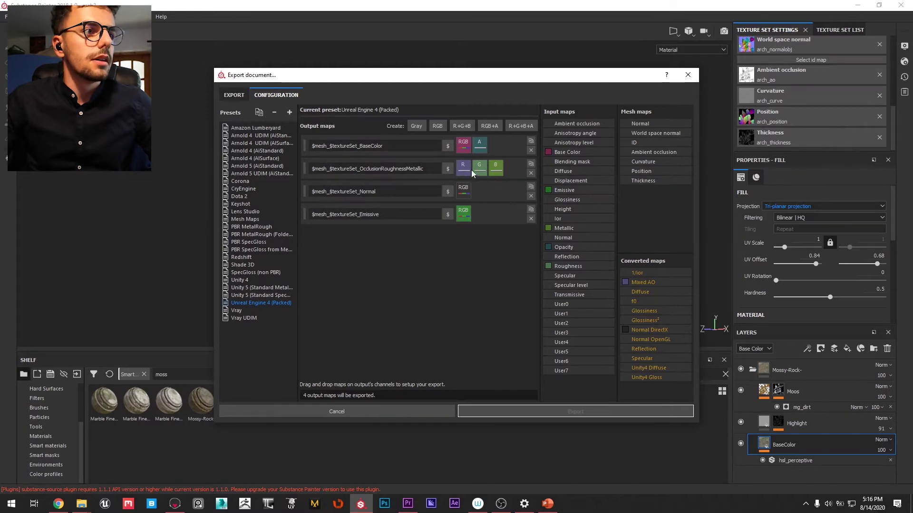
# Step: Switch to Marmoset Toolbag and view the textured rock render
pyautogui.click(175, 503)
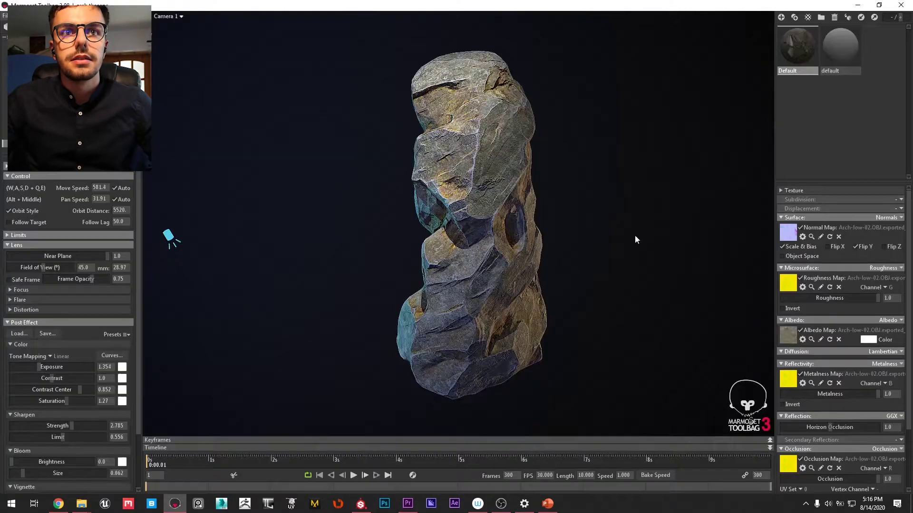
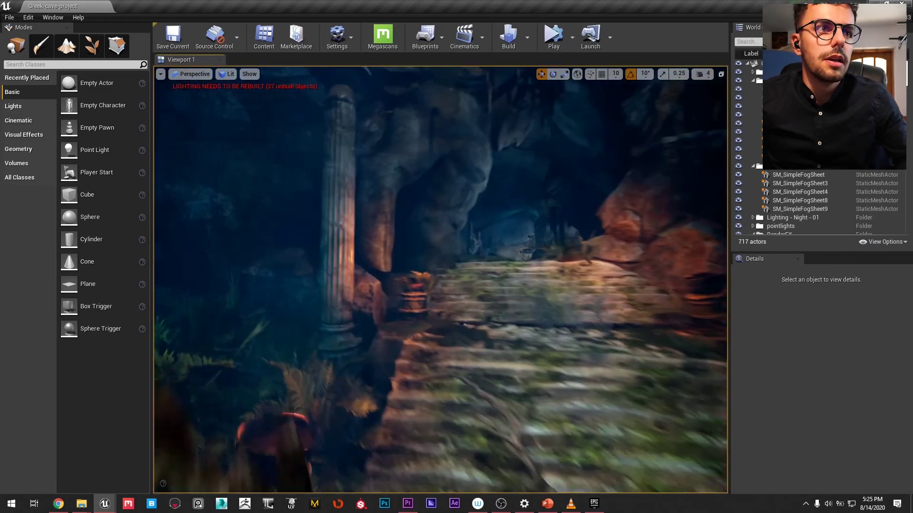
# Step: Fly through the cave level in Unreal Engine and inspect the statue, stairs, temple columns and arch rock pieces up close
pyautogui.moveTo(440, 280); pyautogui.dragTo(485, 273, button='right')
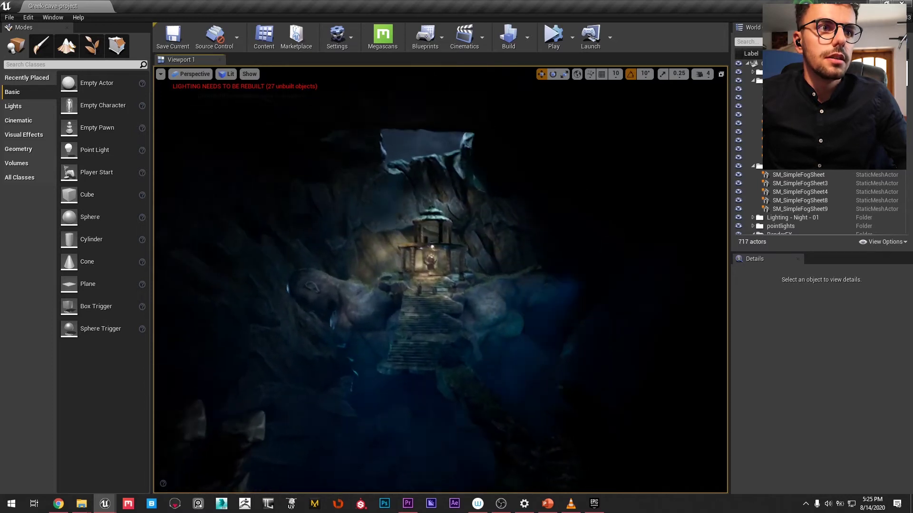
pyautogui.scroll(1, 336, 277)
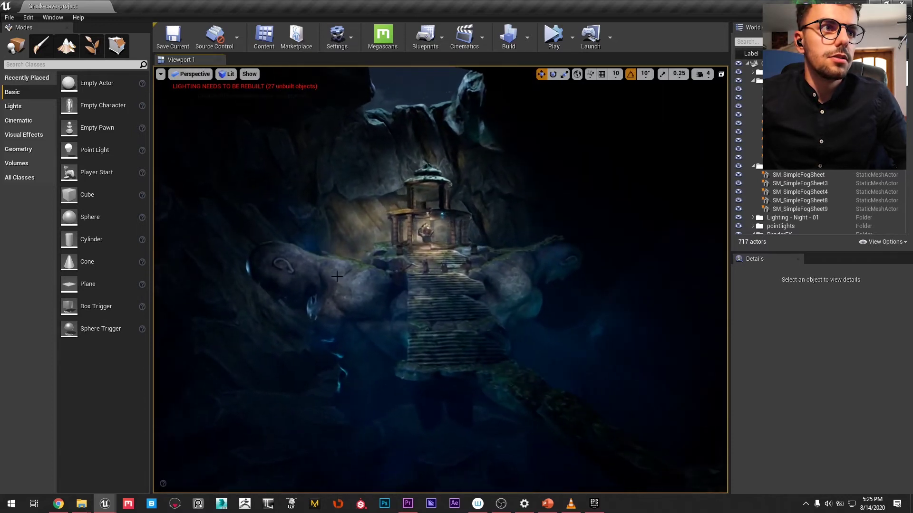
pyautogui.click(336, 276)
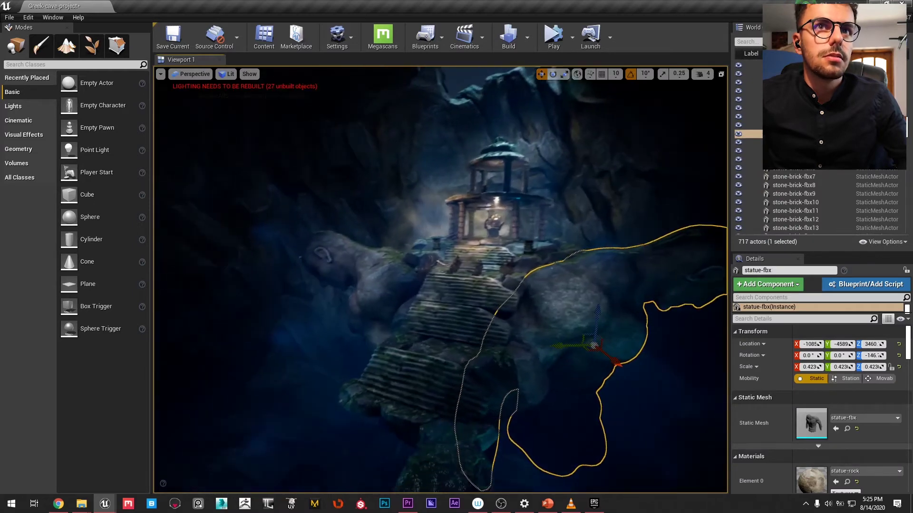
pyautogui.click(471, 438)
pyautogui.press('f')
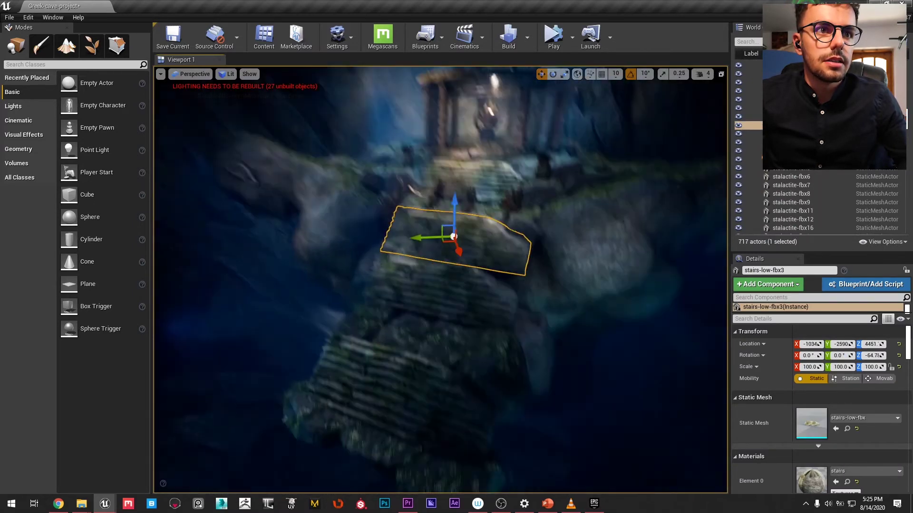
pyautogui.moveTo(470, 437); pyautogui.dragTo(452, 318, button='right')
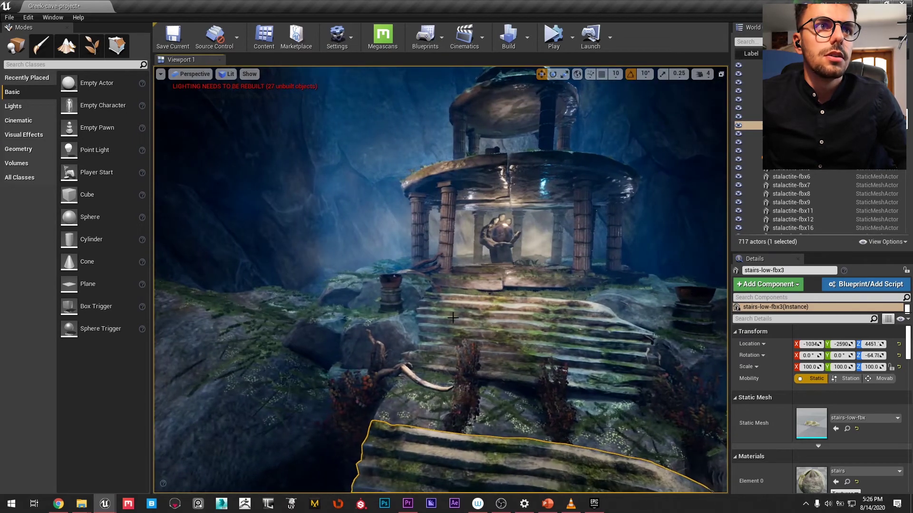
pyautogui.click(449, 247)
pyautogui.press('f')
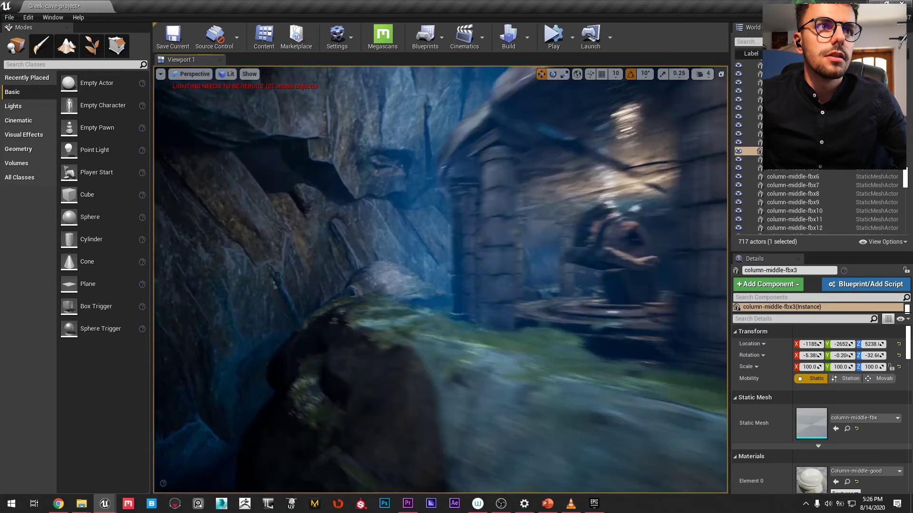
pyautogui.moveTo(448, 248); pyautogui.dragTo(504, 236, button='right')
pyautogui.click(455, 244)
pyautogui.click(509, 236)
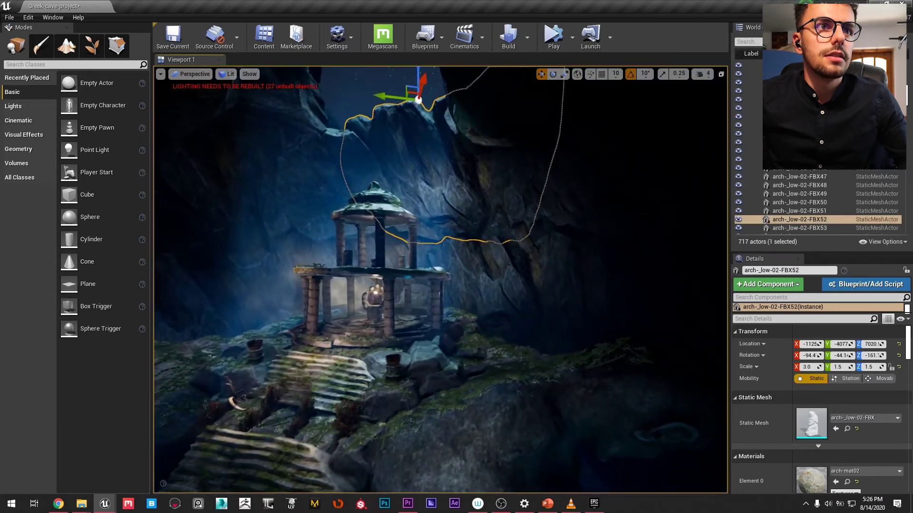
pyautogui.click(445, 227)
pyautogui.moveTo(444, 228); pyautogui.dragTo(286, 207, button='right')
pyautogui.press('w')
# Step: Set the viewport's view mode to Unlit and fly to the clearing with the columns and stairs
pyautogui.click(227, 75)
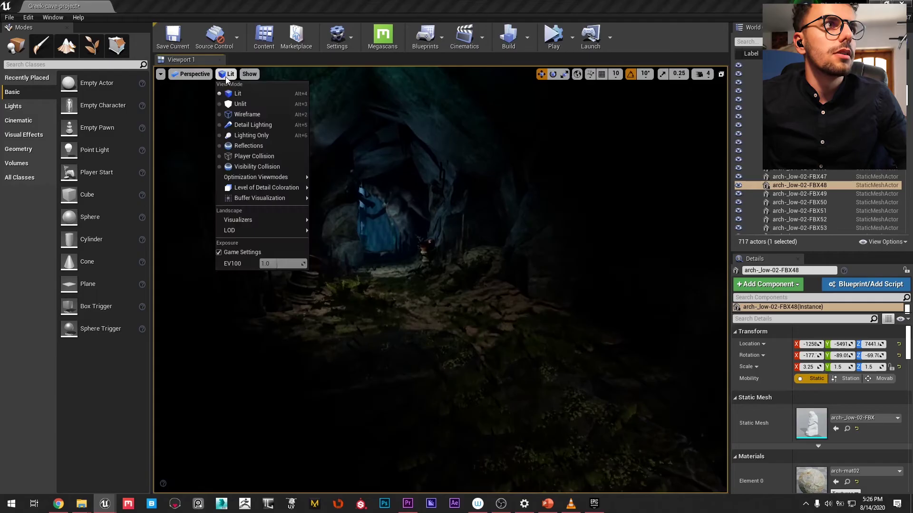
pyautogui.click(237, 105)
pyautogui.press('w')
pyautogui.moveTo(237, 105); pyautogui.dragTo(342, 194, button='right')
pyautogui.press('w')
pyautogui.press('s')
pyautogui.press('w')
pyautogui.press('s')
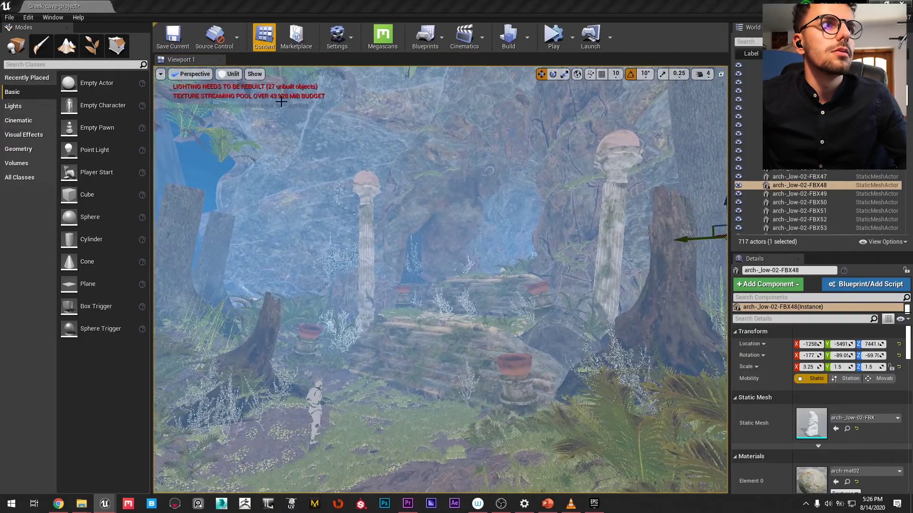
# Step: Bring the Content Browser over the viewport, go to the root Content folder and start an asset import
pyautogui.moveTo(912, 253); pyautogui.dragTo(357, 152)
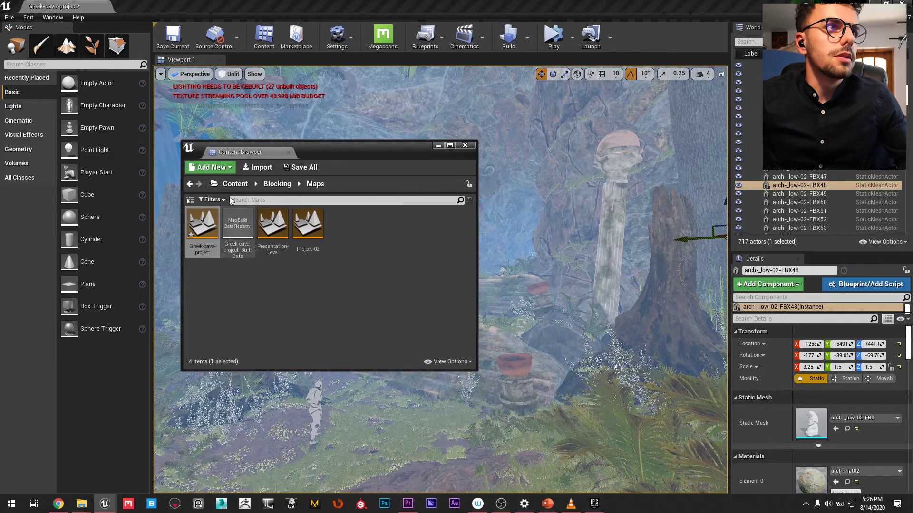
pyautogui.click(233, 184)
pyautogui.click(255, 169)
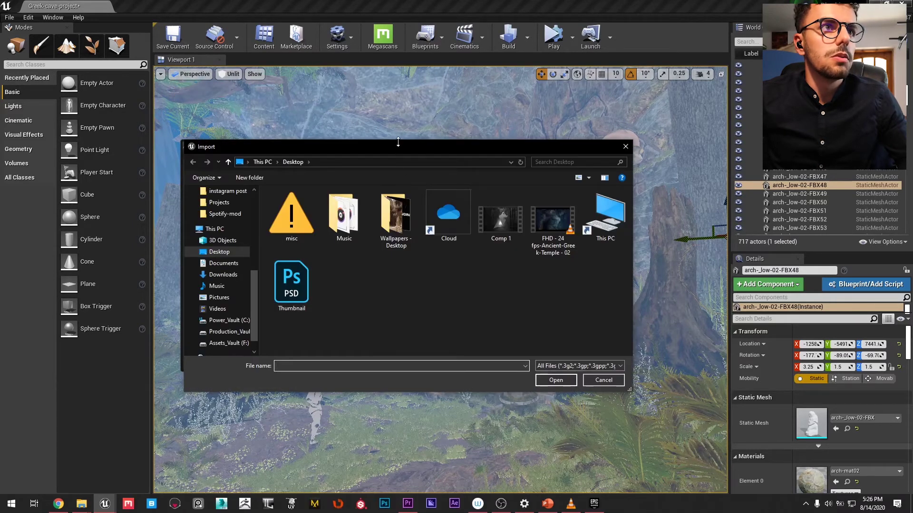
pyautogui.moveTo(401, 151); pyautogui.dragTo(686, 138)
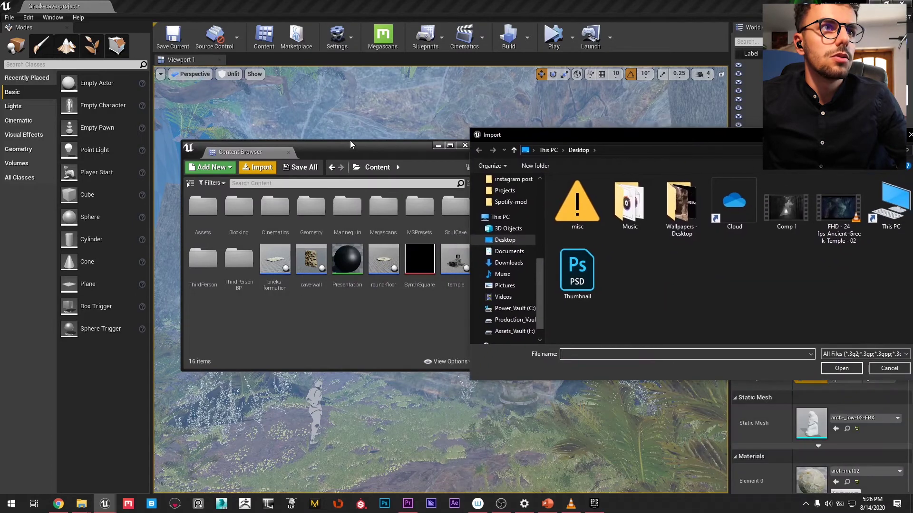
# Step: Import firepit-low-fbx from 6_Ancient_Greek_Environment > Assets > Firepit > OBJ-only on the Production_Vault drive
pyautogui.click(513, 320)
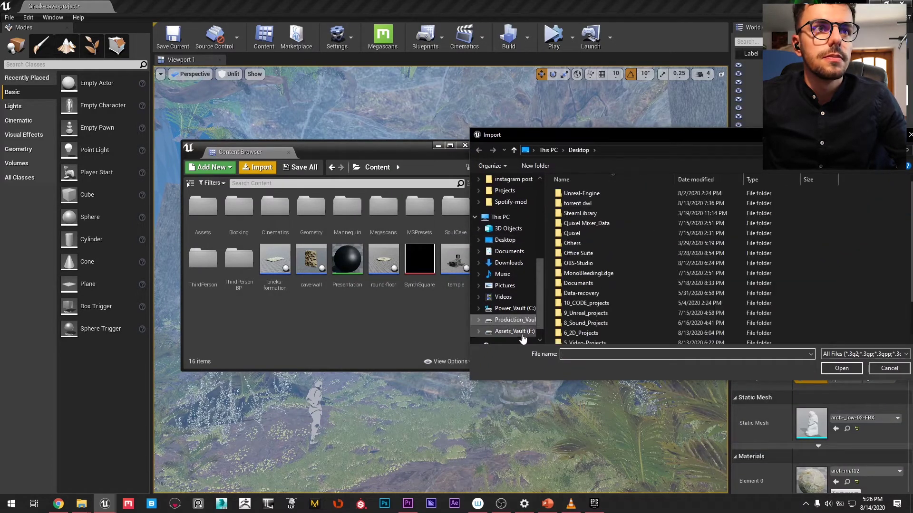
pyautogui.scroll(-2, 594, 309)
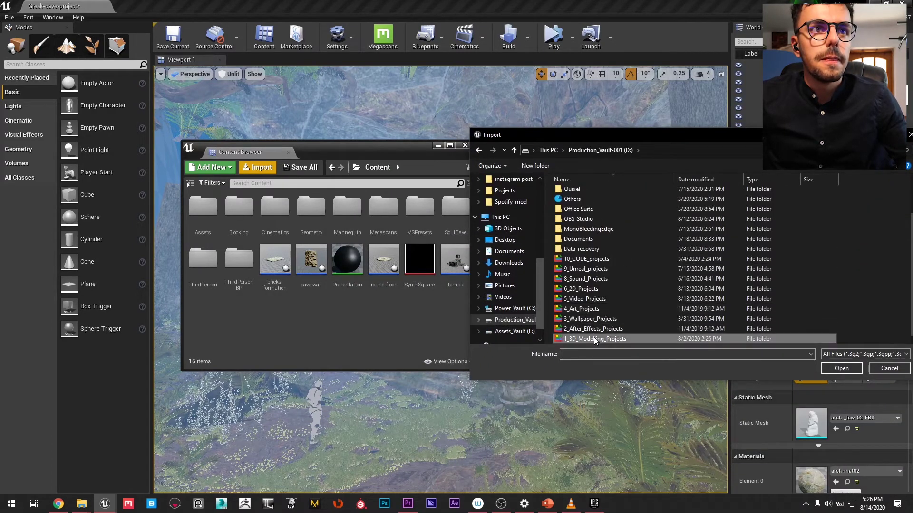
pyautogui.doubleClick(594, 337)
pyautogui.doubleClick(607, 243)
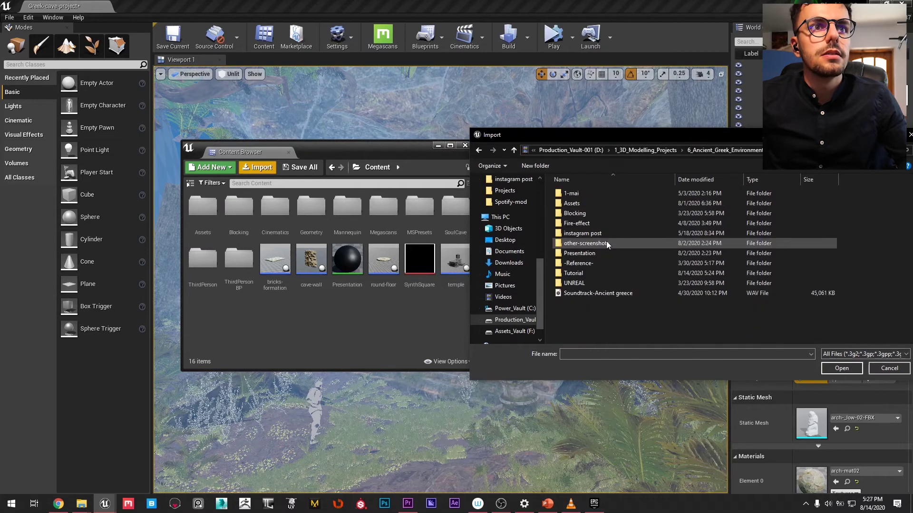
pyautogui.doubleClick(595, 204)
pyautogui.doubleClick(584, 194)
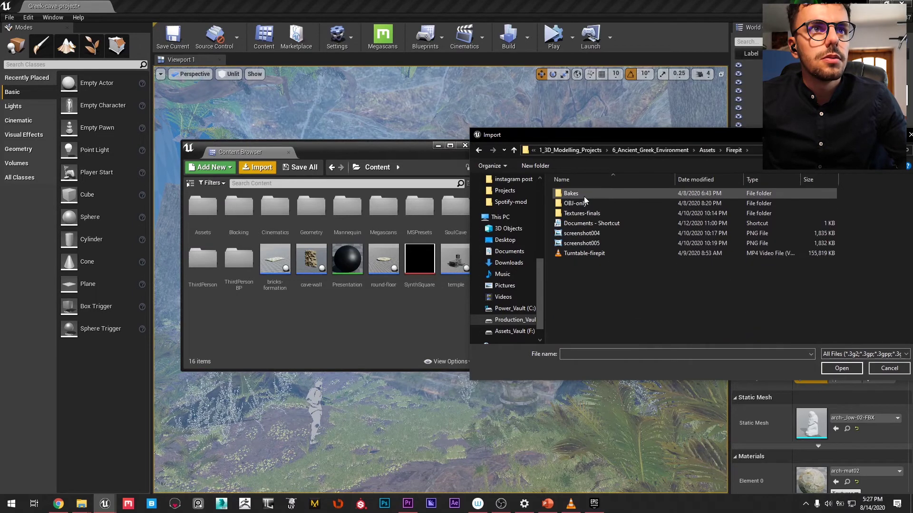
pyautogui.doubleClick(590, 204)
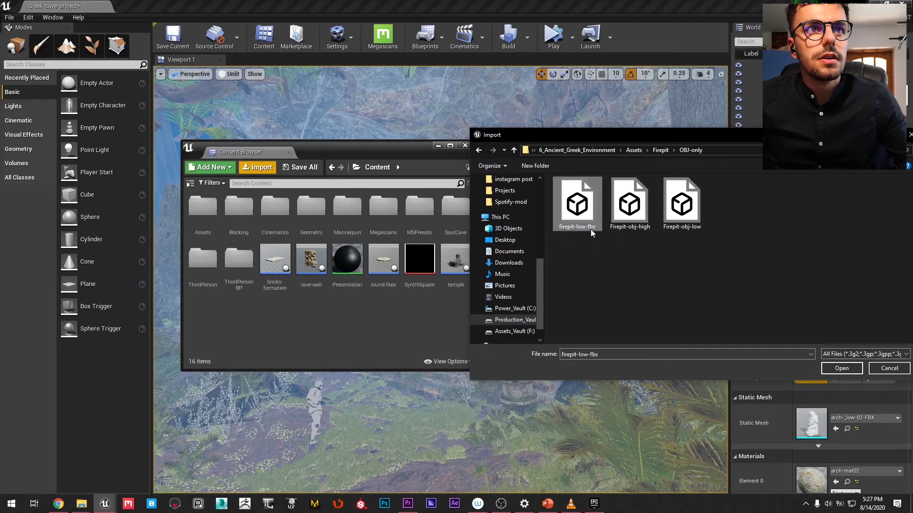
pyautogui.click(837, 371)
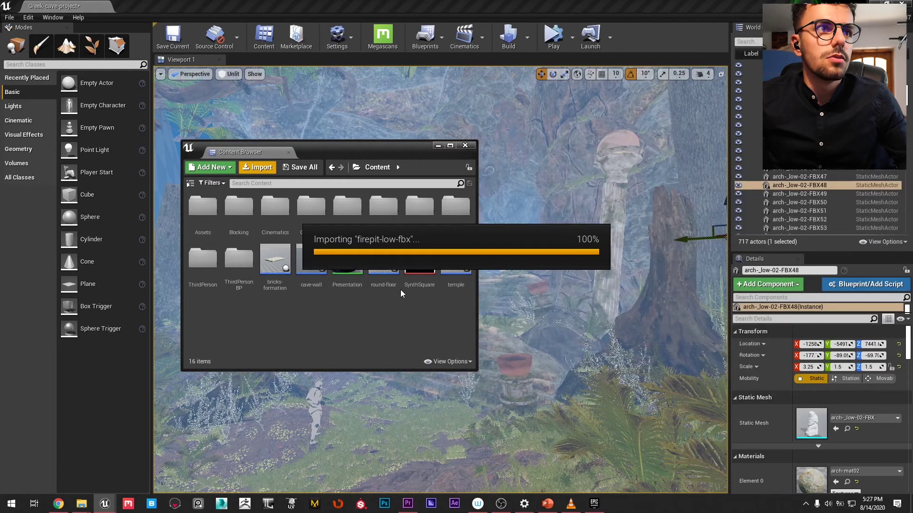
pyautogui.click(482, 401)
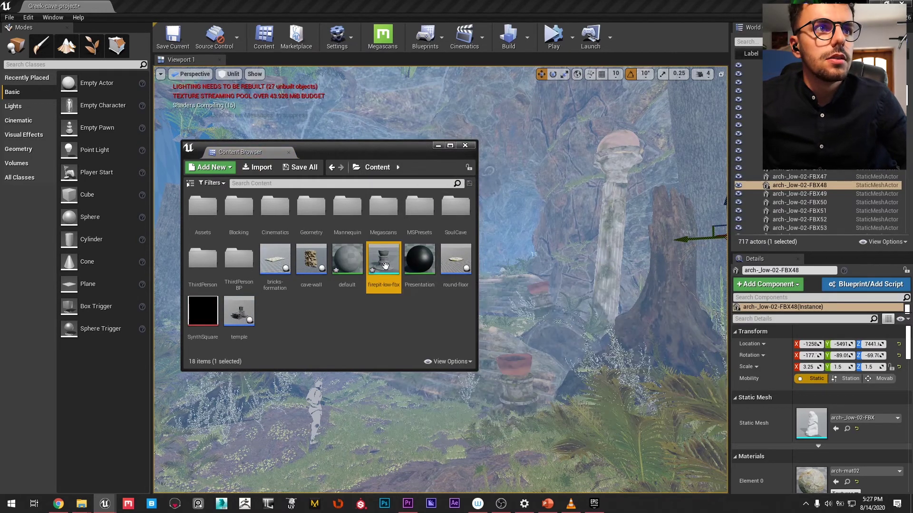
# Step: Place the imported firepit-low-fbx mesh on the grass in front of the existing firepit
pyautogui.moveTo(385, 265); pyautogui.dragTo(526, 427)
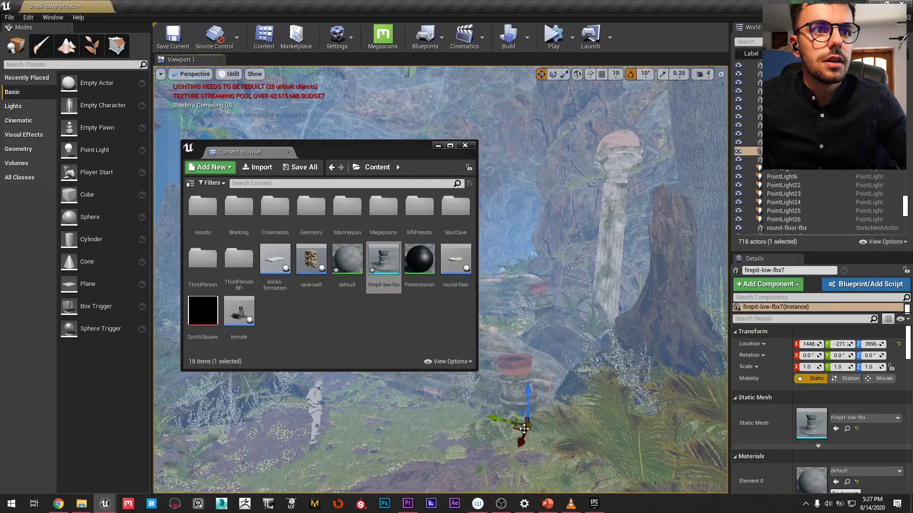
pyautogui.moveTo(525, 427); pyautogui.dragTo(517, 352, button='right')
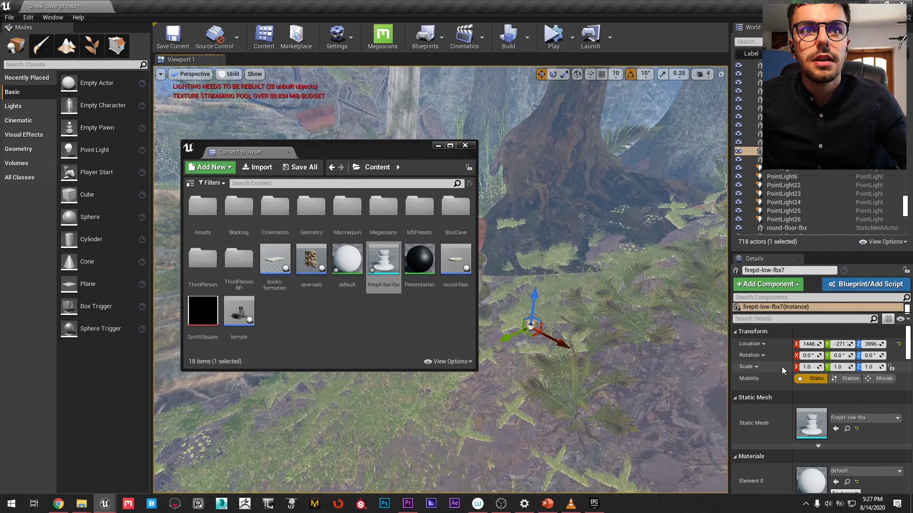
pyautogui.moveTo(537, 348); pyautogui.dragTo(707, 367, button='right')
# Step: Set the placed firepit's scale to 10 on X, Y and Z
pyautogui.click(810, 367)
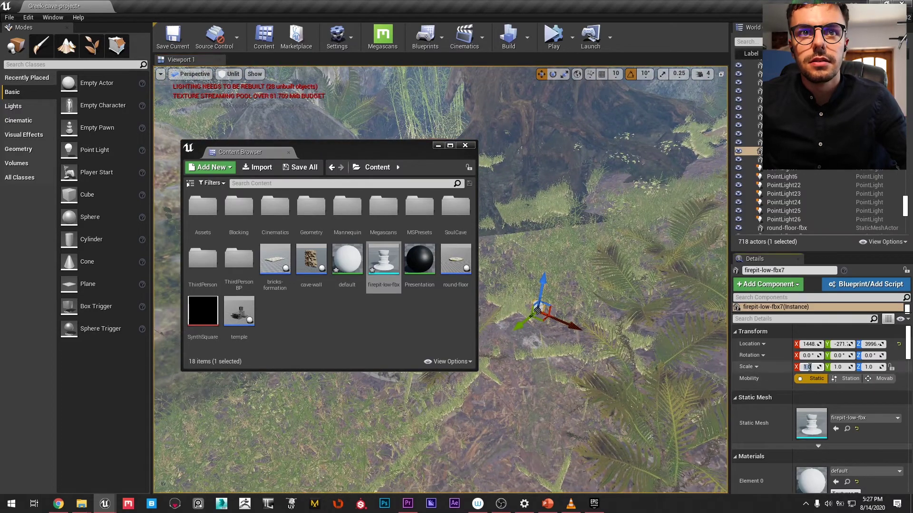
pyautogui.write('10')
pyautogui.press('Tab')
pyautogui.write('10')
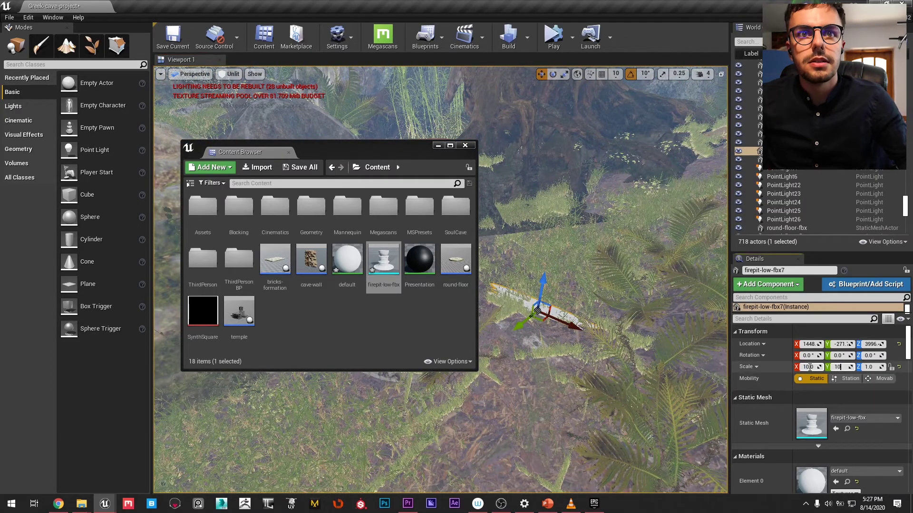
pyautogui.press('Tab')
pyautogui.write('10')
pyautogui.press('Return')
# Step: Move the white firepit to about Y 100.5 and Z 4043 so its base sits on the grass near the mannequin
pyautogui.moveTo(524, 284); pyautogui.dragTo(528, 192)
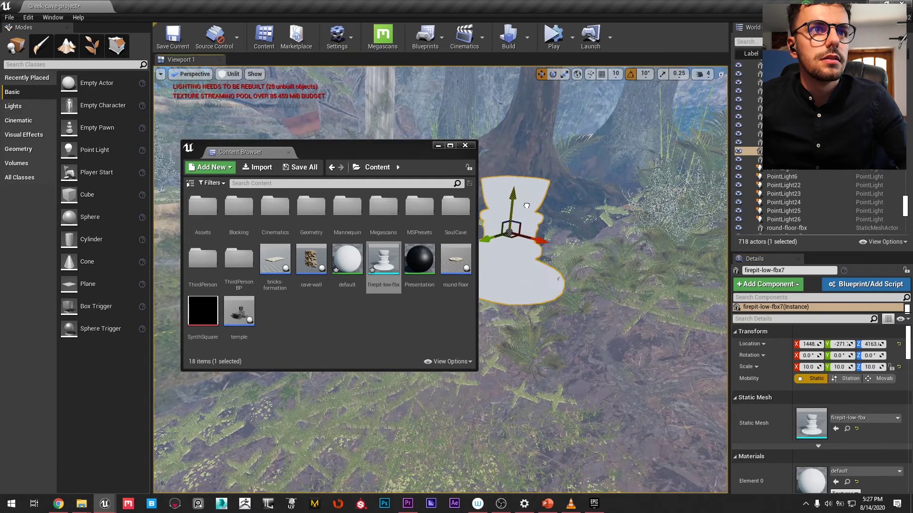
pyautogui.moveTo(544, 258)
pyautogui.mouseDown(button='right')
pyautogui.moveTo(570, 273)
pyautogui.moveTo(537, 264)
pyautogui.moveTo(543, 257)
pyautogui.mouseUp(button='right')
pyautogui.moveTo(544, 258); pyautogui.dragTo(399, 303)
pyautogui.moveTo(523, 304); pyautogui.dragTo(494, 309, button='right')
pyautogui.moveTo(578, 249)
pyautogui.mouseDown(button='right')
pyautogui.moveTo(561, 252)
pyautogui.moveTo(578, 249)
pyautogui.mouseUp(button='right')
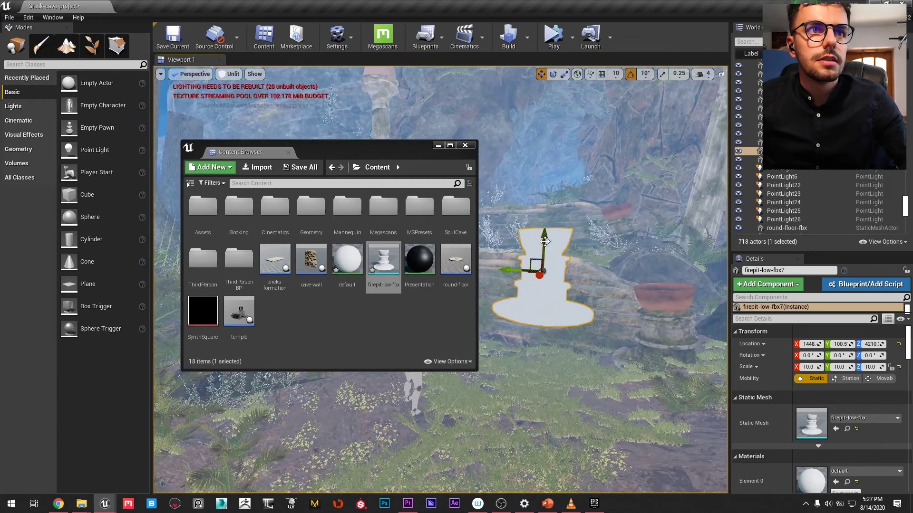
pyautogui.moveTo(544, 241); pyautogui.dragTo(550, 306)
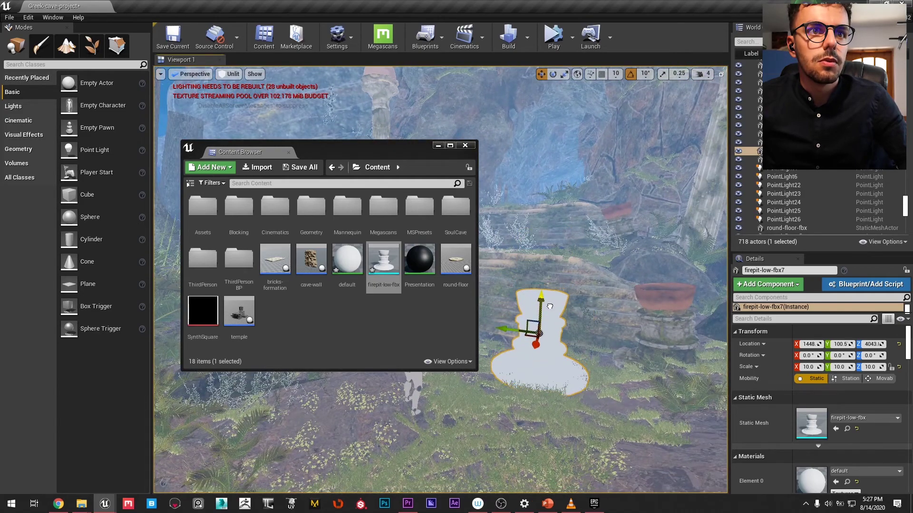
pyautogui.moveTo(551, 299)
pyautogui.mouseDown(button='right')
pyautogui.moveTo(580, 295)
pyautogui.moveTo(556, 292)
pyautogui.mouseUp(button='right')
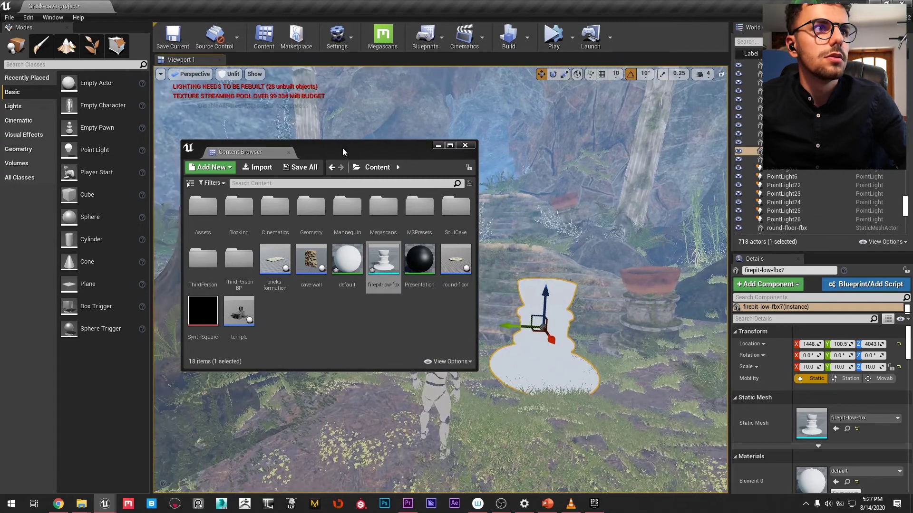
# Step: Open the firepit material's node graph and move the occlusion Texture Sample node closer to the Multiply node it feeds
pyautogui.moveTo(342, 147); pyautogui.dragTo(282, 103)
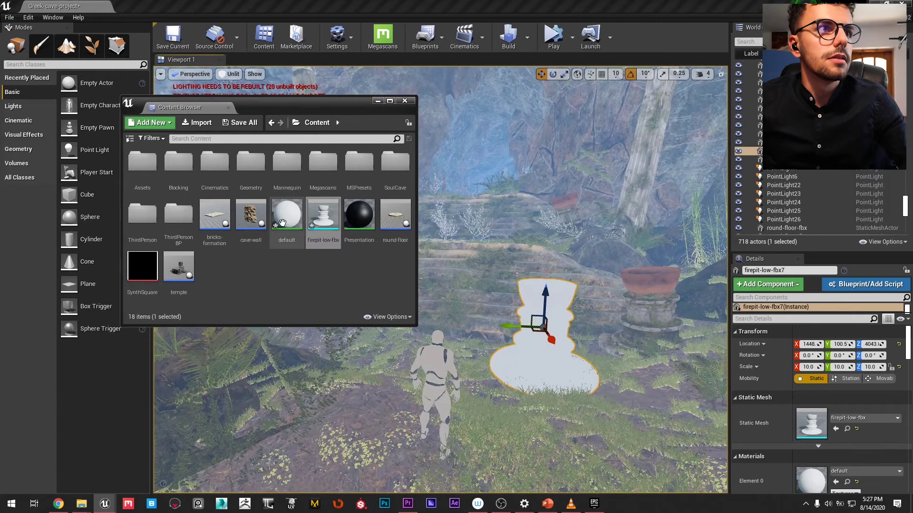
pyautogui.click(306, 287)
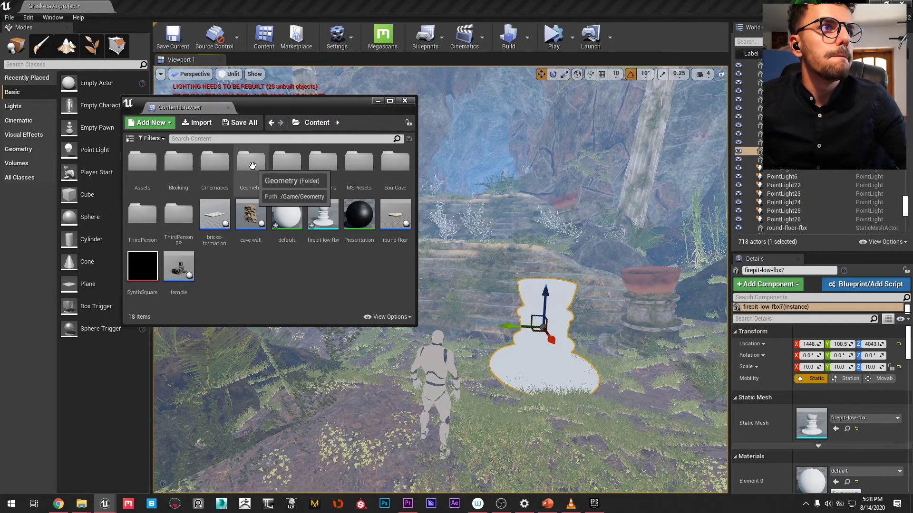
pyautogui.doubleClick(288, 220)
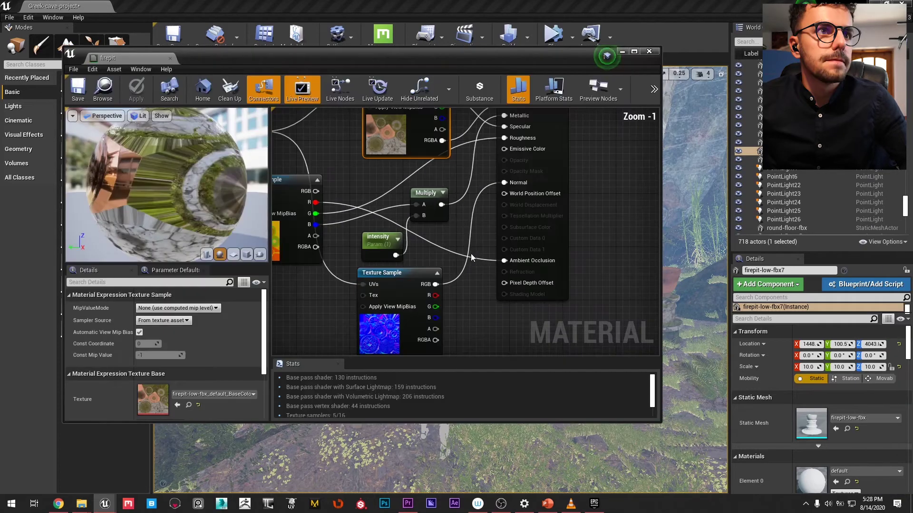
pyautogui.moveTo(471, 253); pyautogui.dragTo(485, 274, button='right')
pyautogui.scroll(-1, 480, 268)
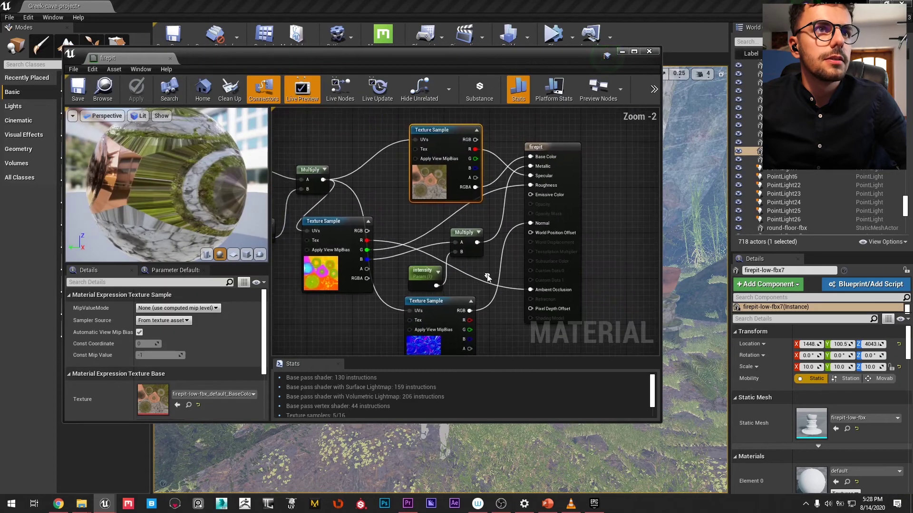
pyautogui.moveTo(455, 56); pyautogui.dragTo(444, 40)
pyautogui.scroll(-1, 466, 262)
pyautogui.moveTo(466, 262); pyautogui.dragTo(497, 276, button='right')
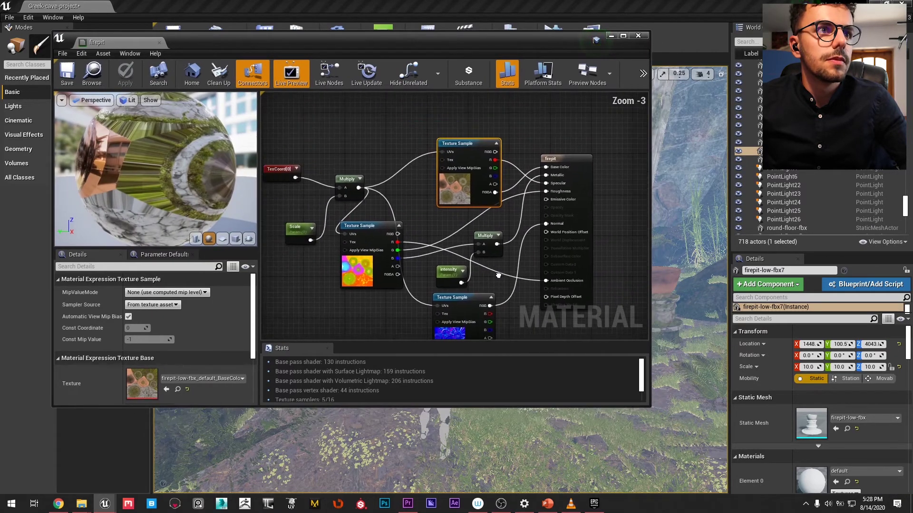
pyautogui.moveTo(362, 226); pyautogui.dragTo(394, 253)
pyautogui.scroll(3, 394, 253)
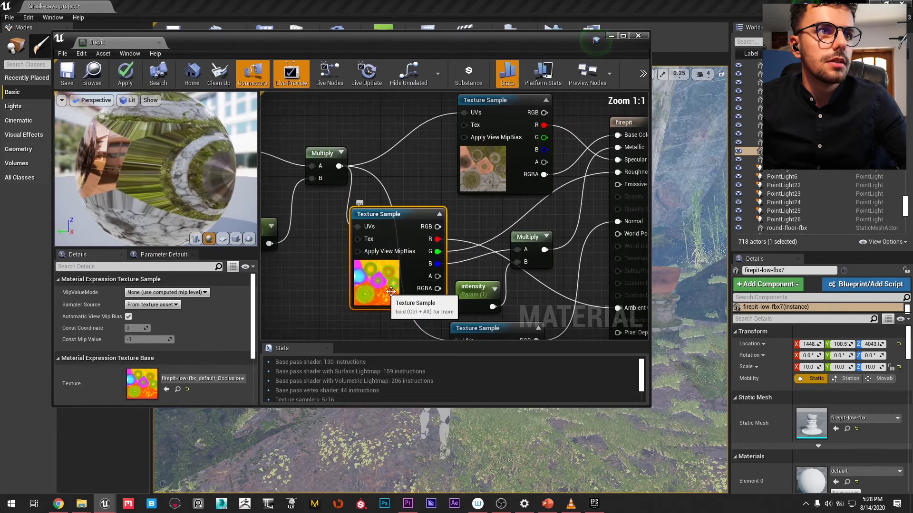
# Step: Examine the firepit material graph, tracing the texture, intensity and scale nodes to the material's inputs, including Ambient Occlusion
pyautogui.moveTo(377, 282); pyautogui.dragTo(357, 293, button='right')
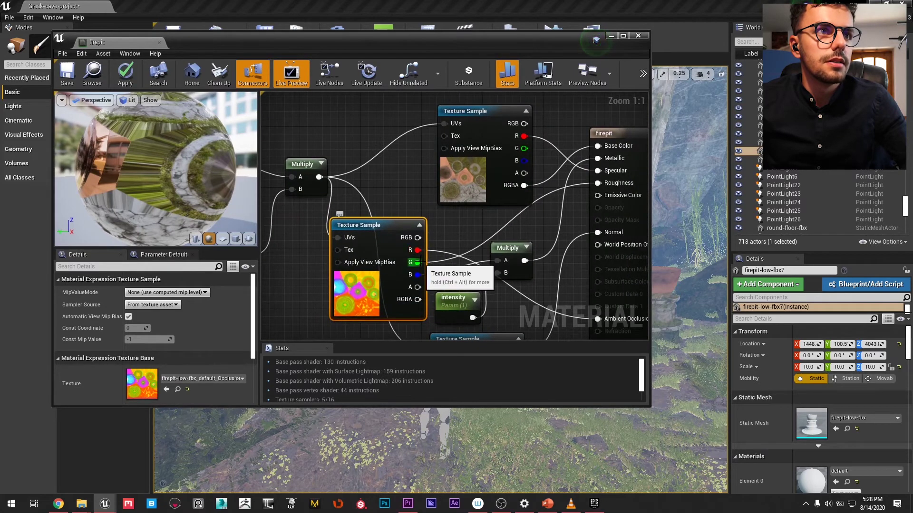
pyautogui.moveTo(457, 249); pyautogui.dragTo(411, 244, button='right')
pyautogui.moveTo(575, 186); pyautogui.dragTo(537, 125, button='right')
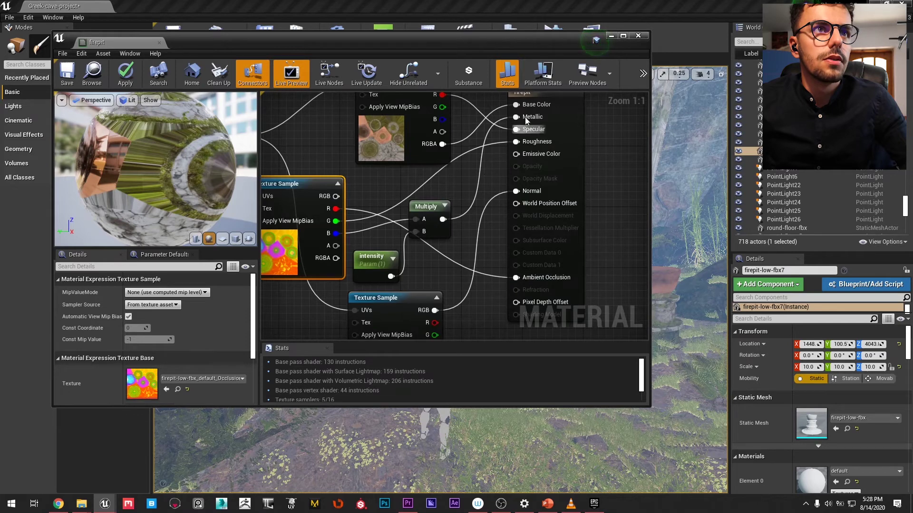
pyautogui.moveTo(525, 122); pyautogui.dragTo(552, 166, button='right')
pyautogui.moveTo(513, 266); pyautogui.dragTo(532, 205, button='right')
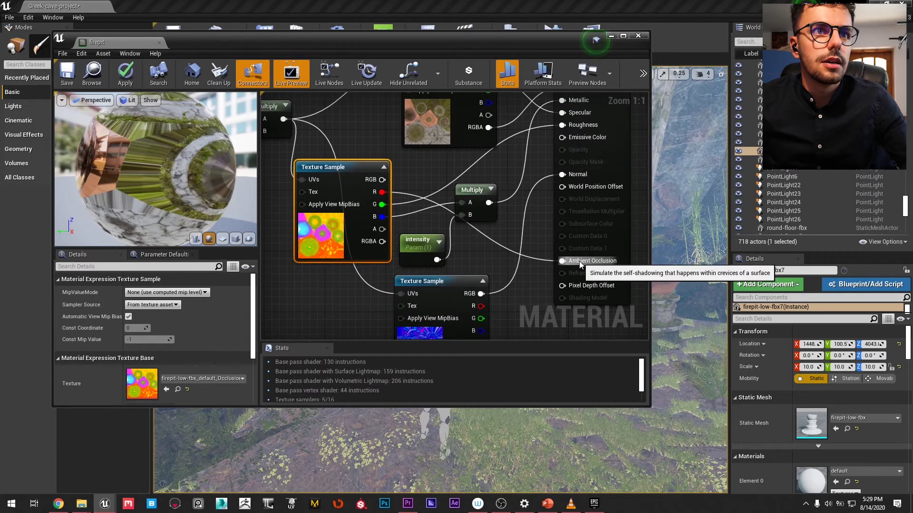
pyautogui.moveTo(476, 257); pyautogui.dragTo(521, 254, button='right')
pyautogui.scroll(-2, 537, 302)
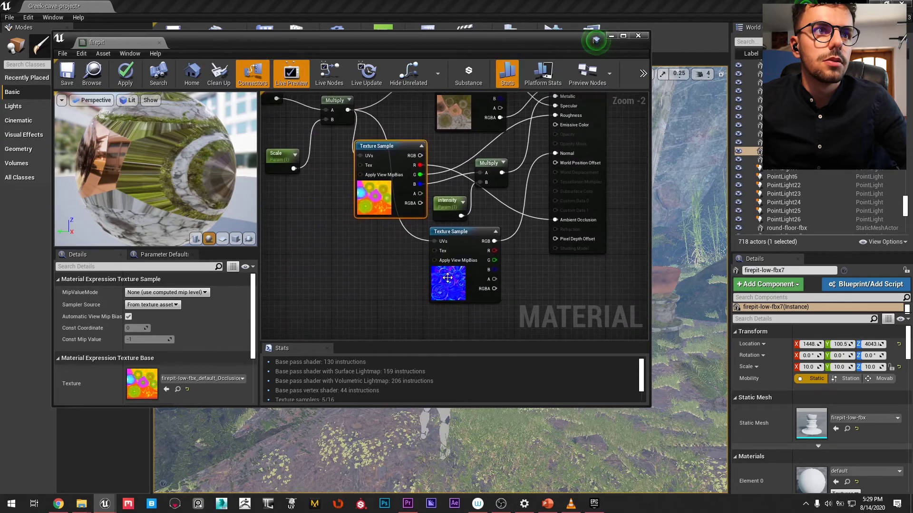
pyautogui.moveTo(485, 207); pyautogui.dragTo(482, 297, button='right')
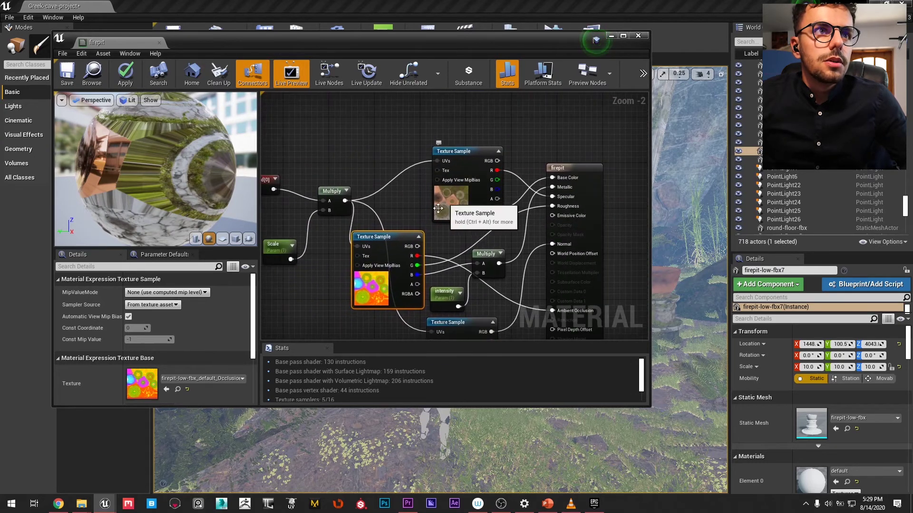
pyautogui.moveTo(447, 221); pyautogui.dragTo(428, 176, button='right')
pyautogui.scroll(2, 450, 178)
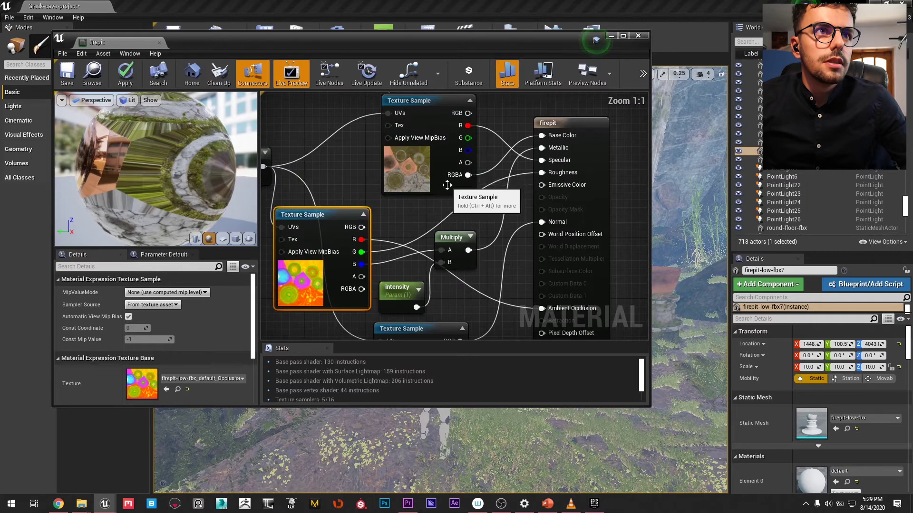
pyautogui.scroll(-4, 447, 181)
pyautogui.moveTo(478, 270); pyautogui.dragTo(473, 276, button='right')
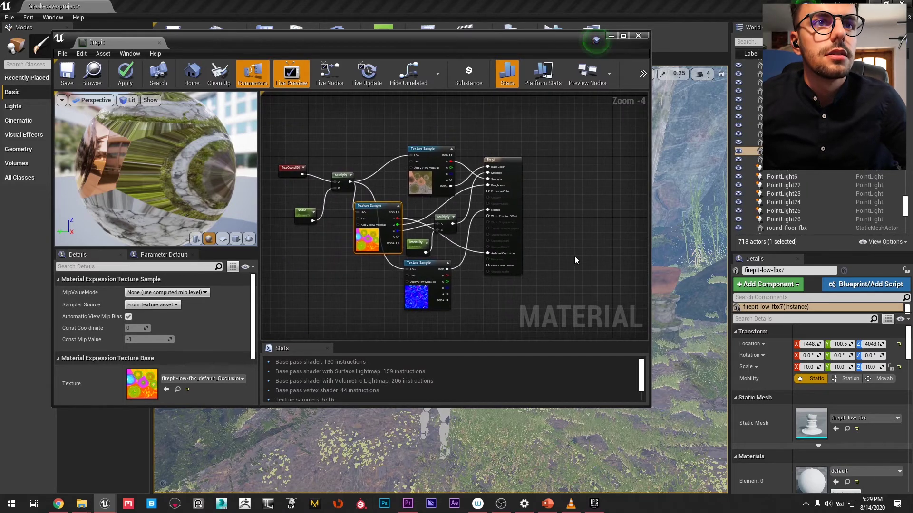
# Step: Discard the pending firepit material changes and apply the firepit material to the newly placed mesh in the level
pyautogui.click(637, 36)
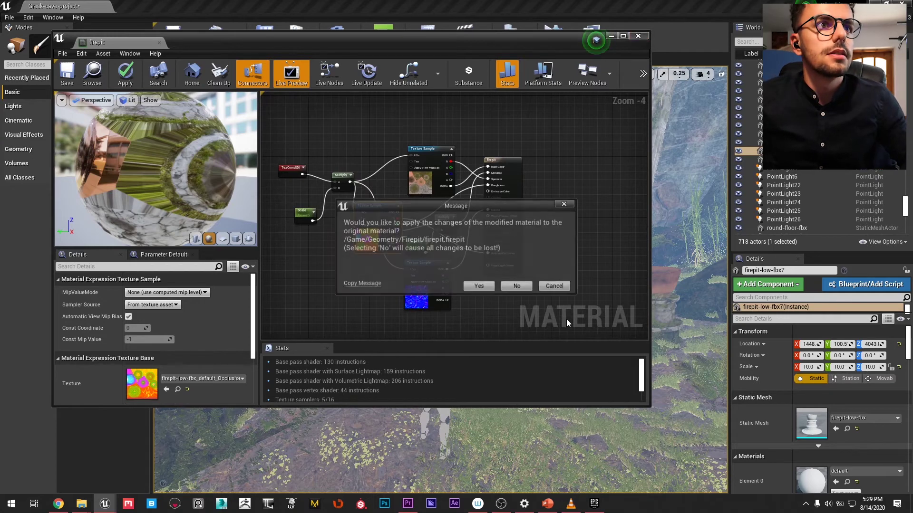
pyautogui.click(518, 286)
pyautogui.moveTo(182, 181); pyautogui.dragTo(559, 371)
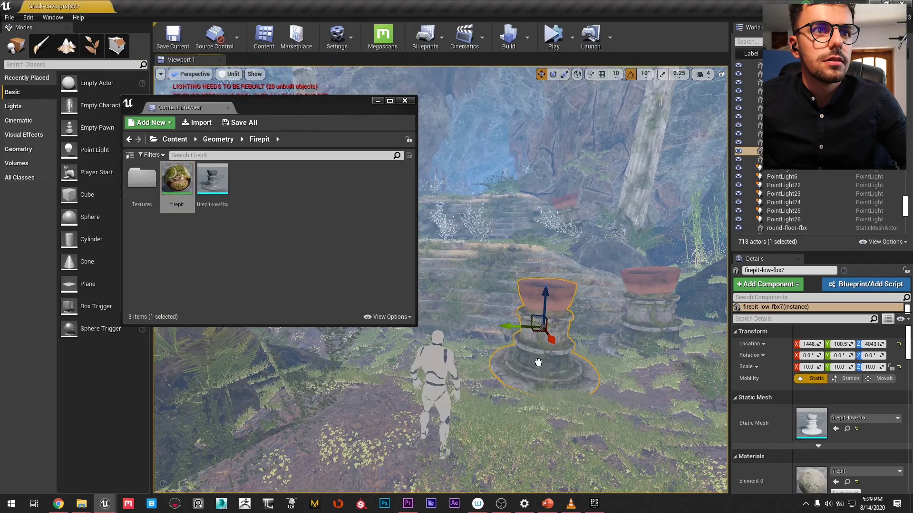
pyautogui.click(405, 100)
# Step: Switch the viewport to Lit shading to inspect the placed firepit up close, and delete that copy from the level
pyautogui.click(233, 74)
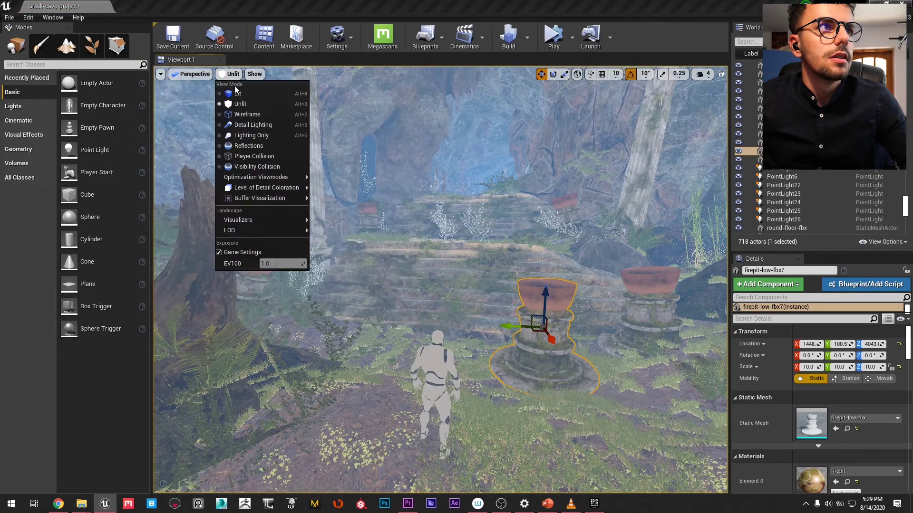
pyautogui.click(243, 100)
pyautogui.press('f')
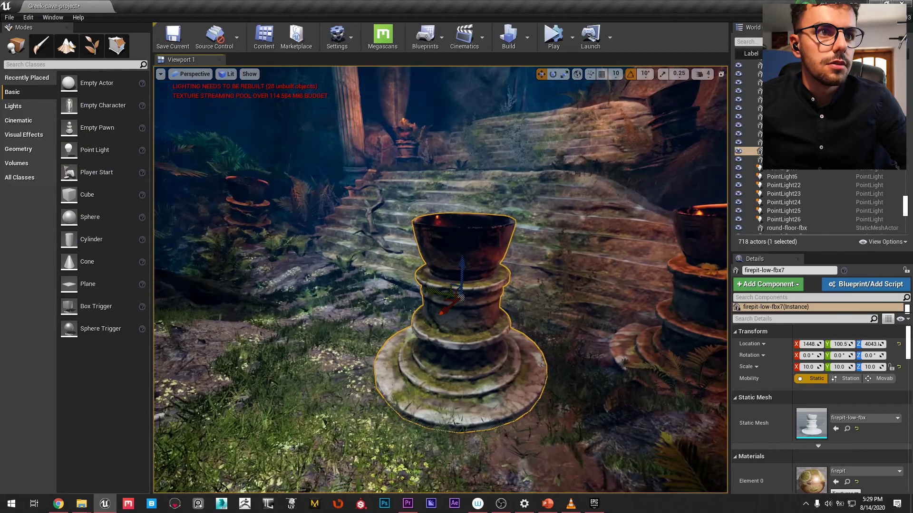
pyautogui.moveTo(479, 352); pyautogui.dragTo(504, 354, button='right')
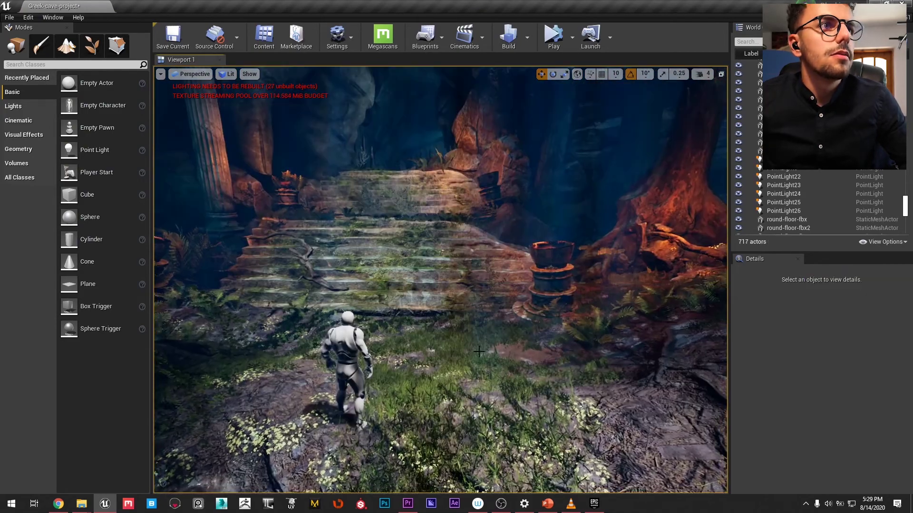
# Step: View the scene through CineCameraActor1, Camera - KeyShot, Camera - Entrance, Camera - Closeup and Sequence1-Camera1 in turn
pyautogui.click(191, 75)
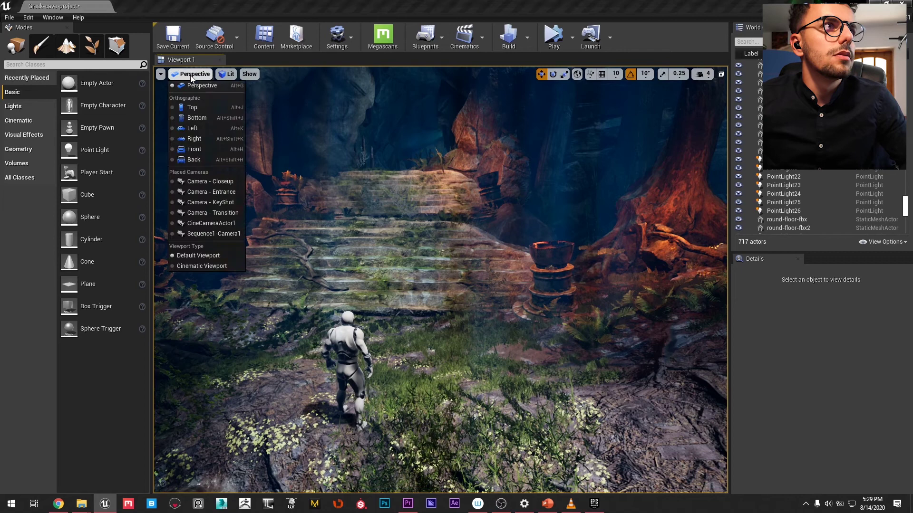
pyautogui.click(204, 223)
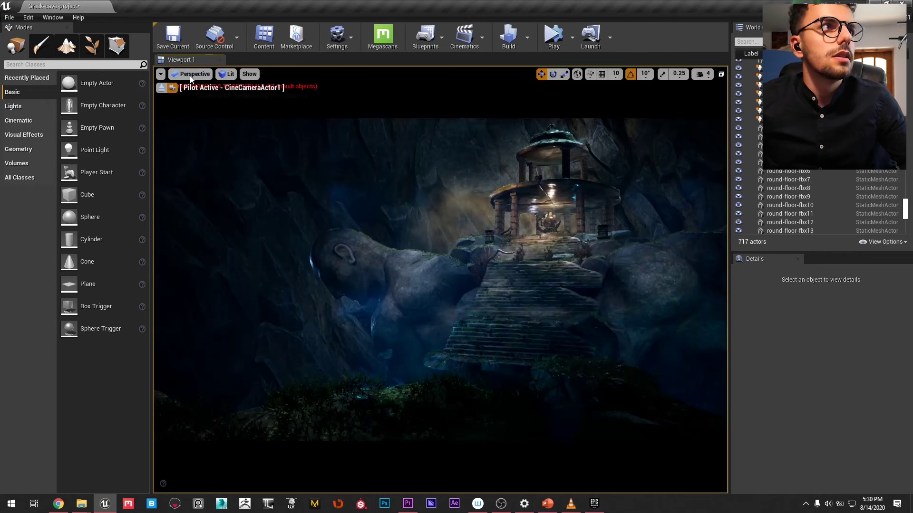
pyautogui.click(162, 89)
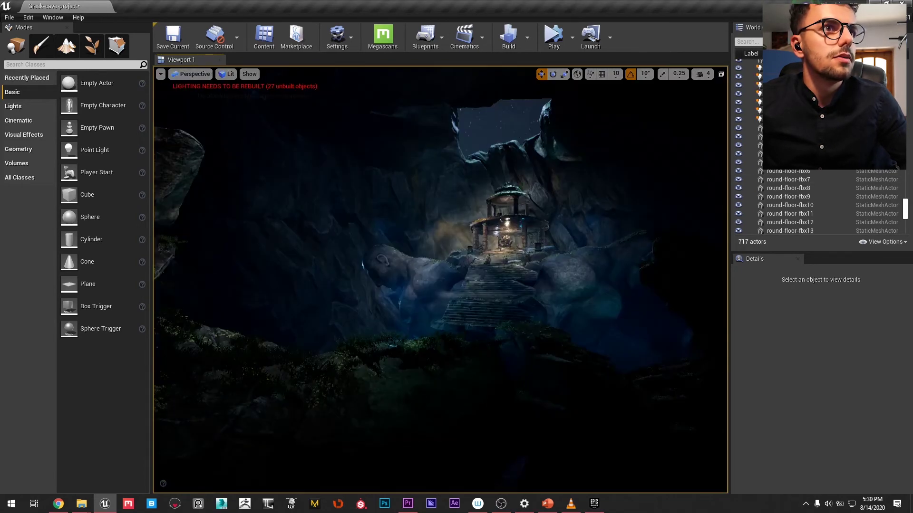
pyautogui.click(194, 75)
pyautogui.click(200, 203)
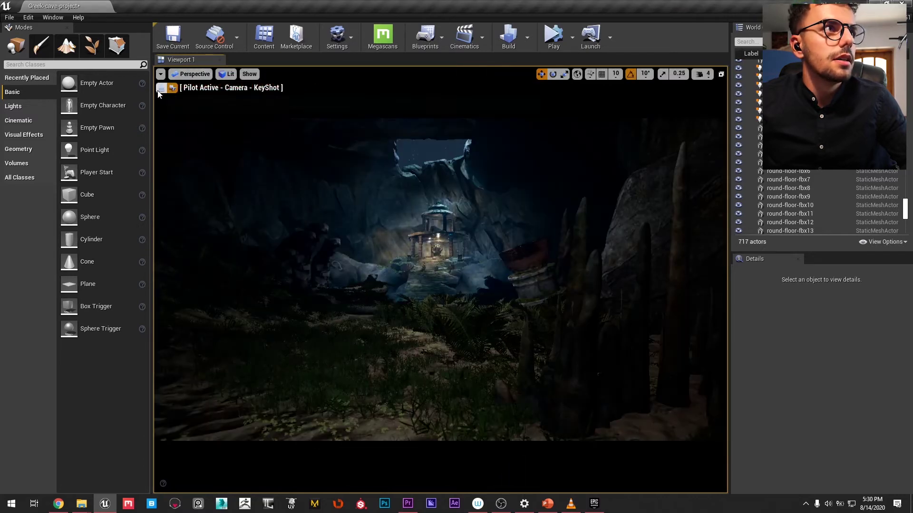
pyautogui.click(186, 75)
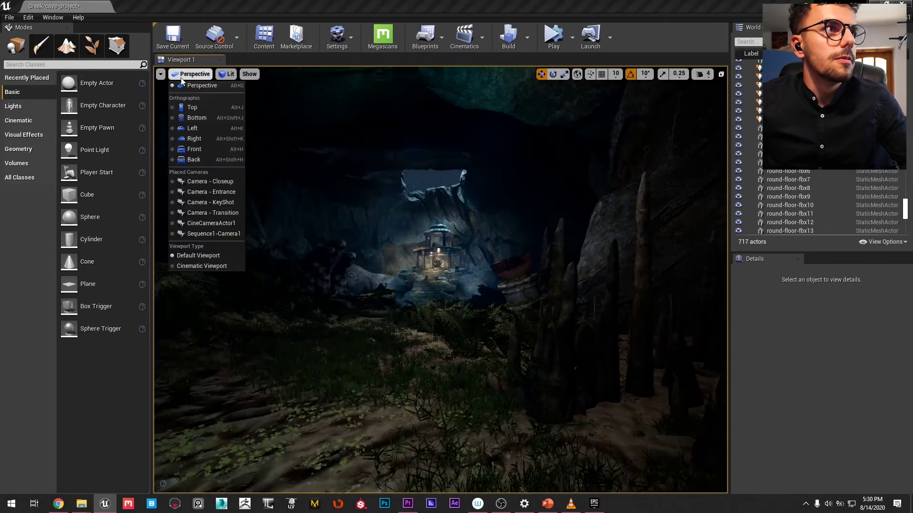
pyautogui.click(208, 191)
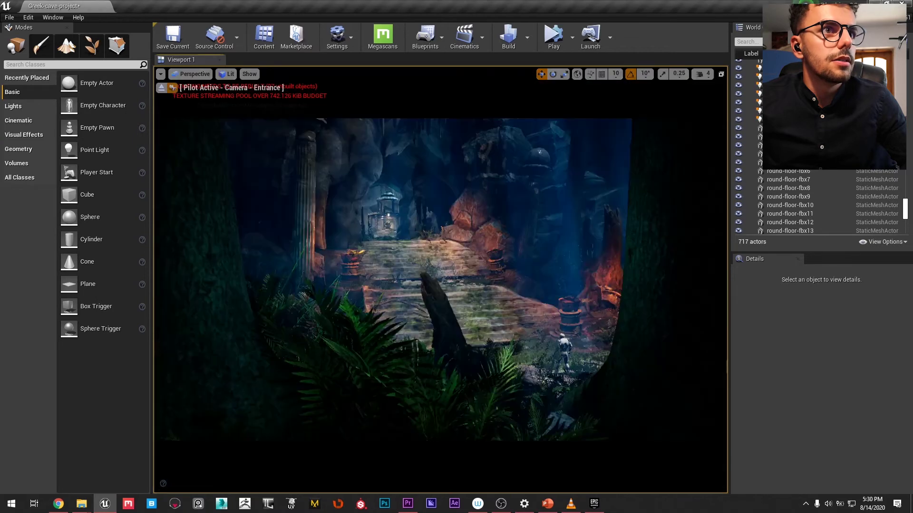
pyautogui.click(188, 74)
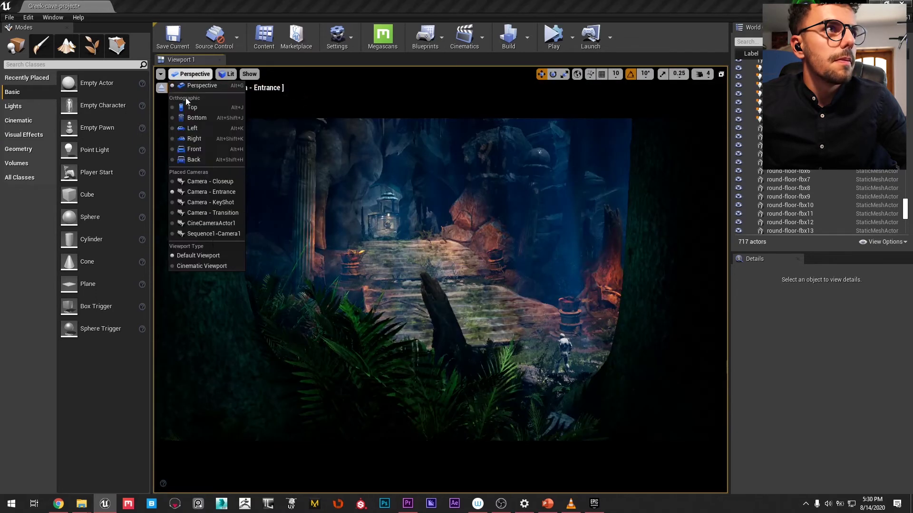
pyautogui.click(216, 182)
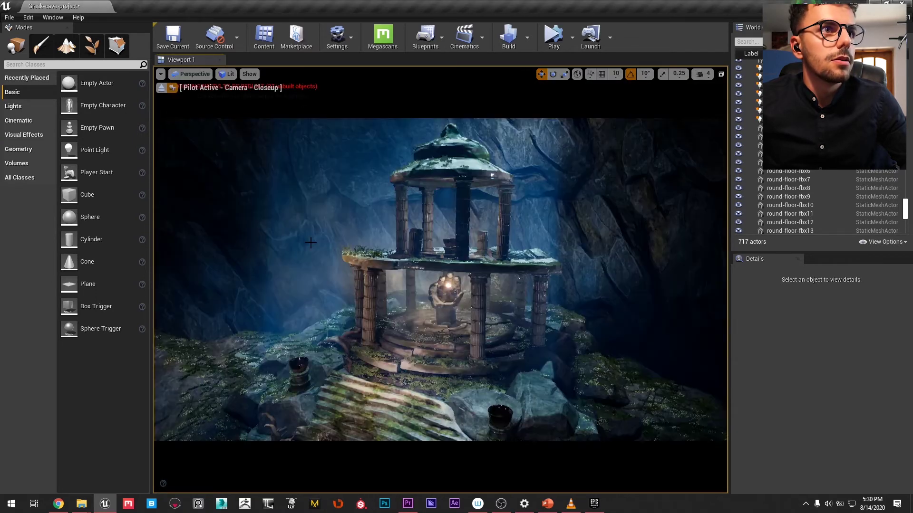
pyautogui.click(184, 74)
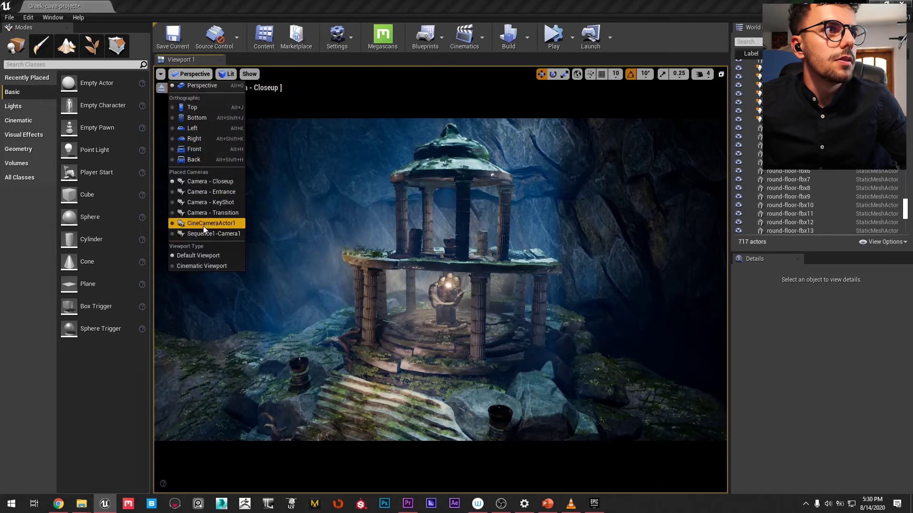
pyautogui.click(204, 213)
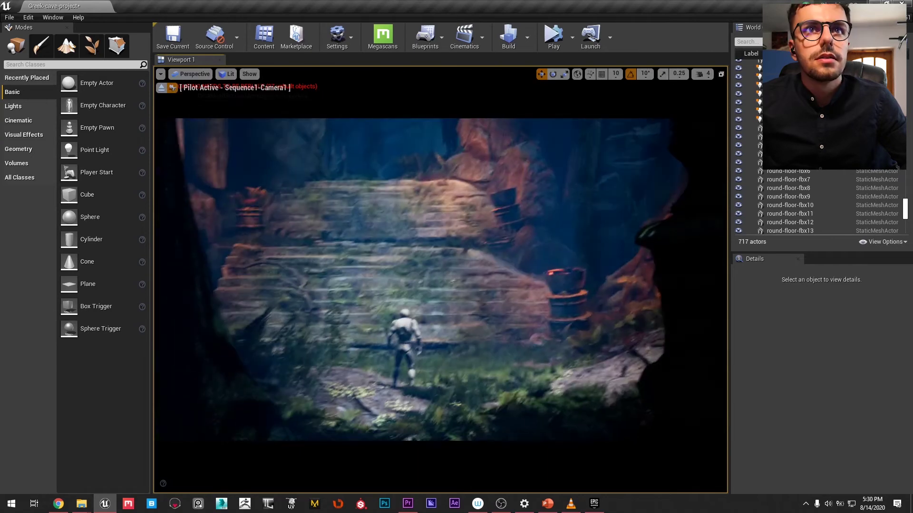
# Step: Find the Sequence-cam2 actor among the level's actors and open its level sequence in Sequencer
pyautogui.scroll(4, 827, 181)
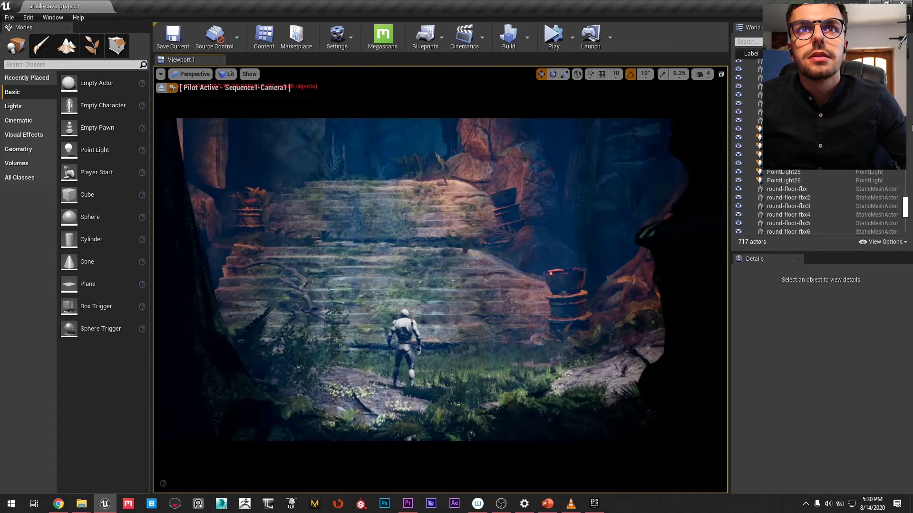
pyautogui.moveTo(905, 206); pyautogui.dragTo(906, 71)
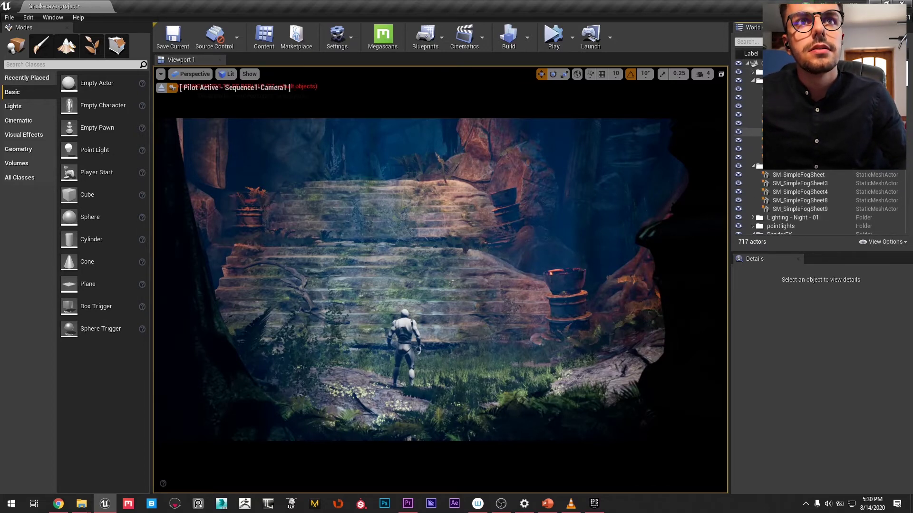
pyautogui.click(785, 148)
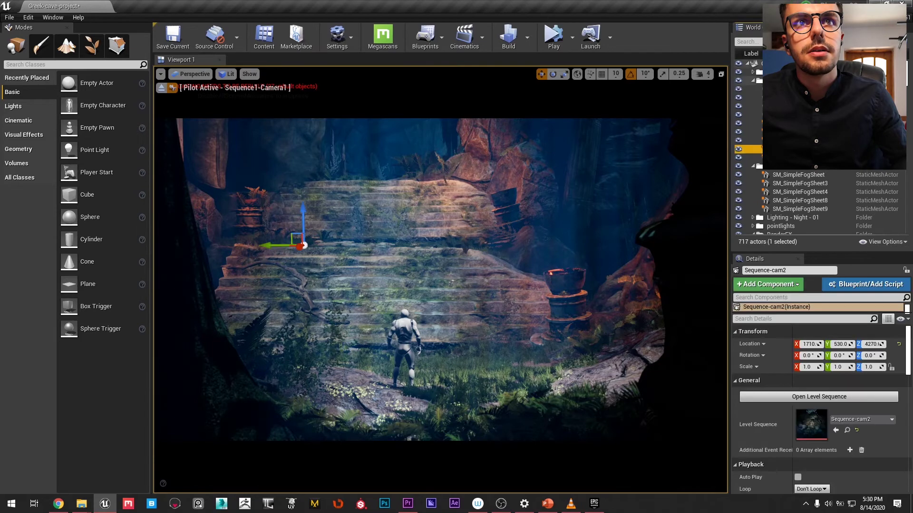
pyautogui.rightClick(792, 150)
pyautogui.click(838, 177)
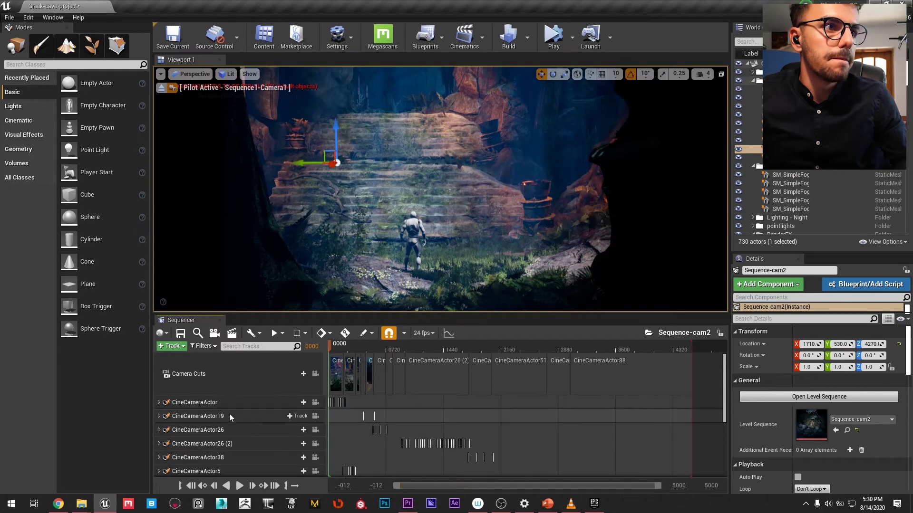
# Step: Look through the CineCameraActor tracks and their keyframes in Sequence-cam2
pyautogui.scroll(-4, 226, 412)
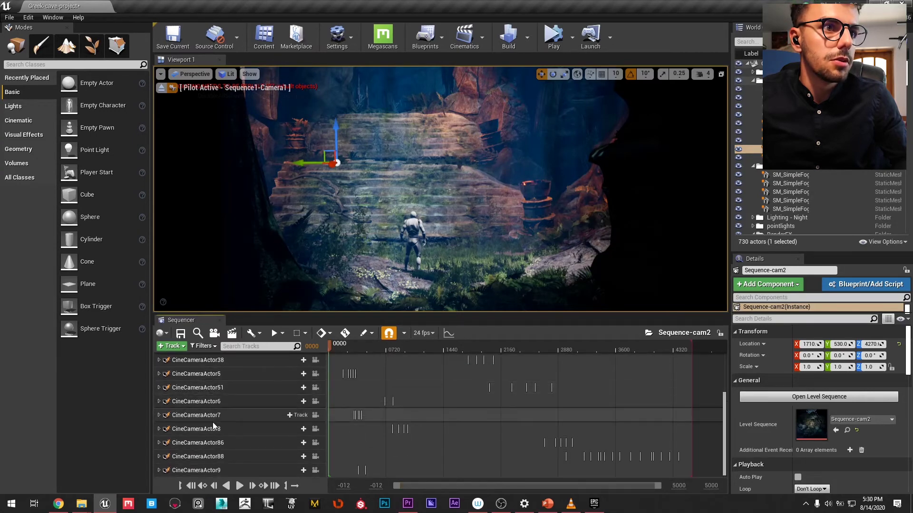
pyautogui.scroll(3, 210, 442)
pyautogui.scroll(2, 212, 452)
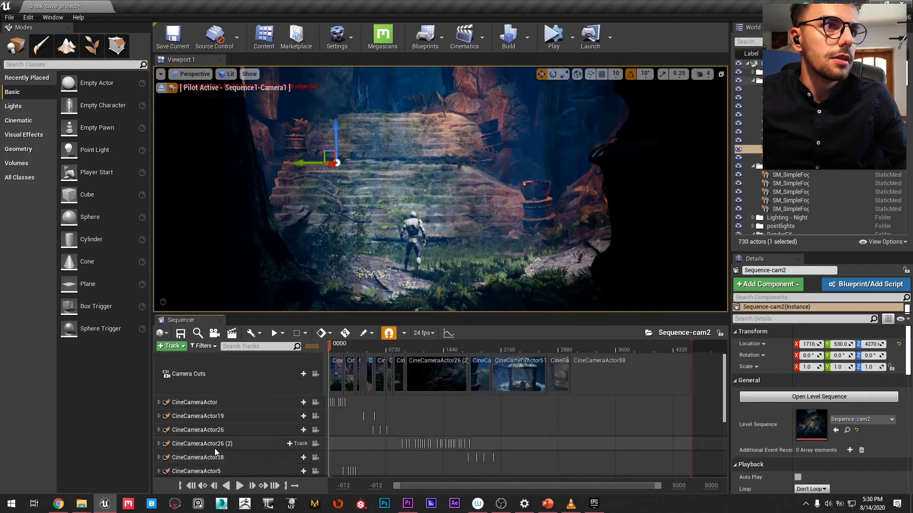
pyautogui.scroll(-1, 218, 407)
pyautogui.scroll(-3, 219, 405)
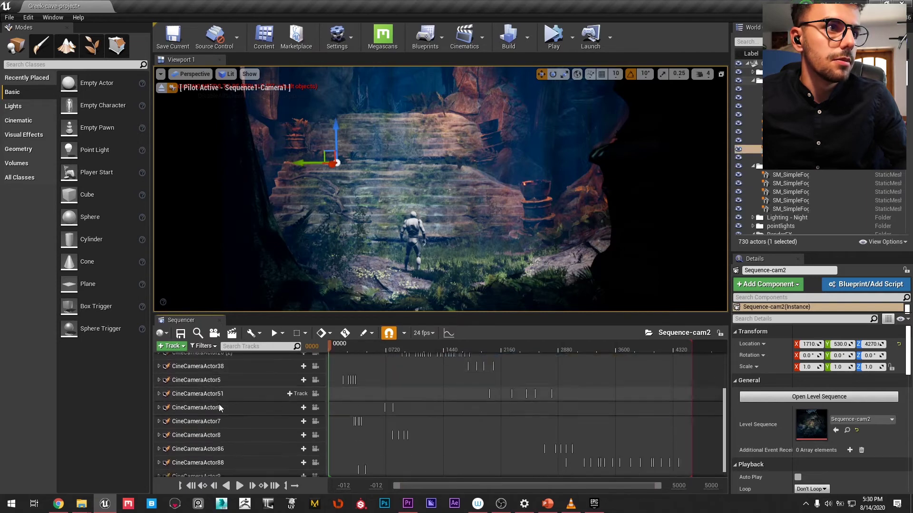
pyautogui.scroll(4, 259, 461)
# Step: Play Sequence-cam2 from frame -012 in a Cinematic Viewport locked to the Camera Cuts track
pyautogui.moveTo(343, 349); pyautogui.dragTo(326, 347)
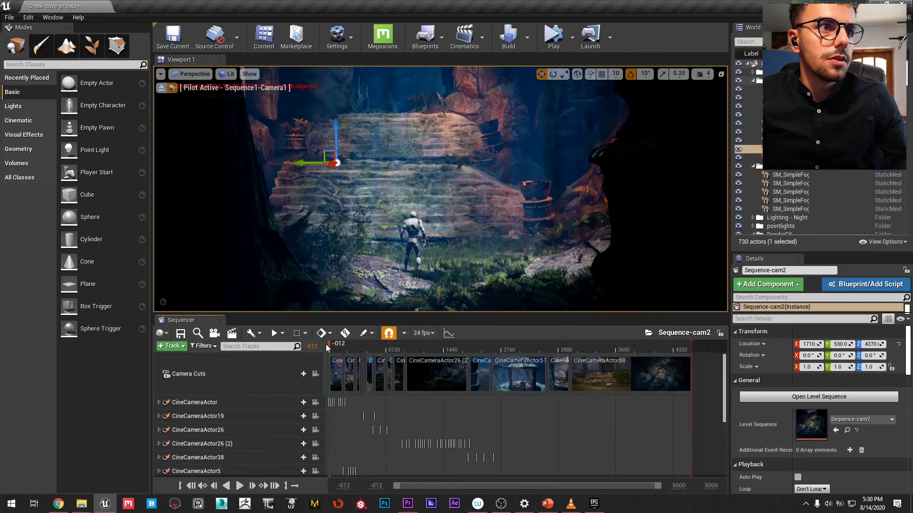
pyautogui.click(184, 75)
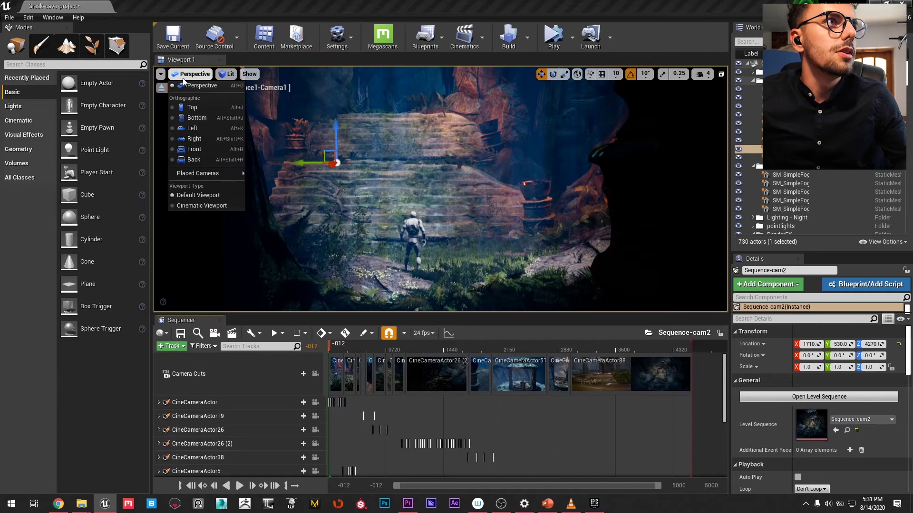
pyautogui.click(203, 207)
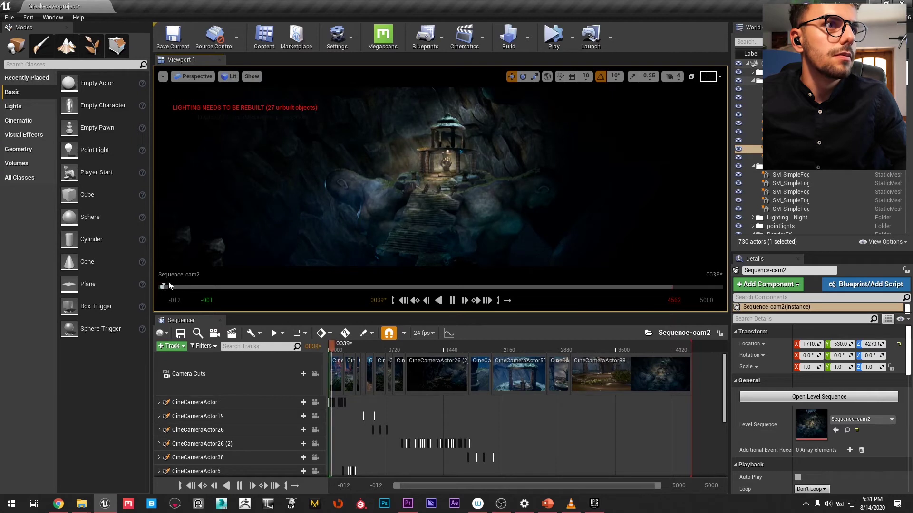
pyautogui.click(315, 374)
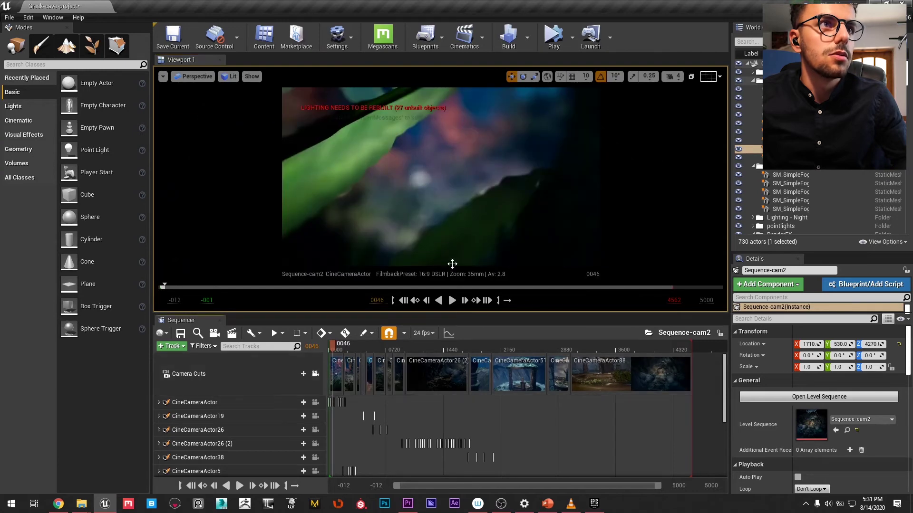
pyautogui.moveTo(331, 346); pyautogui.dragTo(324, 344)
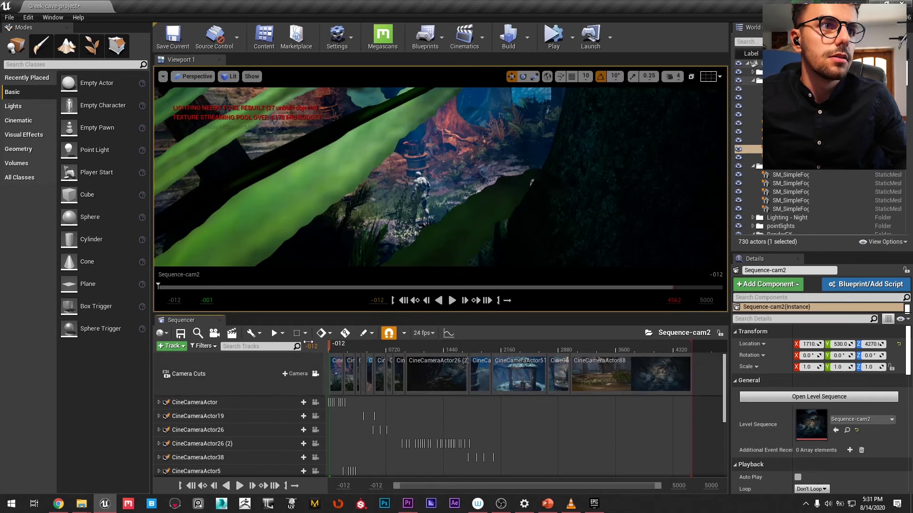
pyautogui.press('space')
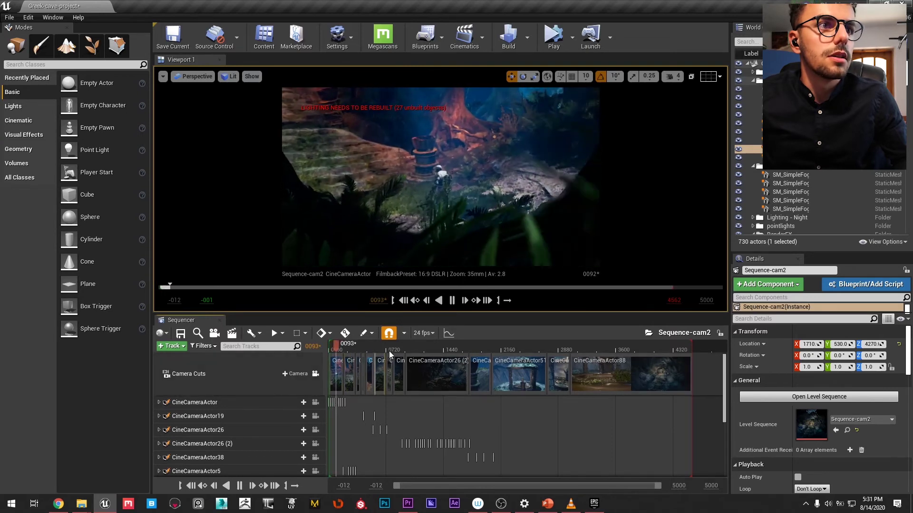
# Step: Pause the playback, expand the CineCameraActor track and view the scene through that camera around frame 0130
pyautogui.press('space')
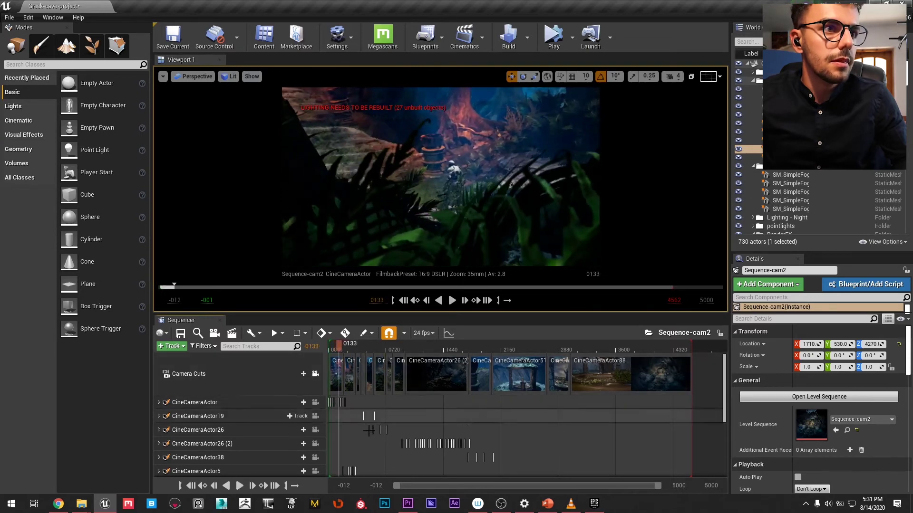
pyautogui.click(157, 403)
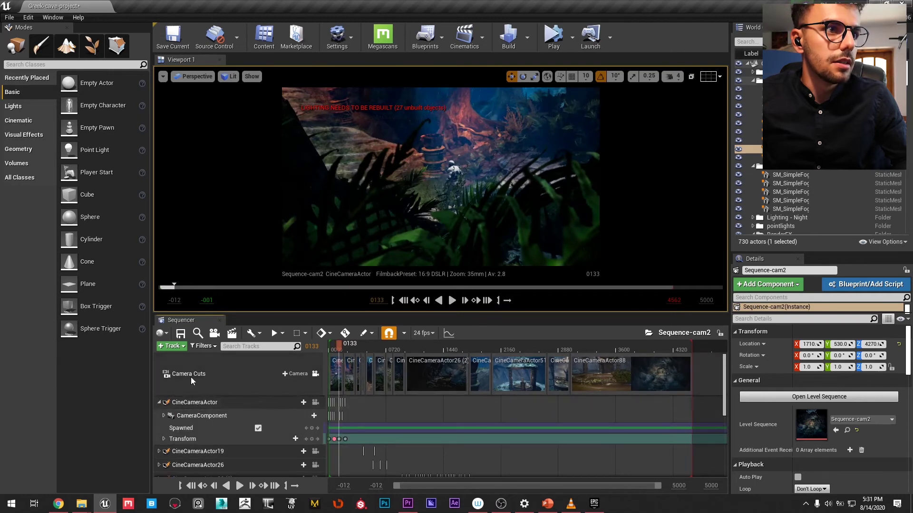
pyautogui.scroll(-1, 190, 378)
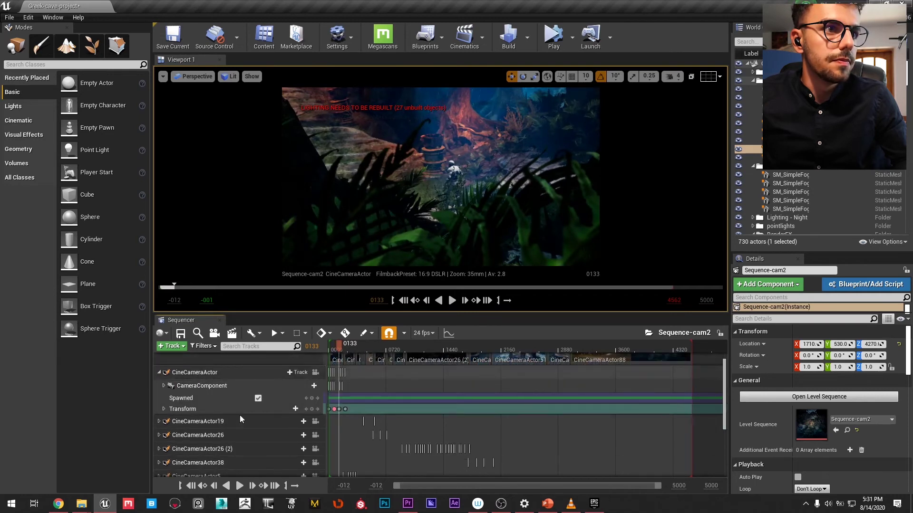
pyautogui.click(316, 372)
pyautogui.moveTo(339, 344)
pyautogui.mouseDown()
pyautogui.moveTo(329, 346)
pyautogui.moveTo(346, 347)
pyautogui.moveTo(326, 346)
pyautogui.moveTo(350, 349)
pyautogui.moveTo(339, 347)
pyautogui.mouseUp()
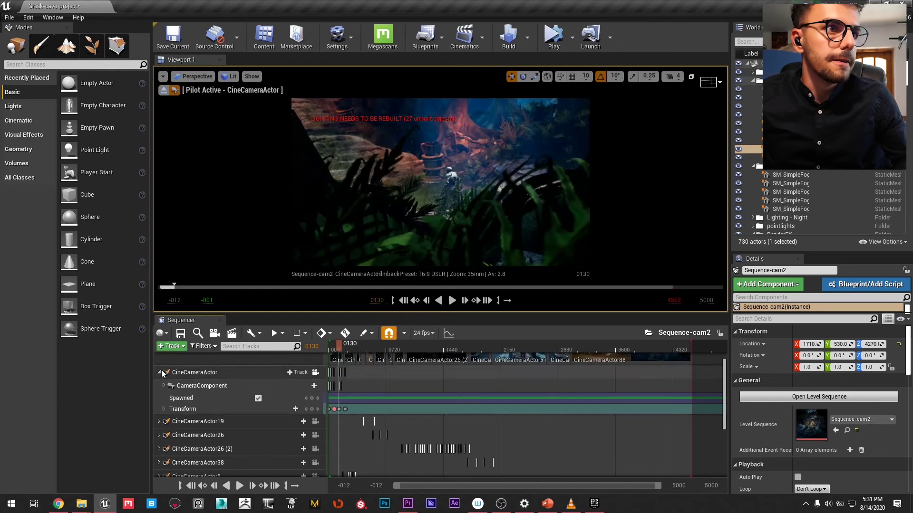
# Step: View the scene through CineCameraActor19 and CineCameraActor26, playing the CineCameraActor26 shot up to frame 0687
pyautogui.click(315, 421)
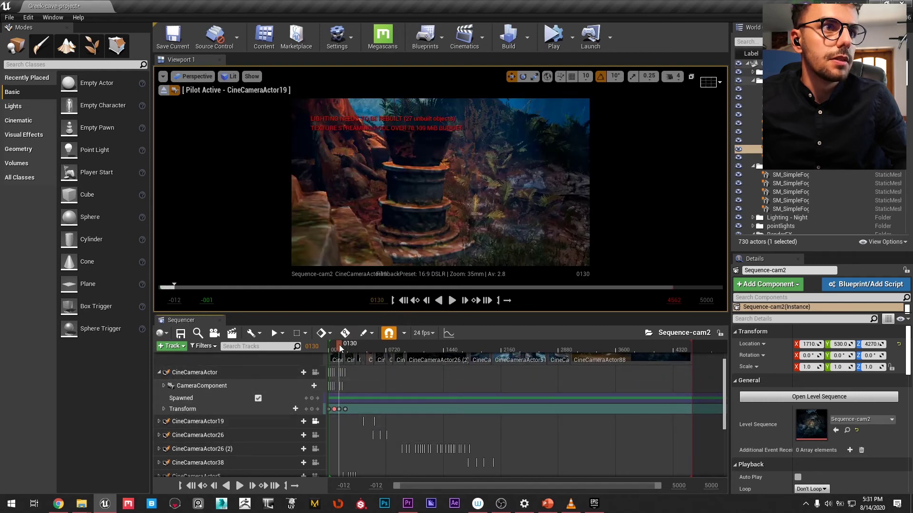
pyautogui.moveTo(345, 350); pyautogui.dragTo(382, 347)
pyautogui.click(405, 346)
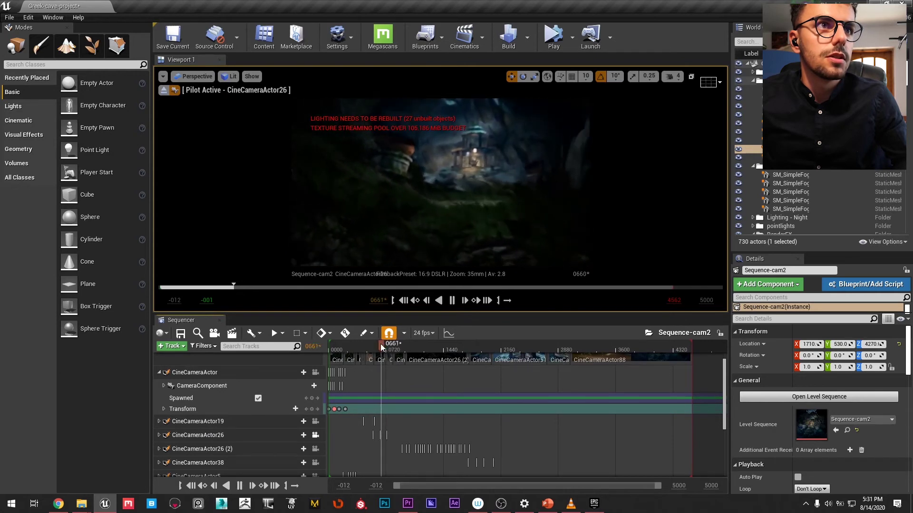
pyautogui.press('space')
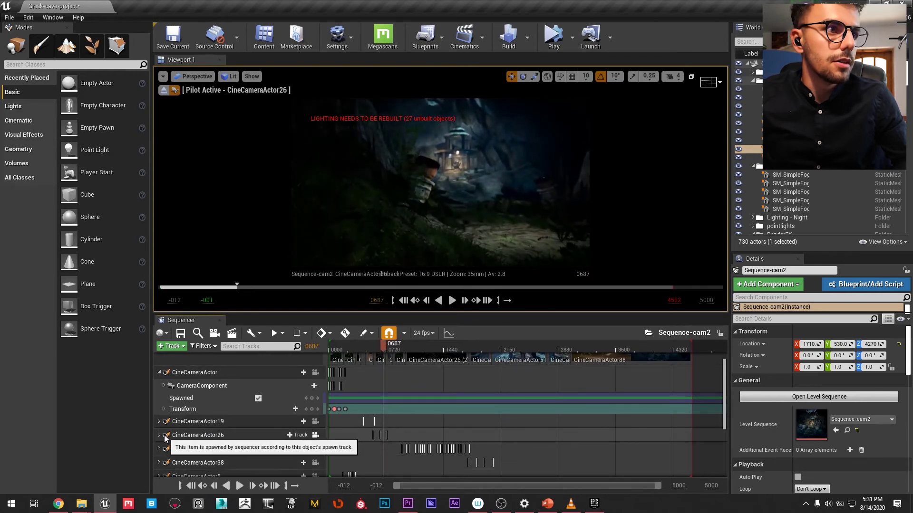
# Step: Return to CineCameraActor at frame -012 and expand its Location, Rotation and Scale transform channels to inspect their keyframes
pyautogui.click(164, 409)
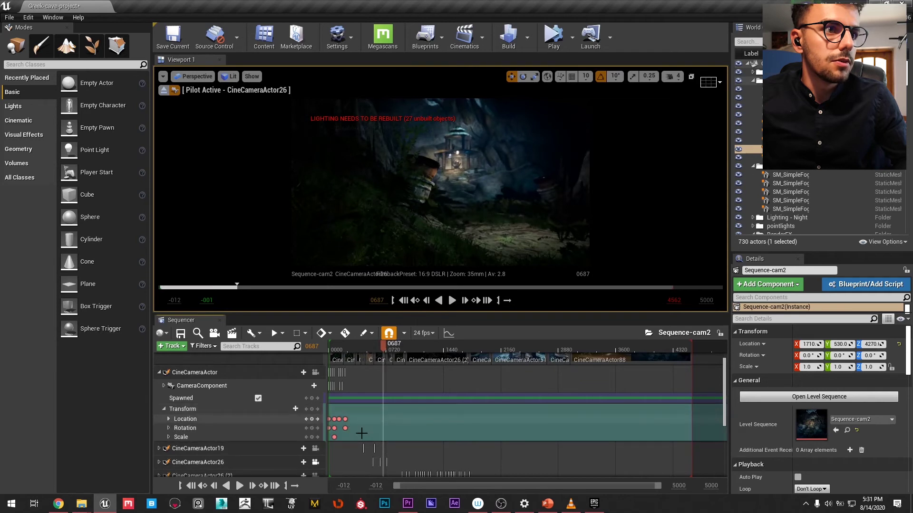
pyautogui.moveTo(366, 346); pyautogui.dragTo(323, 360)
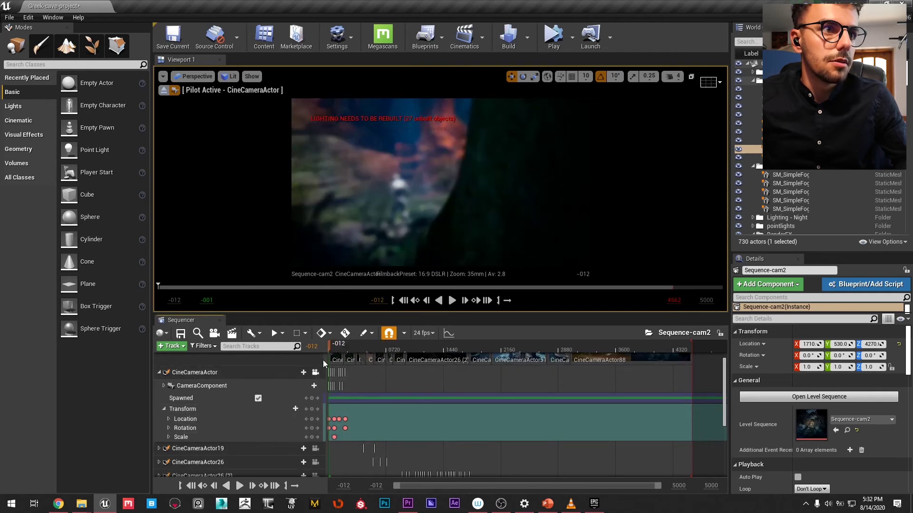
pyautogui.click(168, 419)
pyautogui.scroll(-2, 160, 437)
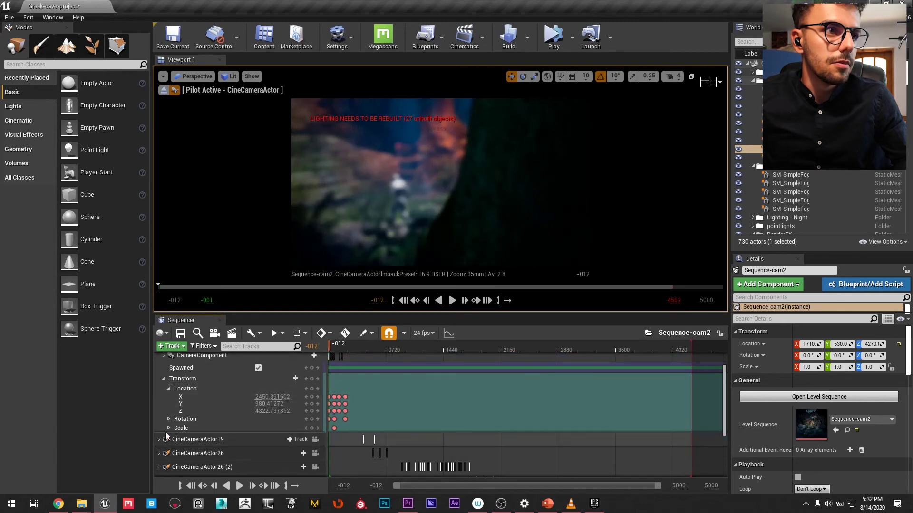
pyautogui.click(168, 419)
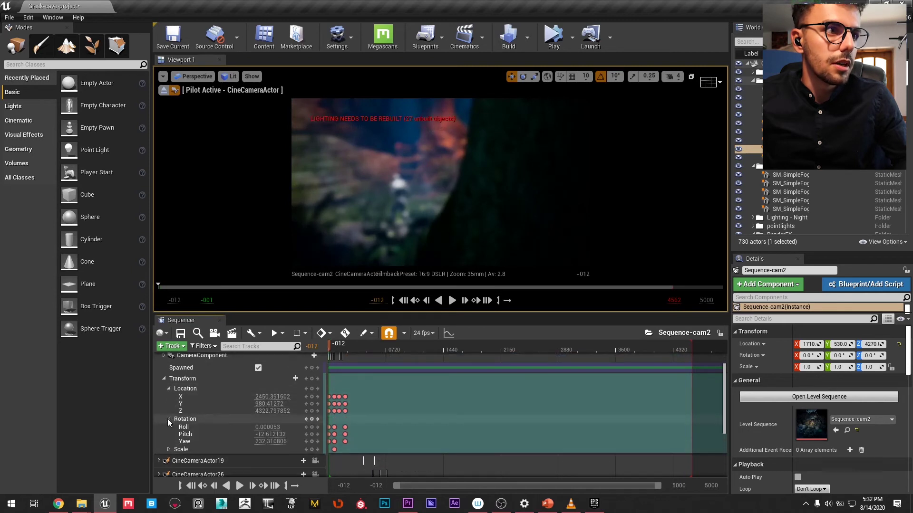
pyautogui.click(169, 450)
pyautogui.scroll(-1, 169, 432)
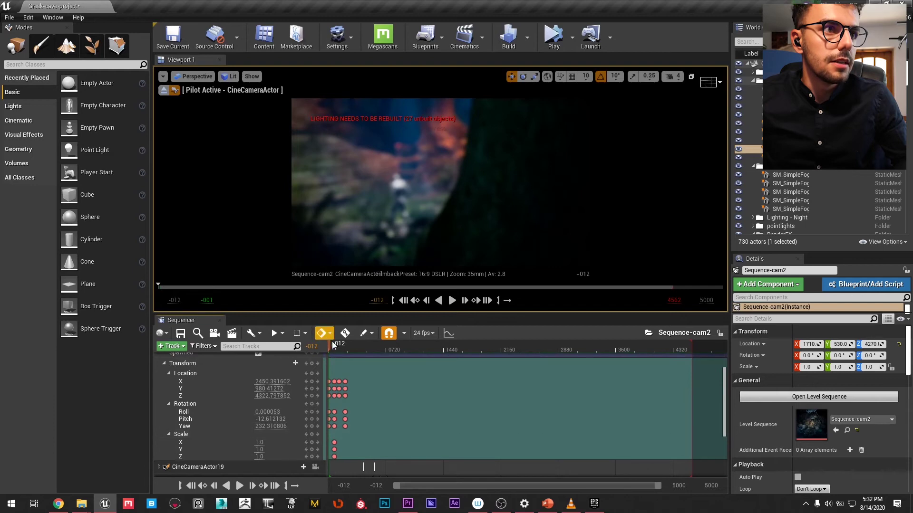
# Step: Play the CineCameraActor shot from frame -012 to frame 0091, then collapse its Rotation and Scale channels
pyautogui.press('space')
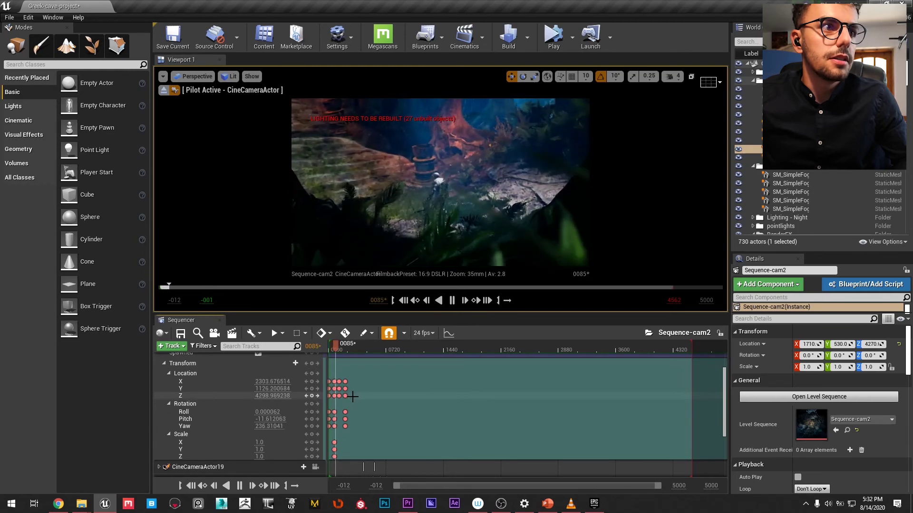
pyautogui.press('space')
pyautogui.click(167, 433)
pyautogui.scroll(2, 164, 375)
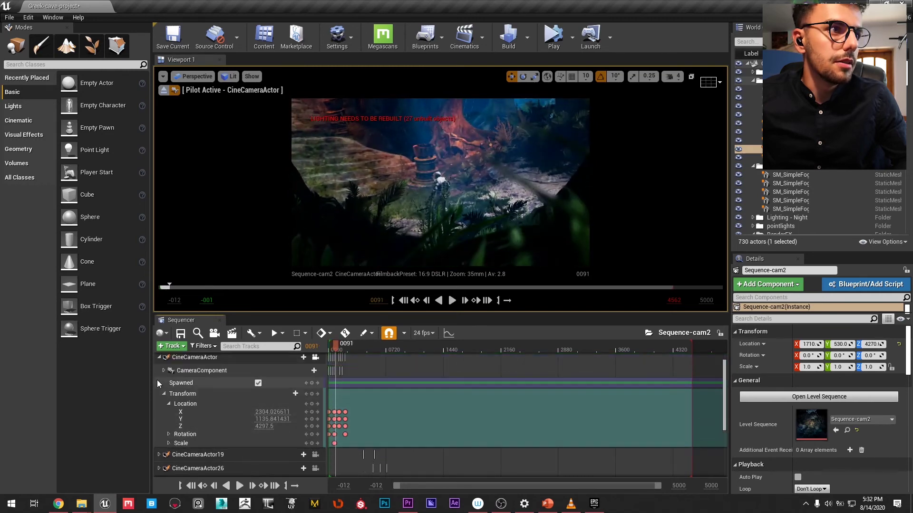
# Step: Expand CineCameraActor's CameraComponent and play the shot from frame 0005 to examine its Manual Focus Distance keyframes
pyautogui.click(163, 370)
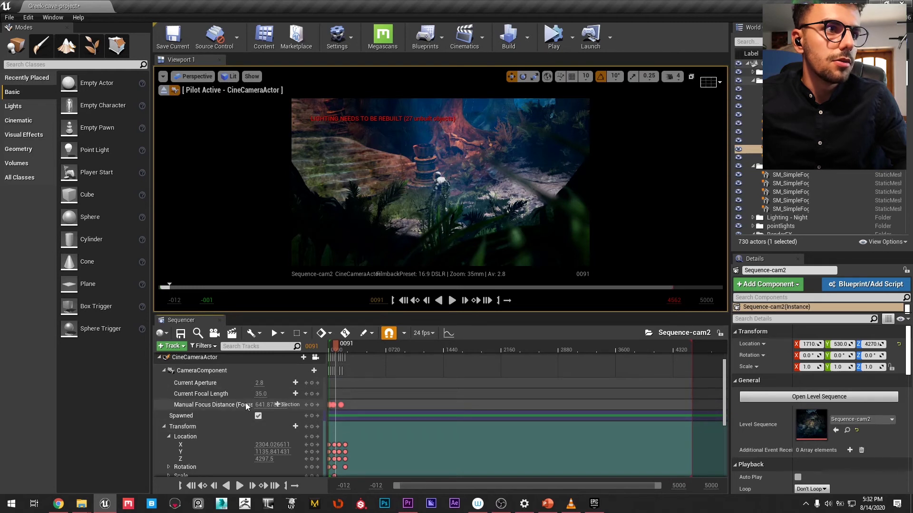
pyautogui.click(330, 347)
pyautogui.click(330, 347)
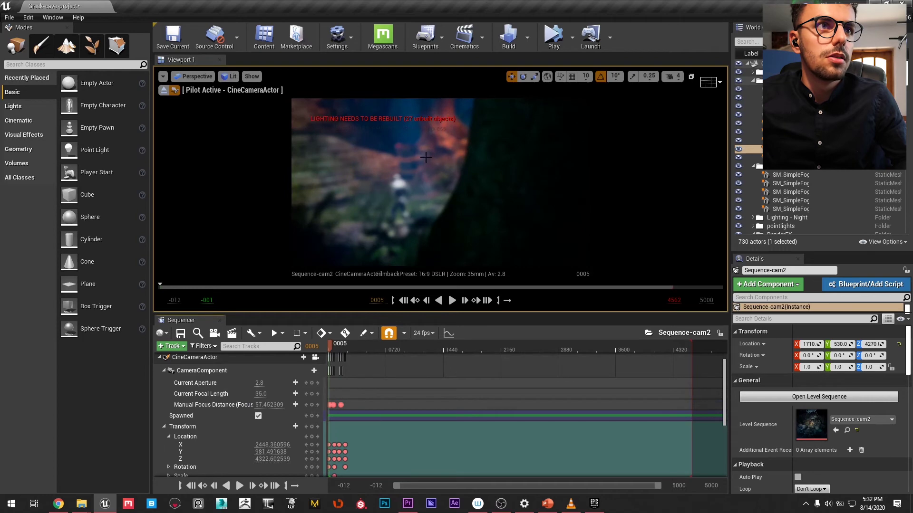
pyautogui.press('space')
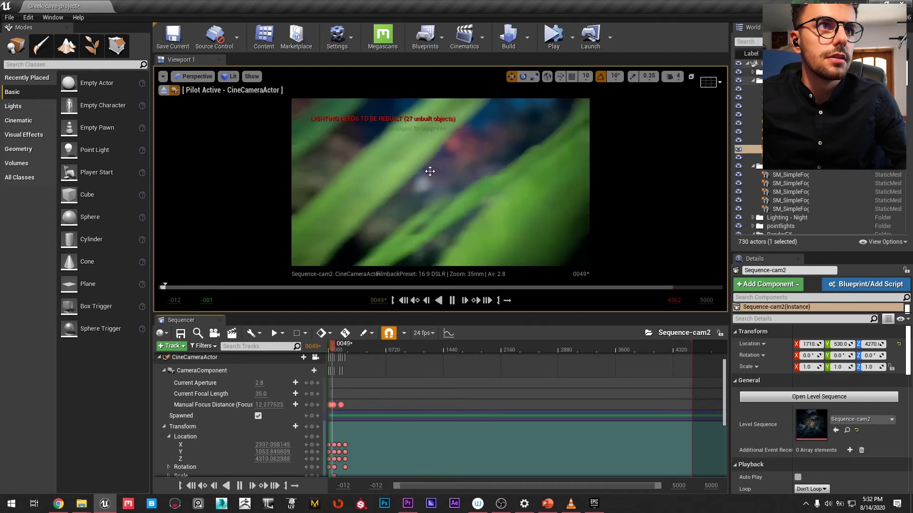
pyautogui.press('space')
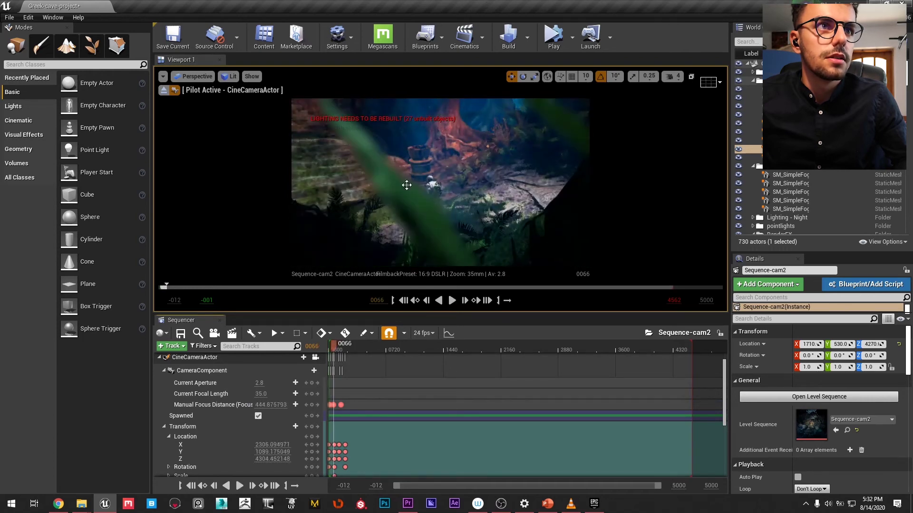
pyautogui.press('space')
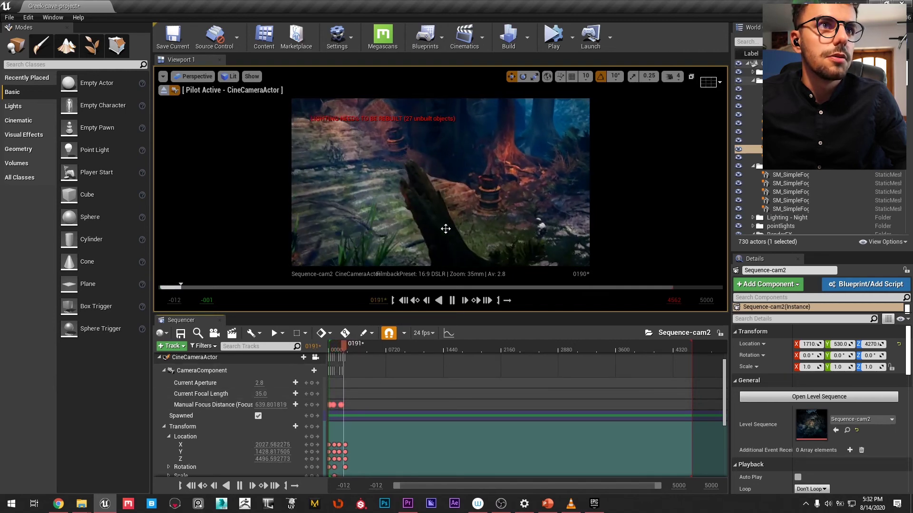
pyautogui.press('space')
# Step: Check which existing cameras can be added to the Camera Cuts track, and select that track without adding one
pyautogui.scroll(-5, 249, 405)
pyautogui.scroll(5, 422, 401)
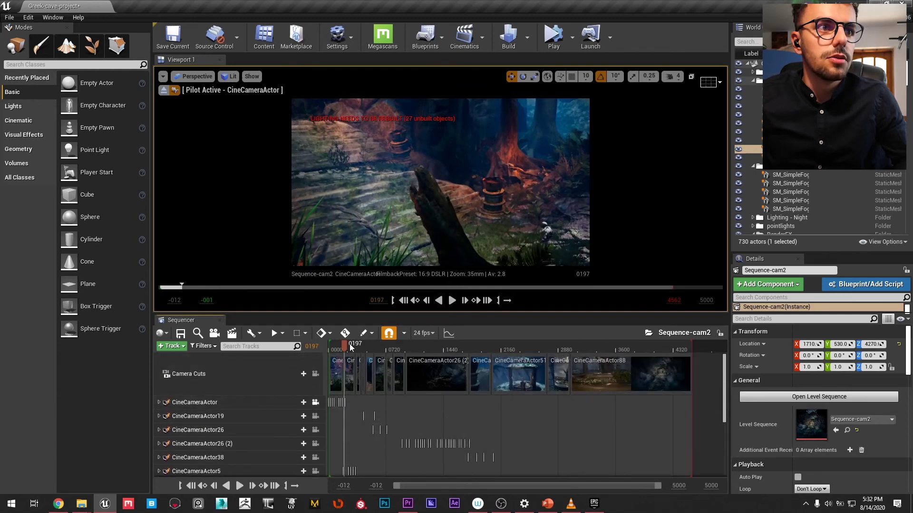
pyautogui.click(287, 374)
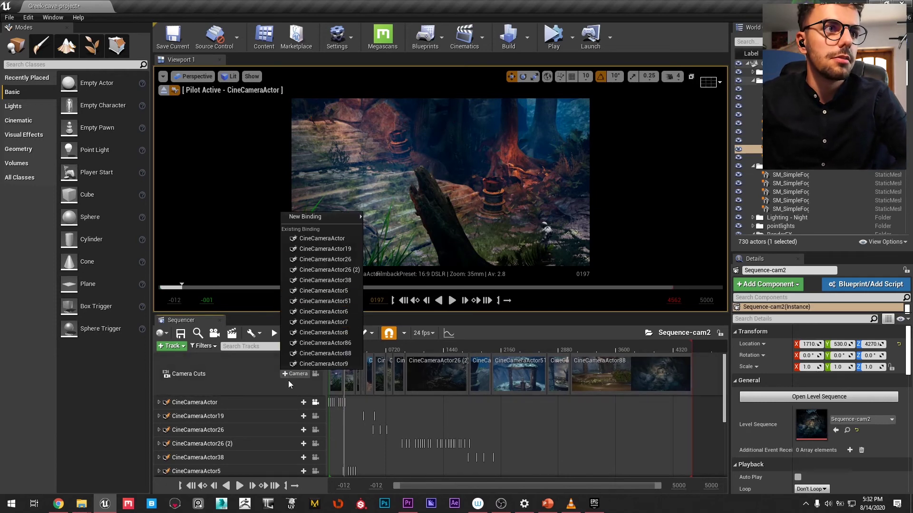
pyautogui.click(250, 380)
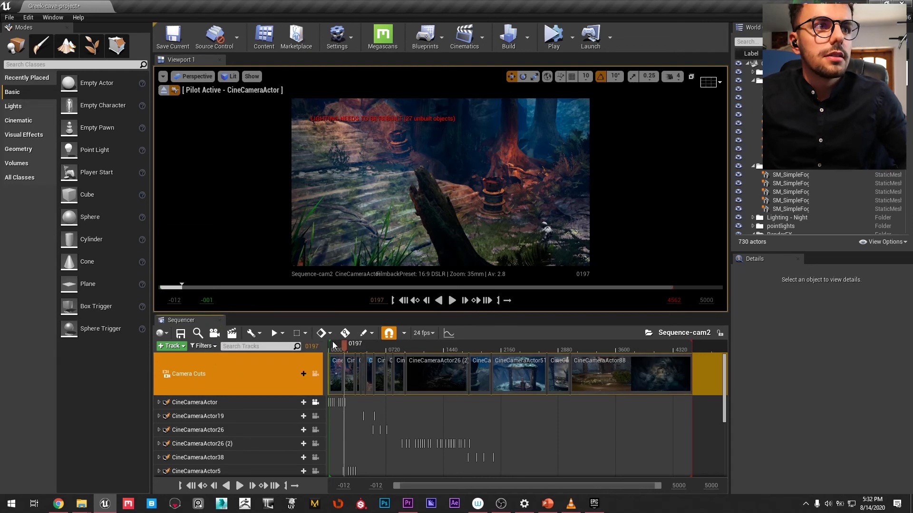
# Step: Scrub through the camera cuts in Sequence-cam2 to frame 1338 and check the available sequence display rates
pyautogui.moveTo(343, 347); pyautogui.dragTo(395, 347)
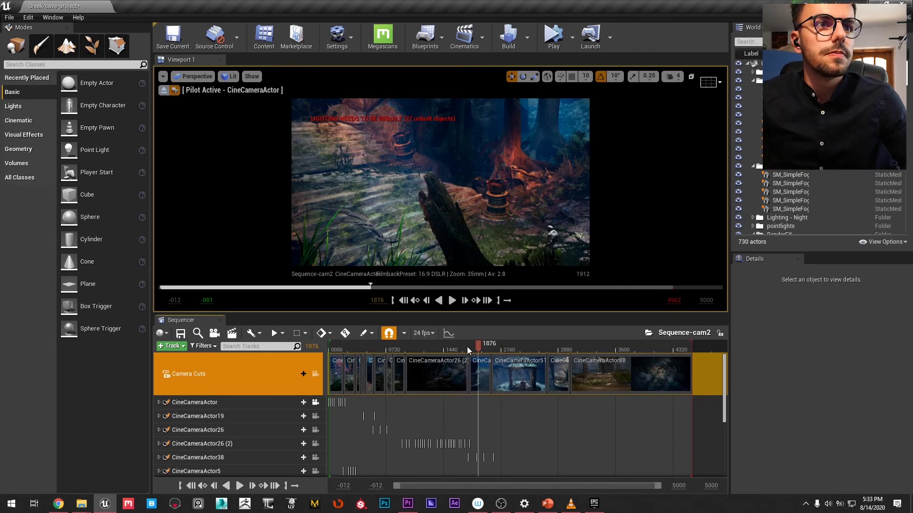
pyautogui.click(398, 346)
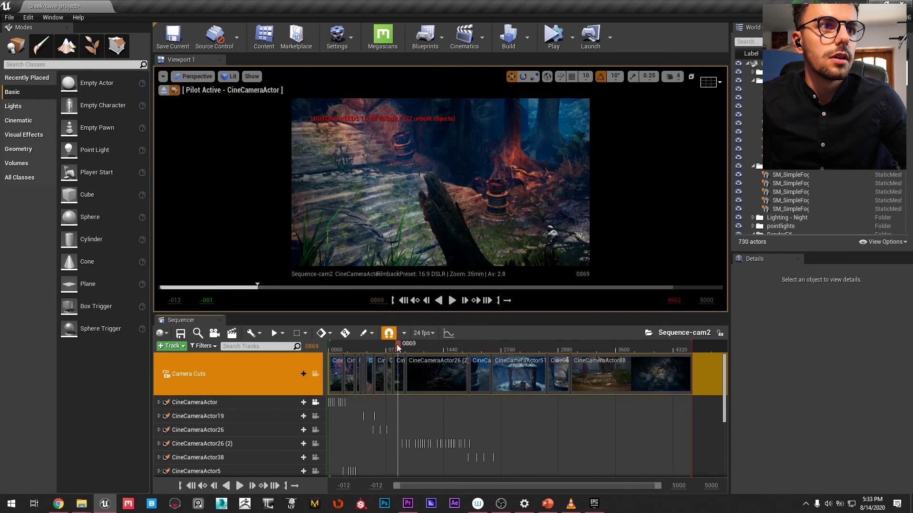
pyautogui.moveTo(515, 350); pyautogui.dragTo(434, 345)
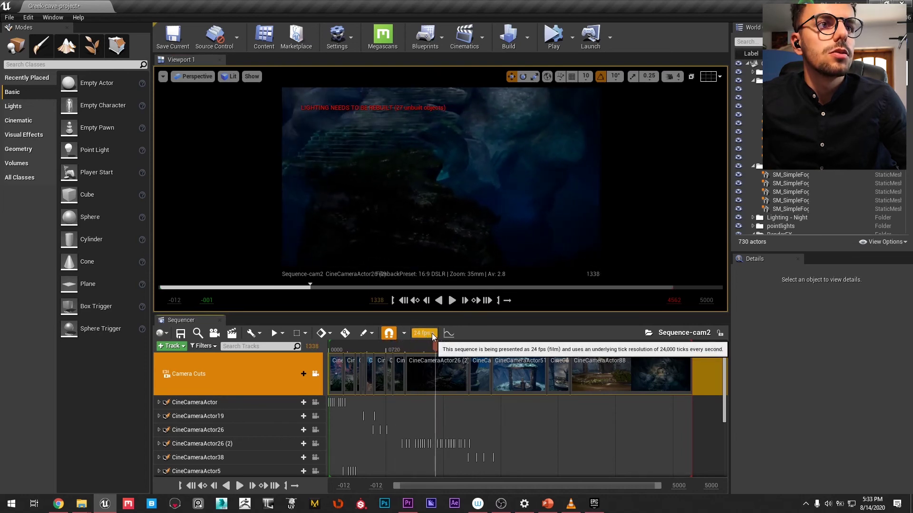
pyautogui.click(432, 333)
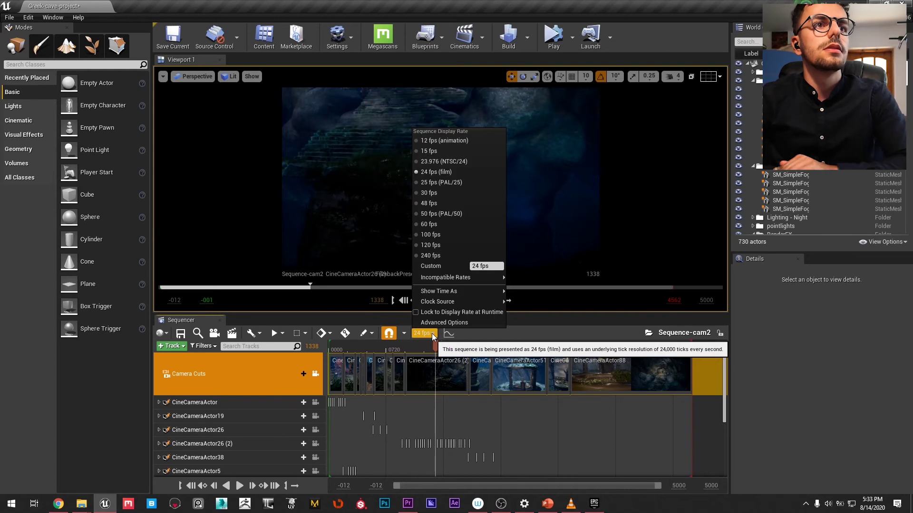
pyautogui.click(431, 333)
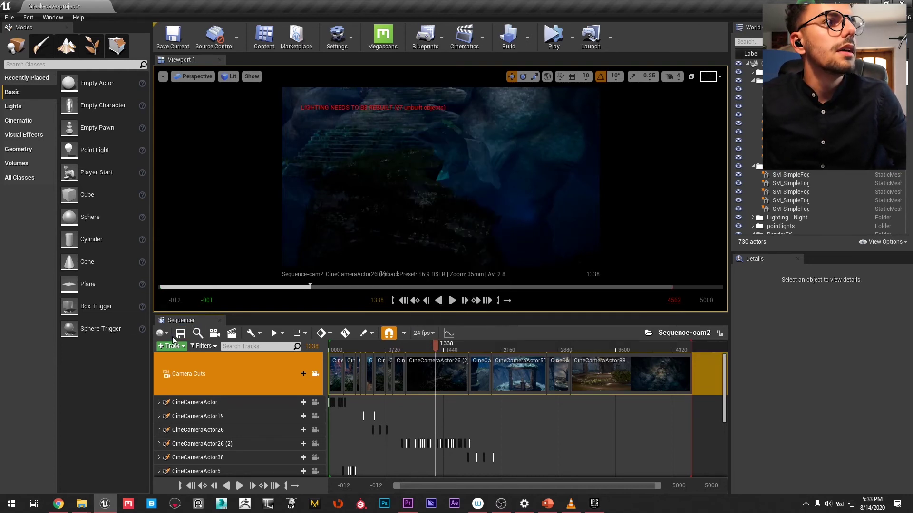
# Step: Open the Render Movie Settings for Sequence-cam2 and review the capture, output and custom start and end frame options
pyautogui.click(232, 334)
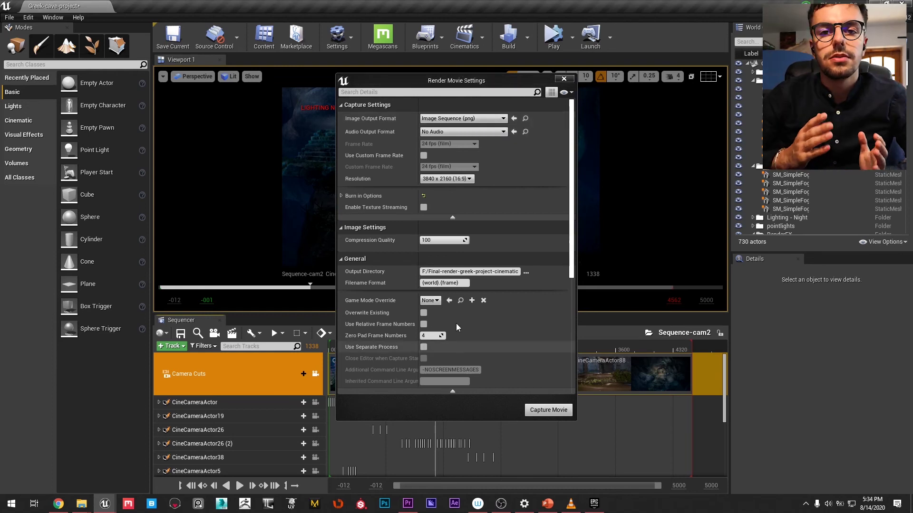
pyautogui.scroll(-6, 488, 317)
pyautogui.scroll(-3, 482, 320)
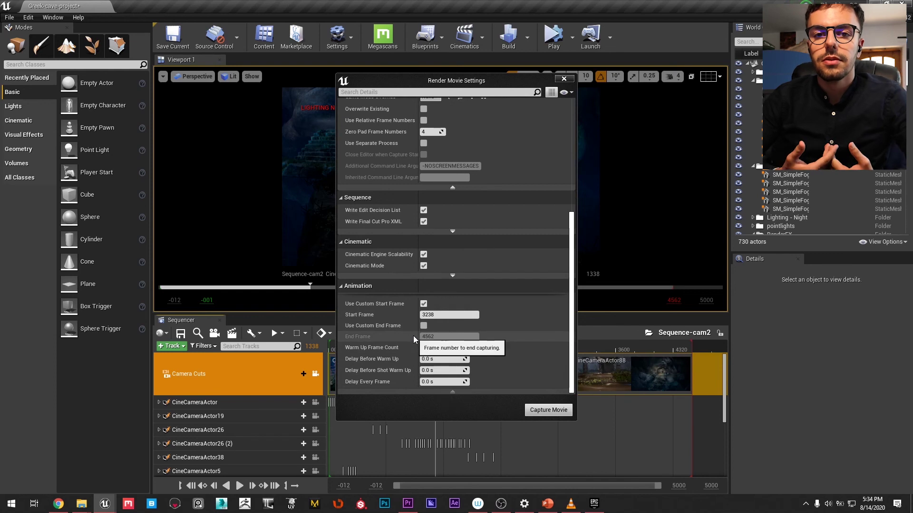
pyautogui.click(437, 314)
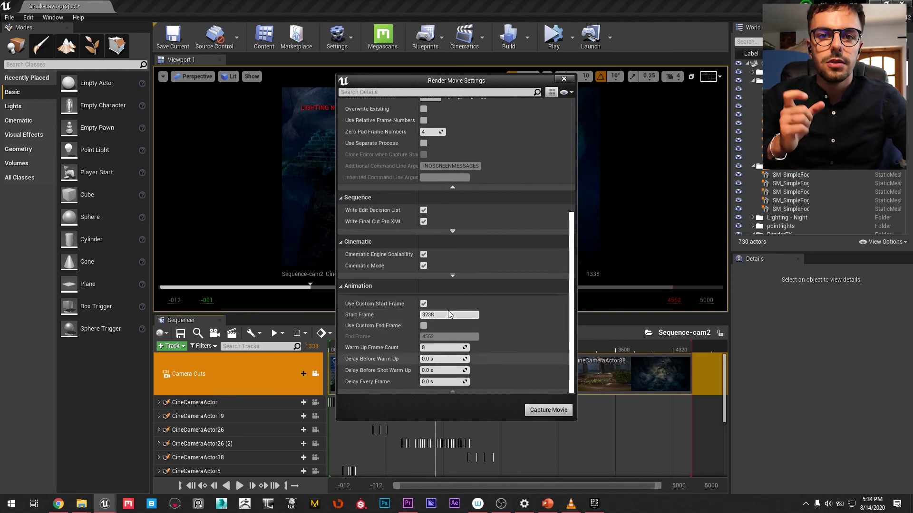
pyautogui.scroll(5, 495, 383)
pyautogui.scroll(-5, 495, 381)
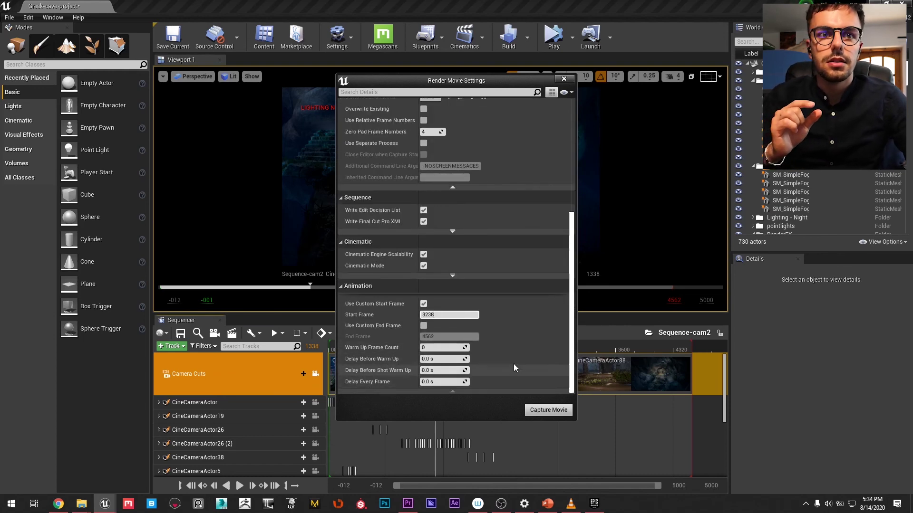
pyautogui.scroll(8, 514, 363)
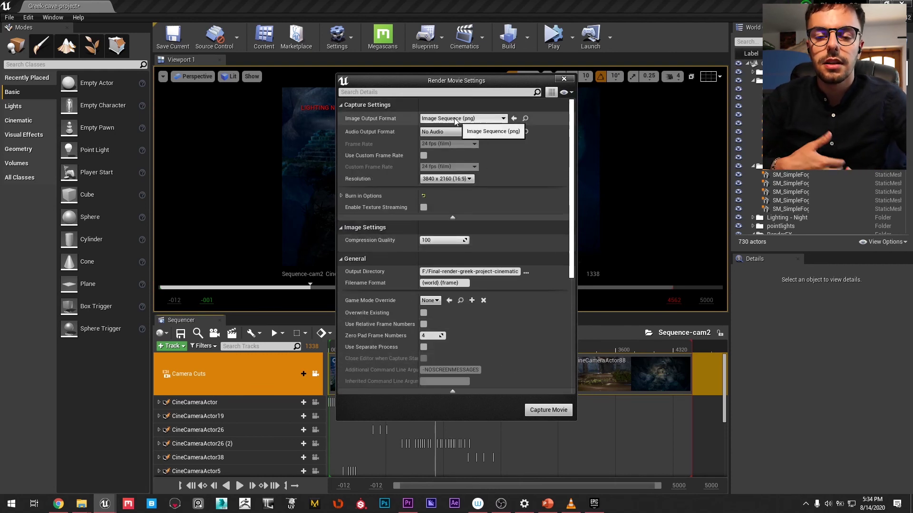
# Step: Check the available audio output formats for the render and close the Render Movie Settings without capturing
pyautogui.click(446, 132)
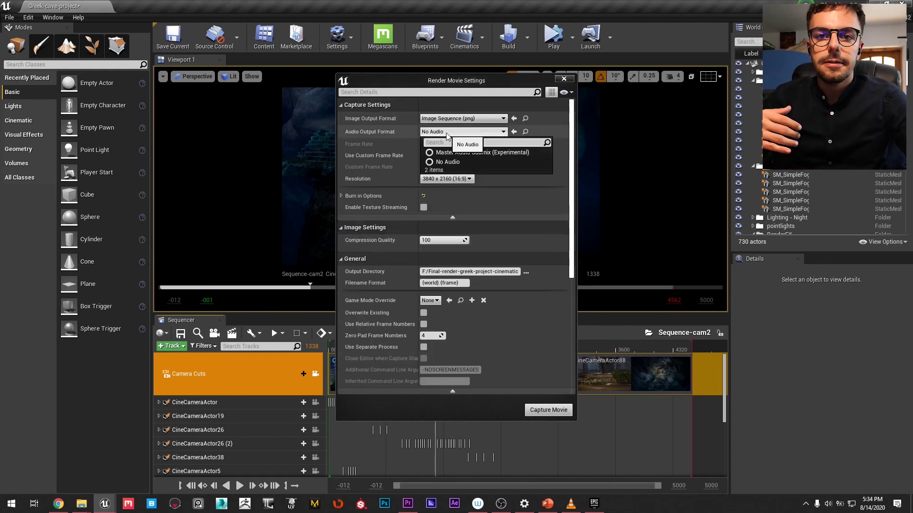
pyautogui.click(448, 133)
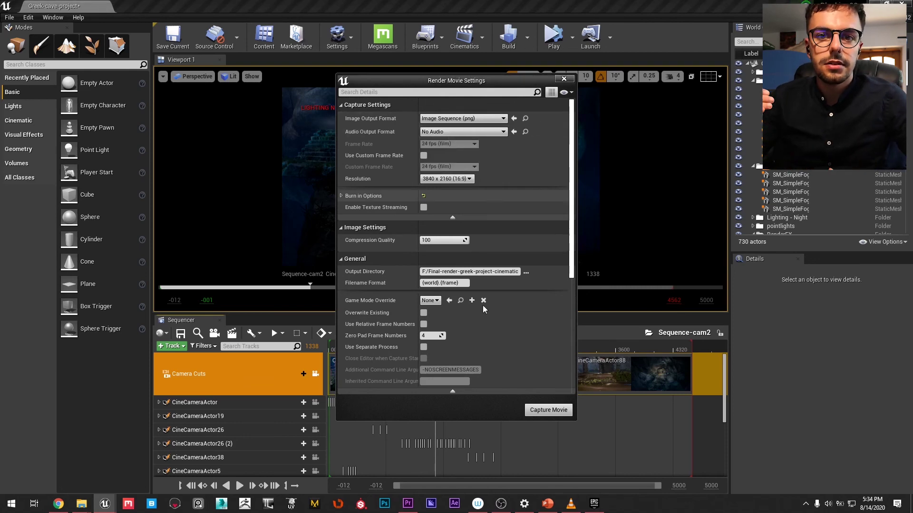
pyautogui.click(564, 79)
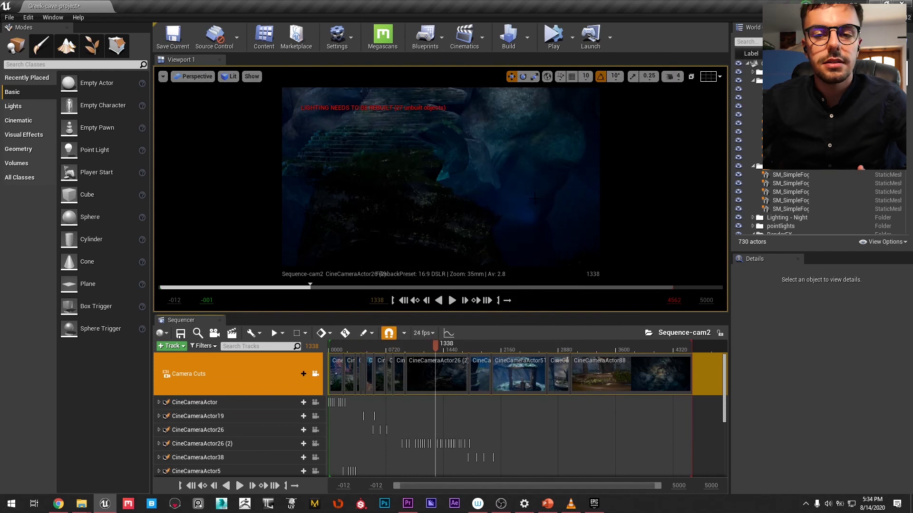